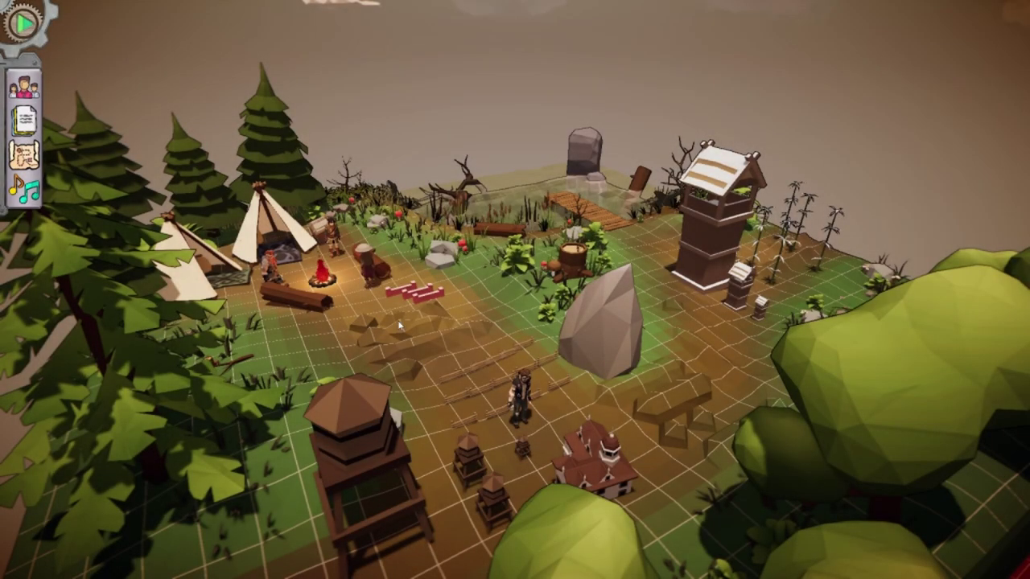
scroll(429, 334, down, 3)
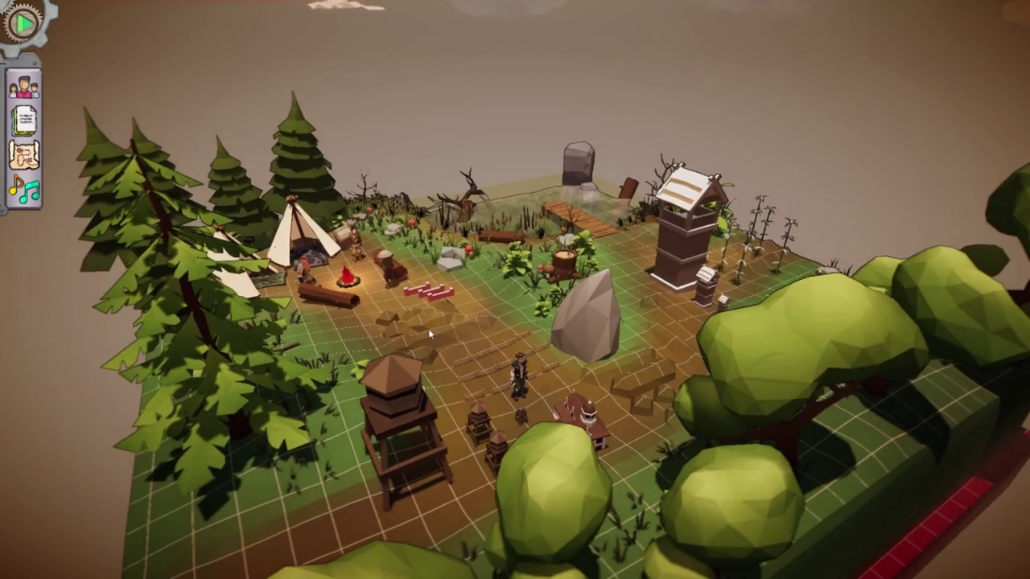
right_drag(618, 309, 277, 320)
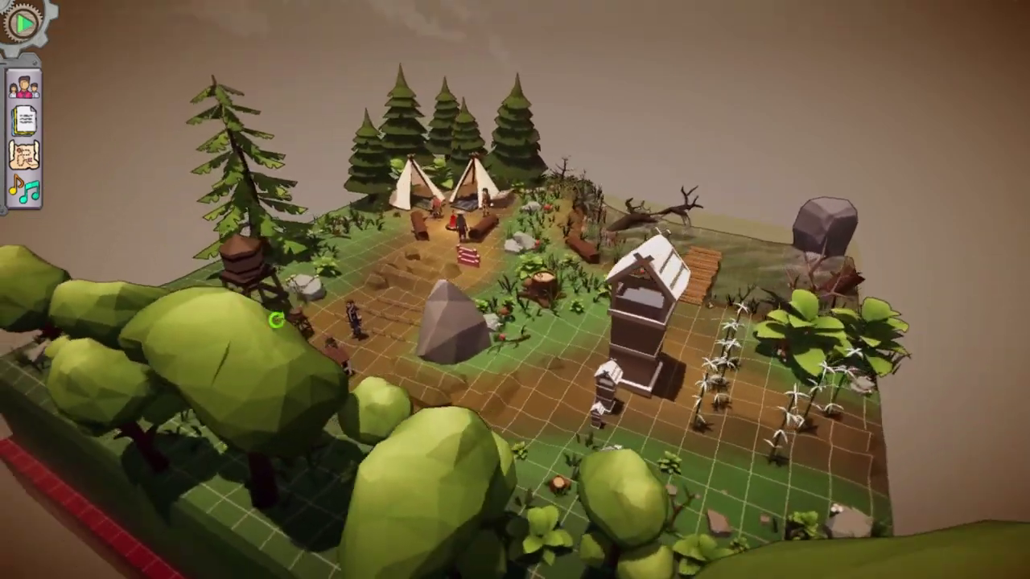
scroll(252, 338, down, 3)
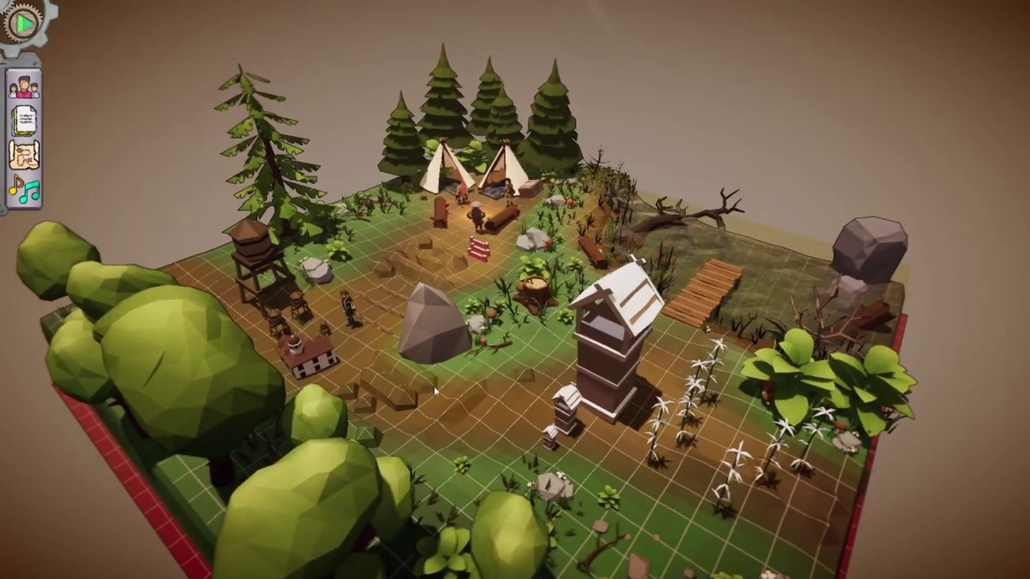
scroll(538, 395, up, 3)
right_drag(539, 397, 616, 426)
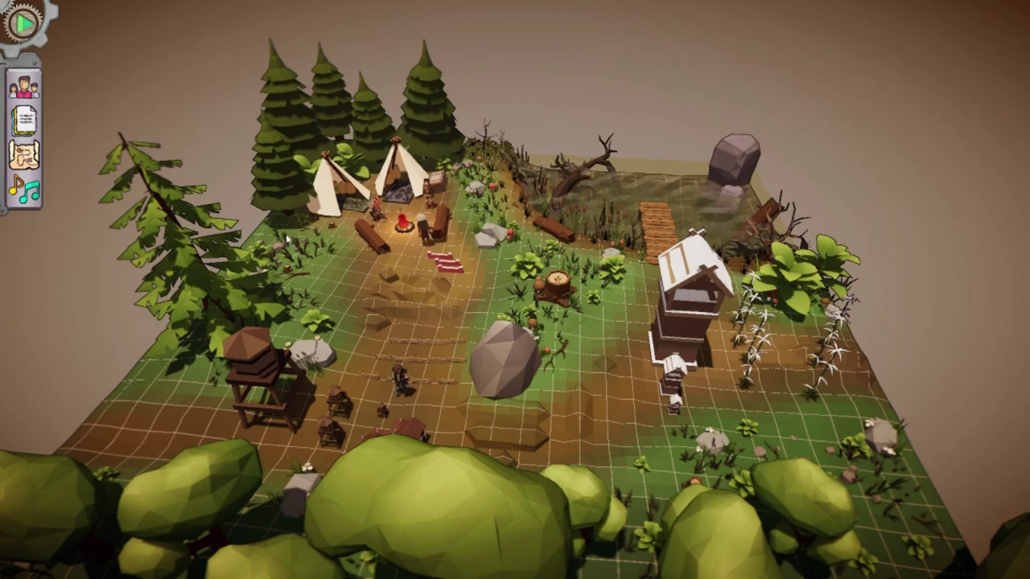
- Start a new map from the Blank Map template
click(37, 163)
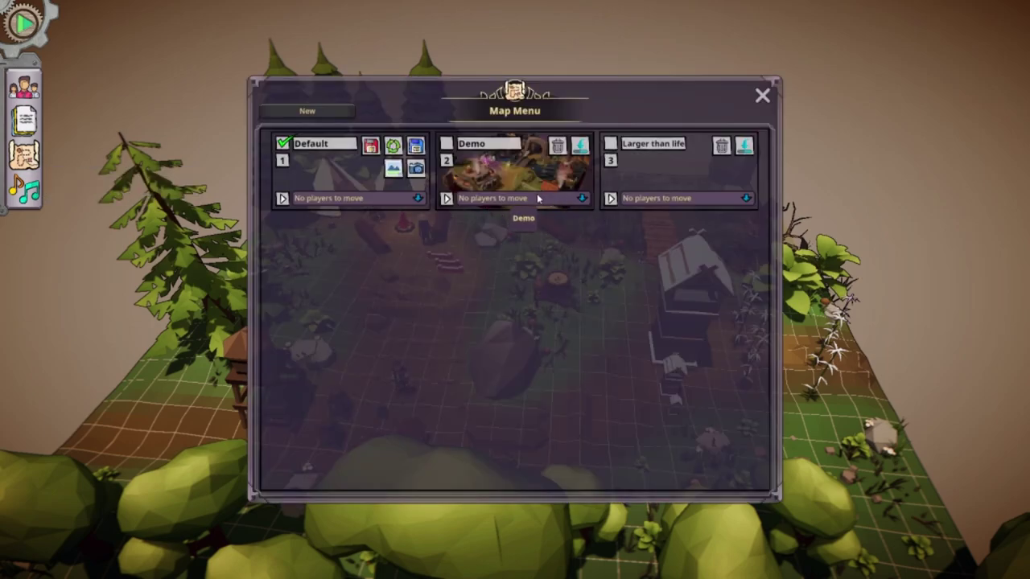
click(336, 118)
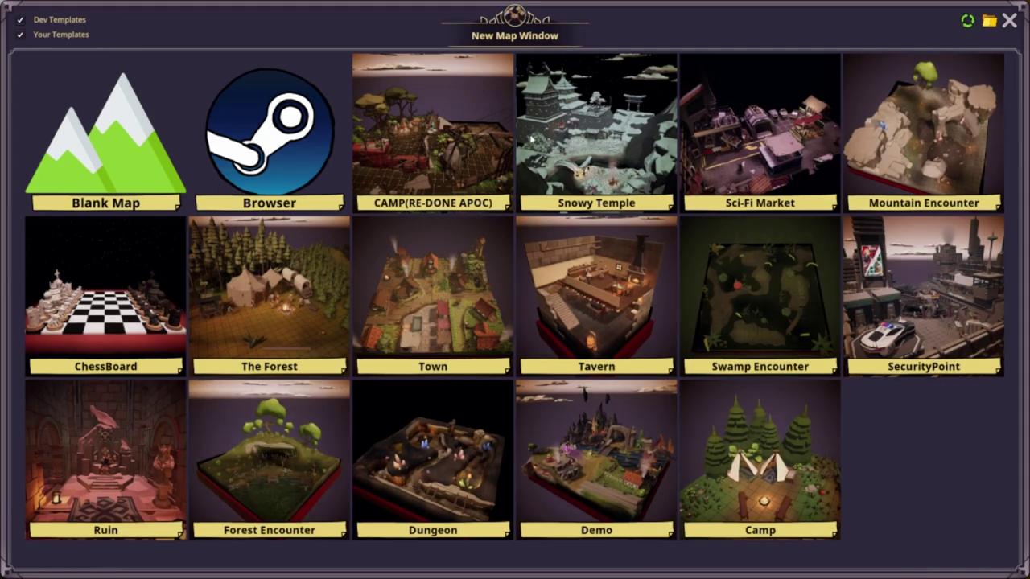
click(115, 152)
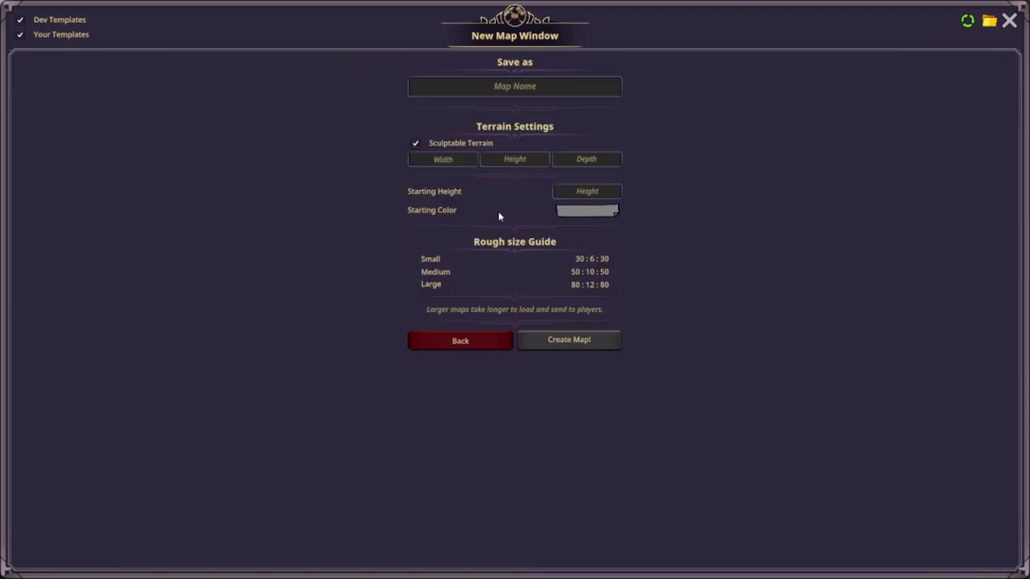
- Name the map First Map and set the terrain to width 50, height 10, depth 50 with starting height 5
click(462, 159)
text(50)
click(575, 159)
text(50)
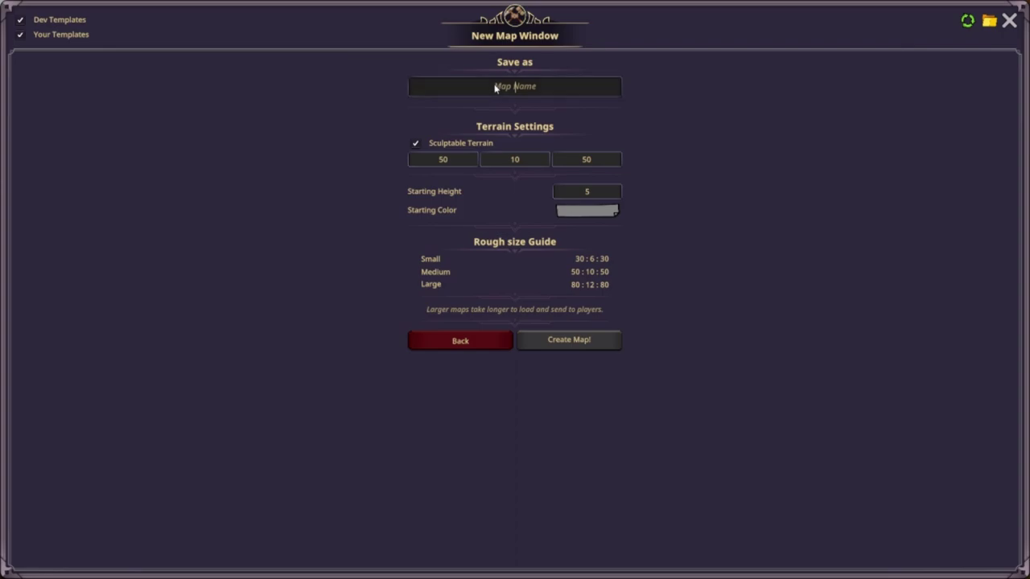
text(First Map)
- Set the starting terrain color to a saturated medium green and create the map
click(587, 217)
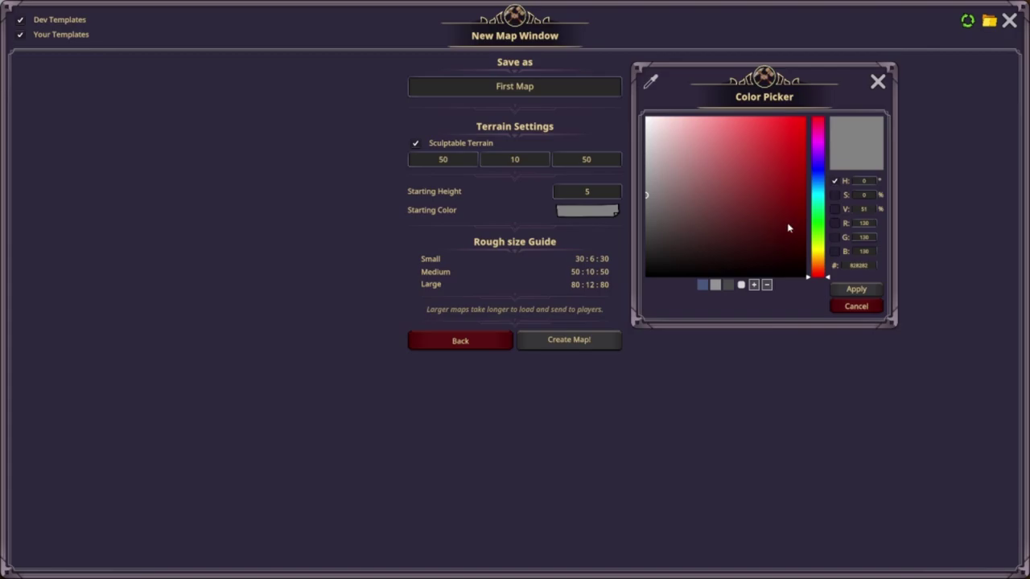
click(819, 225)
click(802, 178)
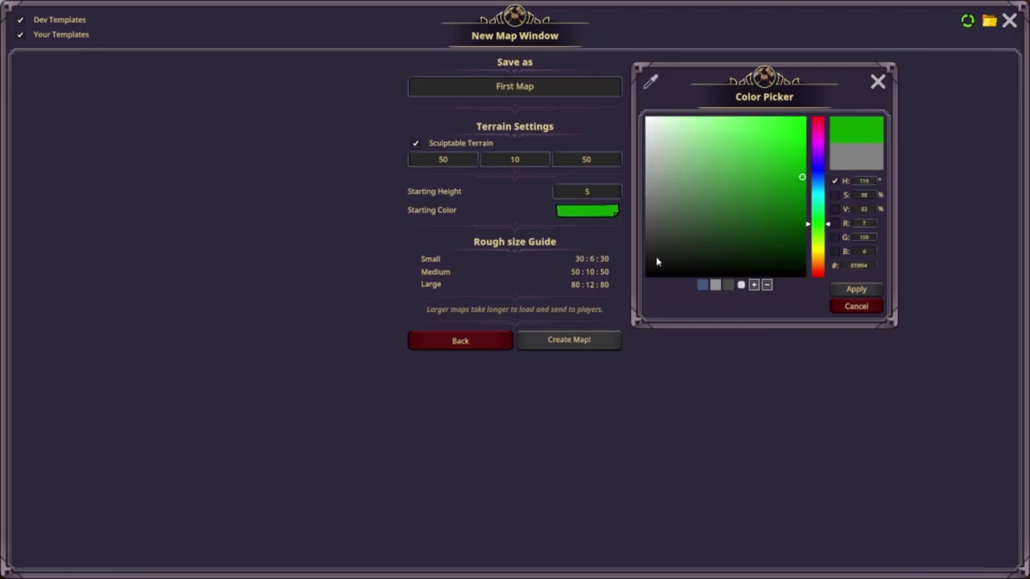
click(852, 291)
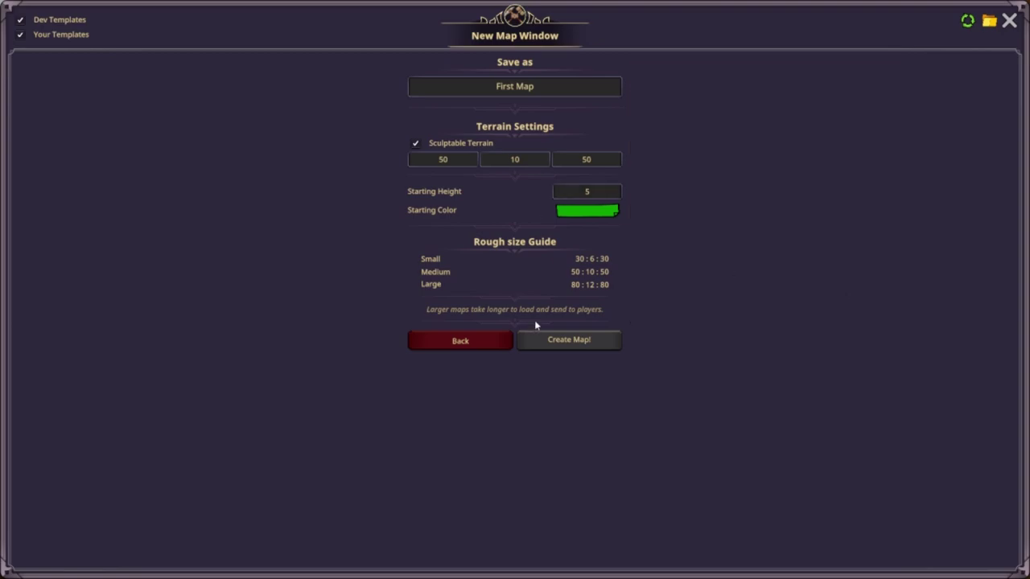
click(574, 341)
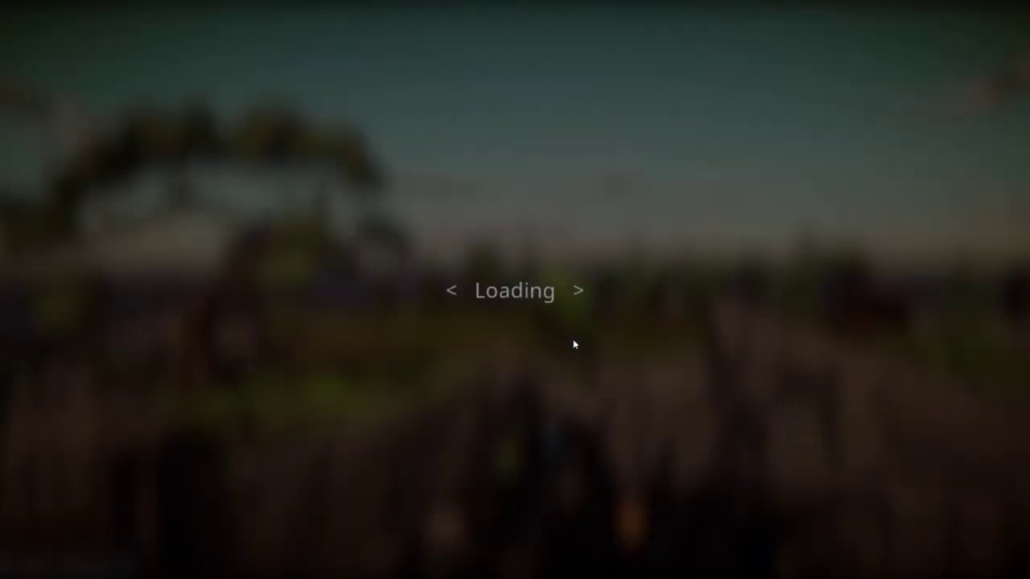
click(763, 96)
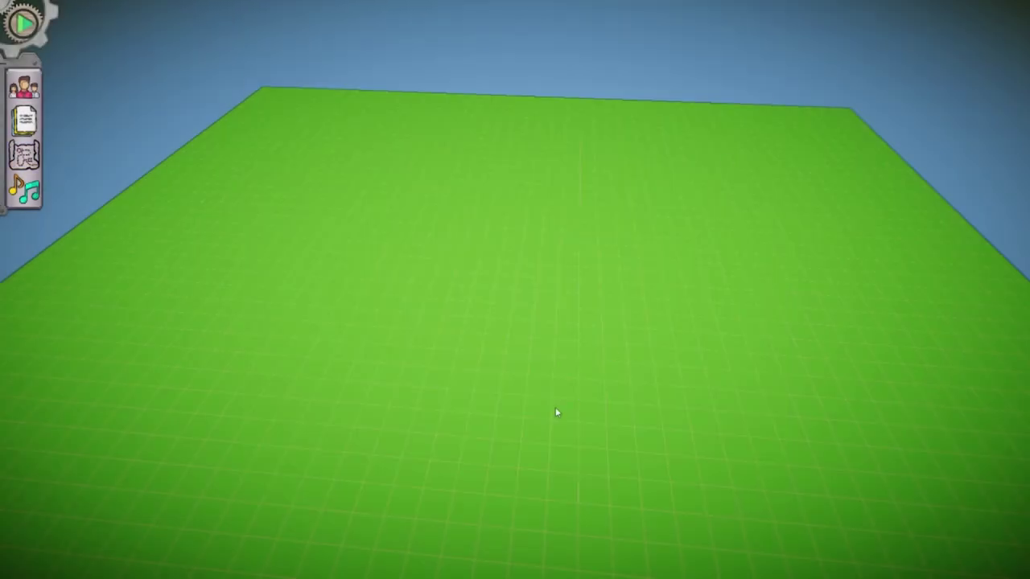
- Enable Show Cam. Pivot in the general settings
middle_drag(504, 383, 730, 244)
right_drag(705, 340, 317, 333)
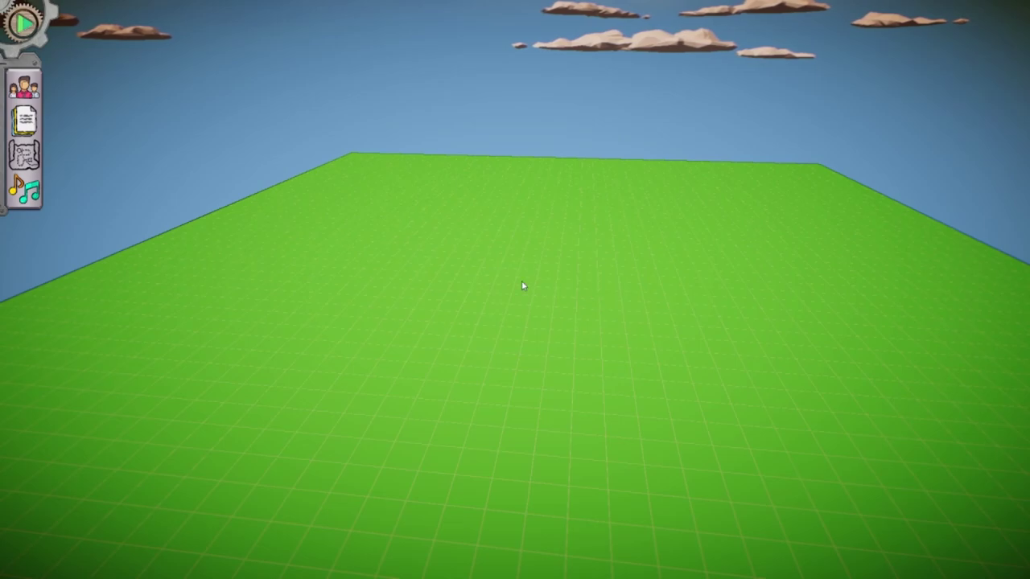
key(Escape)
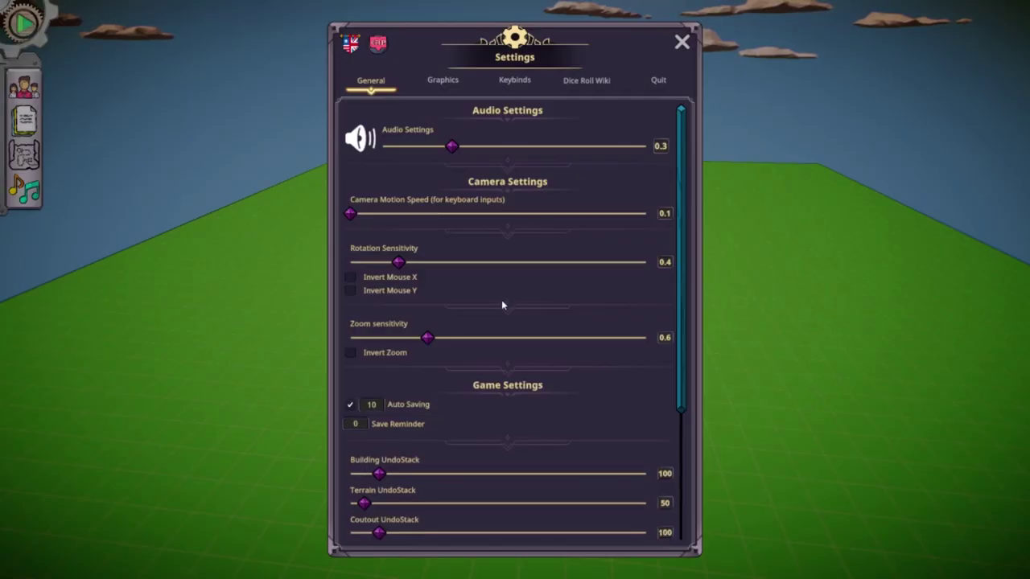
scroll(502, 304, down, 5)
click(350, 424)
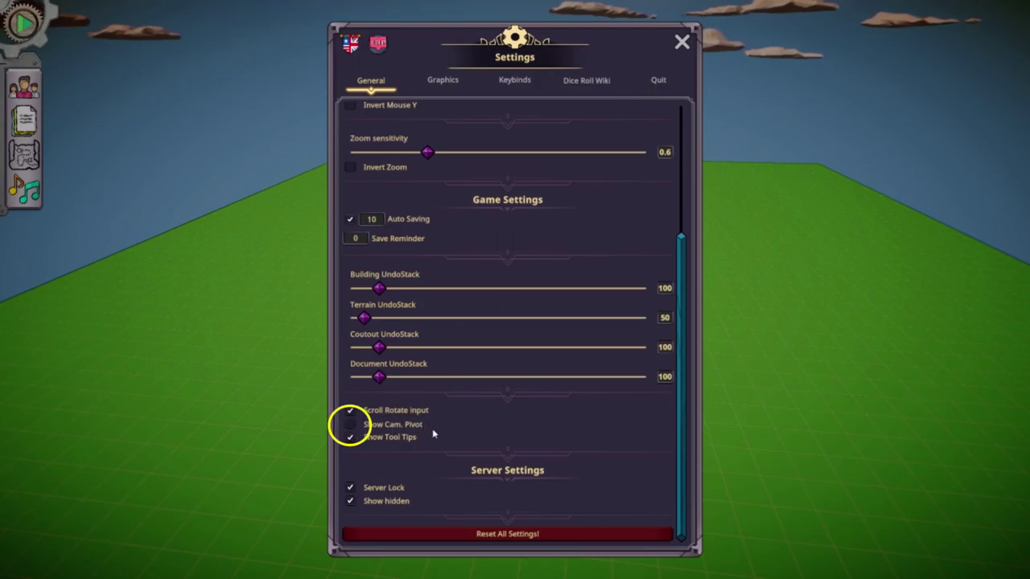
click(350, 426)
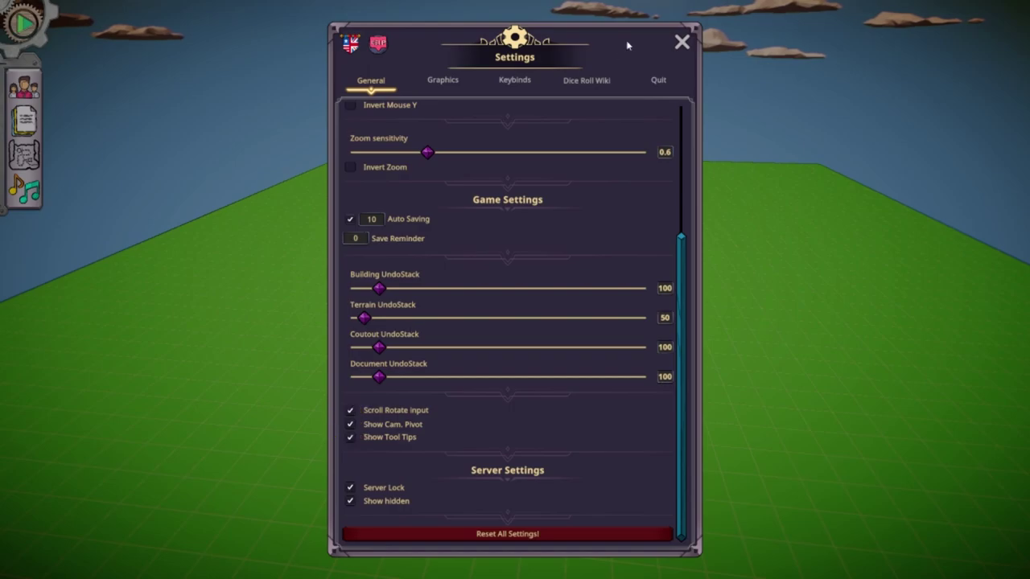
click(682, 42)
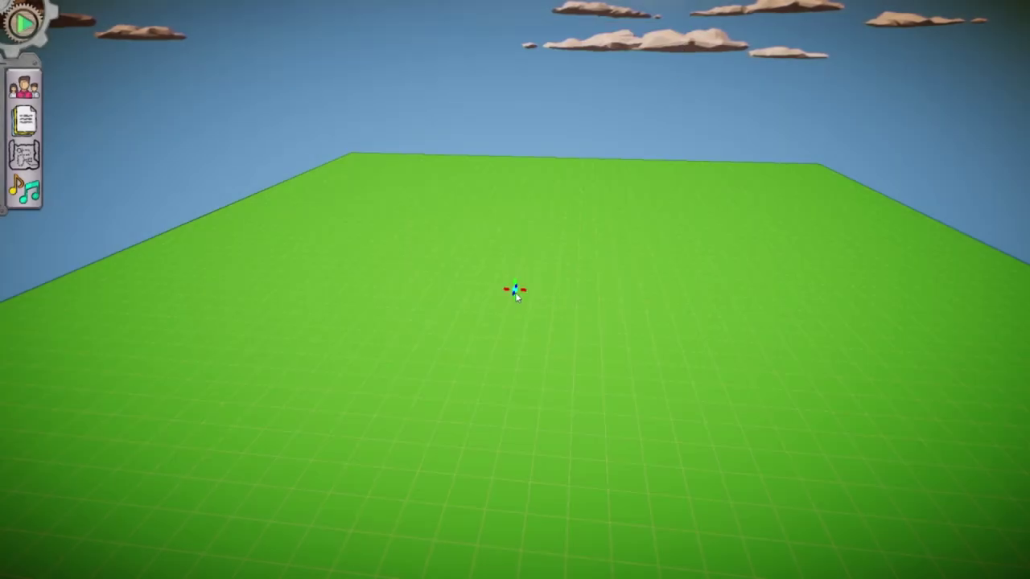
- Zoom, pan and rotate the camera around the empty green terrain to examine how the view moves about the pivot
scroll(516, 297, up, 6)
scroll(515, 297, down, 3)
scroll(515, 295, down, 4)
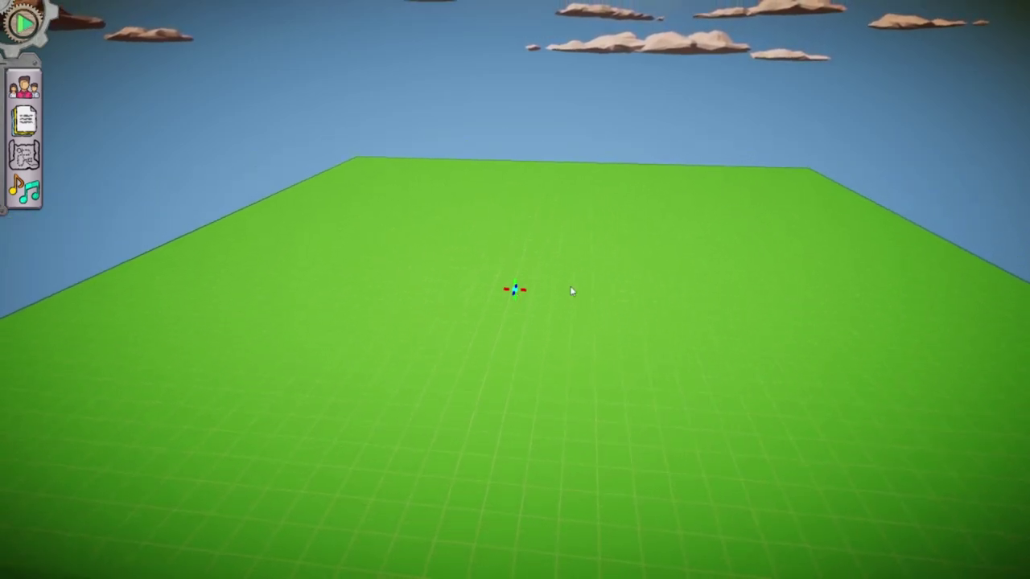
mouse_move(642, 304)
middle_down()
mouse_move(295, 284)
mouse_move(230, 196)
mouse_move(278, 128)
mouse_move(437, 96)
mouse_move(632, 249)
mouse_move(683, 306)
mouse_move(678, 369)
mouse_move(642, 361)
middle_up()
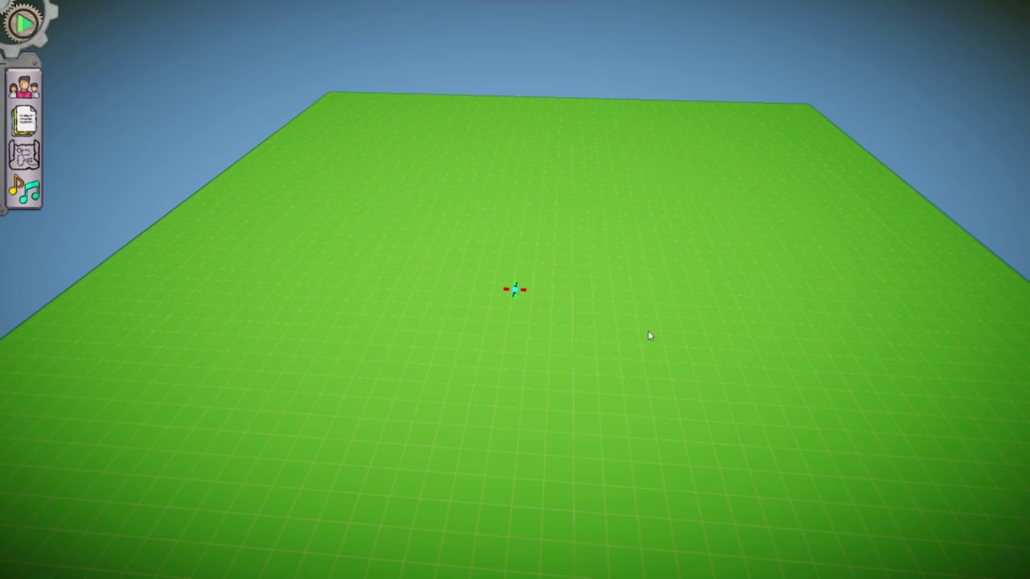
mouse_move(633, 303)
middle_down()
mouse_move(464, 295)
mouse_move(319, 258)
mouse_move(330, 181)
mouse_move(724, 260)
mouse_move(524, 350)
mouse_move(397, 338)
mouse_move(639, 338)
mouse_move(651, 316)
middle_up()
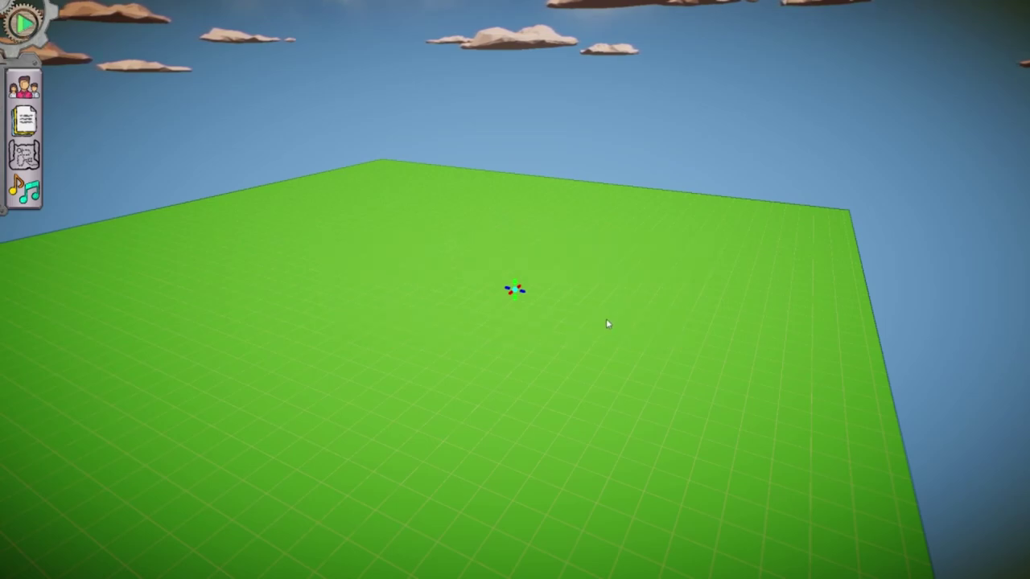
scroll(600, 326, up, 4)
scroll(600, 328, down, 4)
right_drag(481, 349, 620, 350)
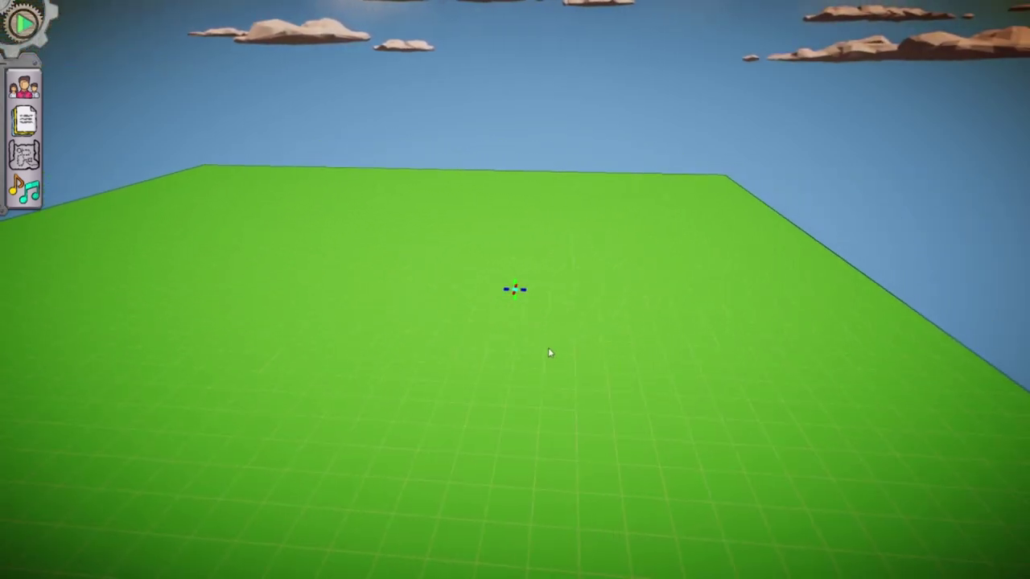
middle_drag(550, 353, 597, 261)
middle_drag(432, 337, 476, 425)
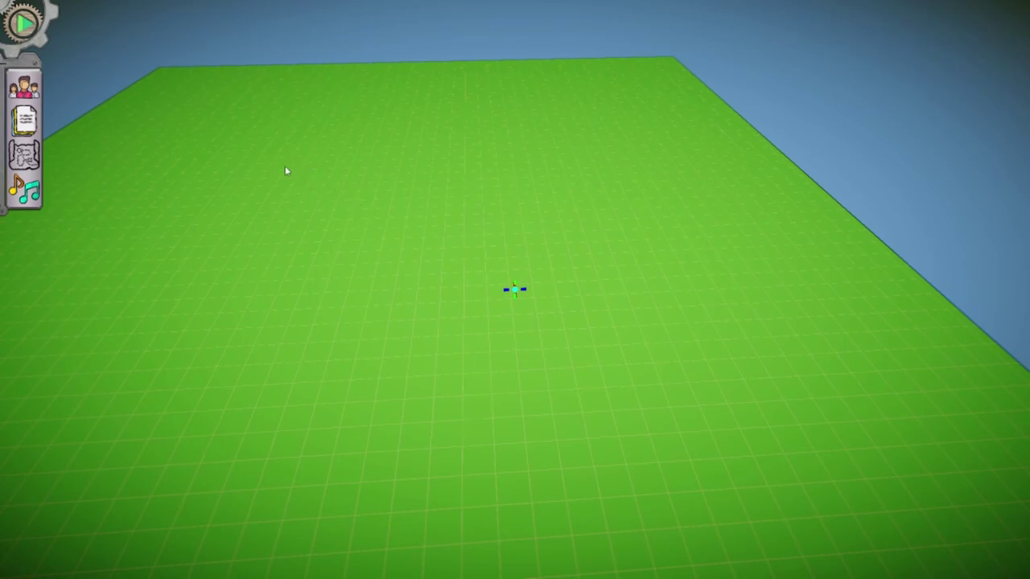
- Re-center the camera on the pointer, view the terrain from a low angle and from underneath, and return to an elevated view
key(shift+f)
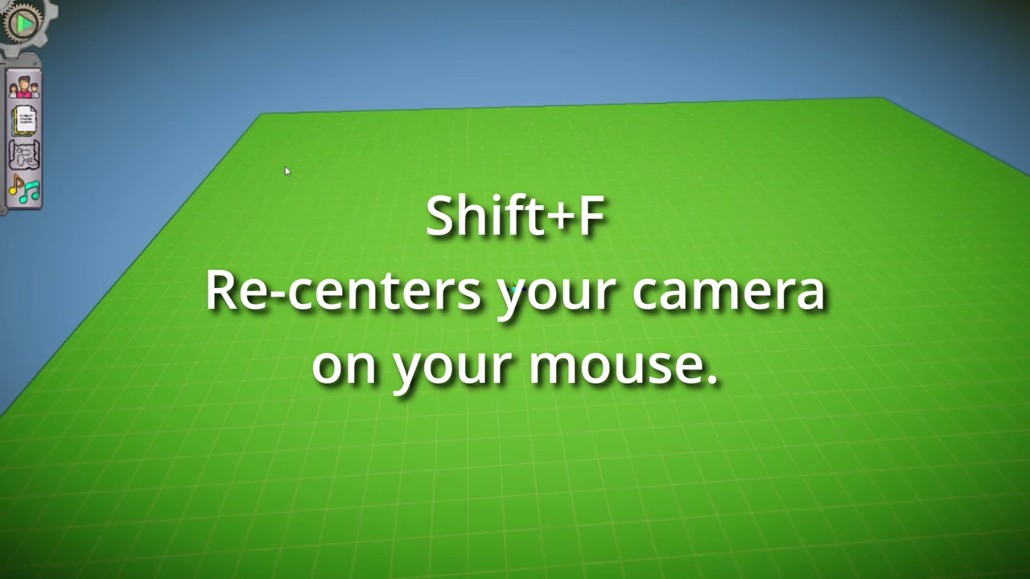
middle_drag(596, 348, 620, 447)
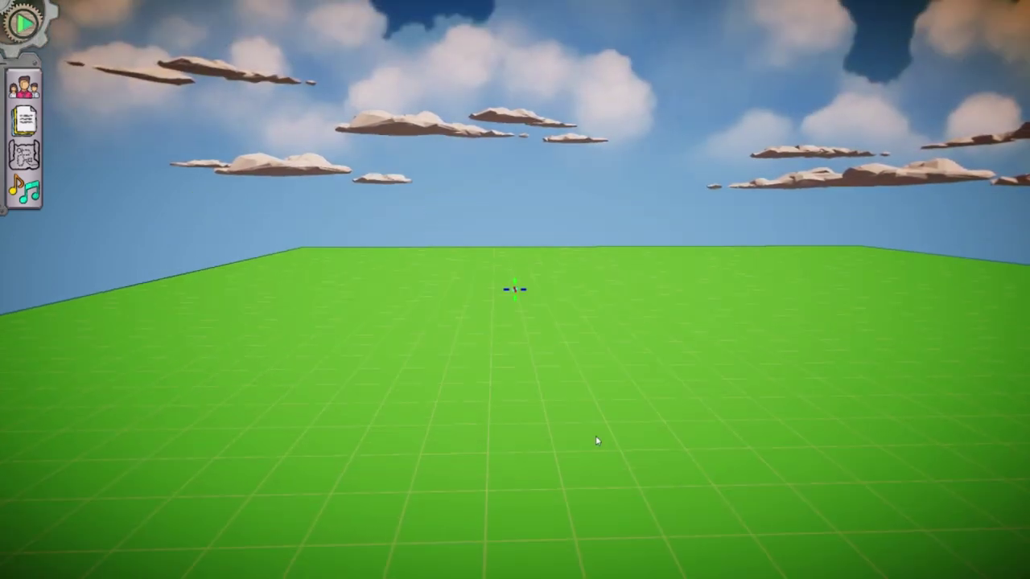
scroll(596, 440, up, 5)
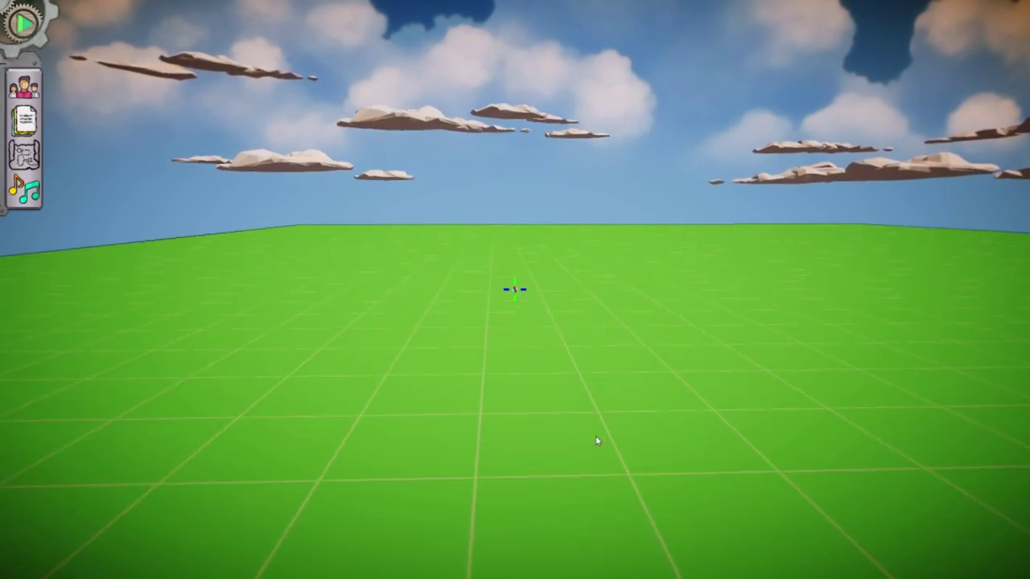
key(f)
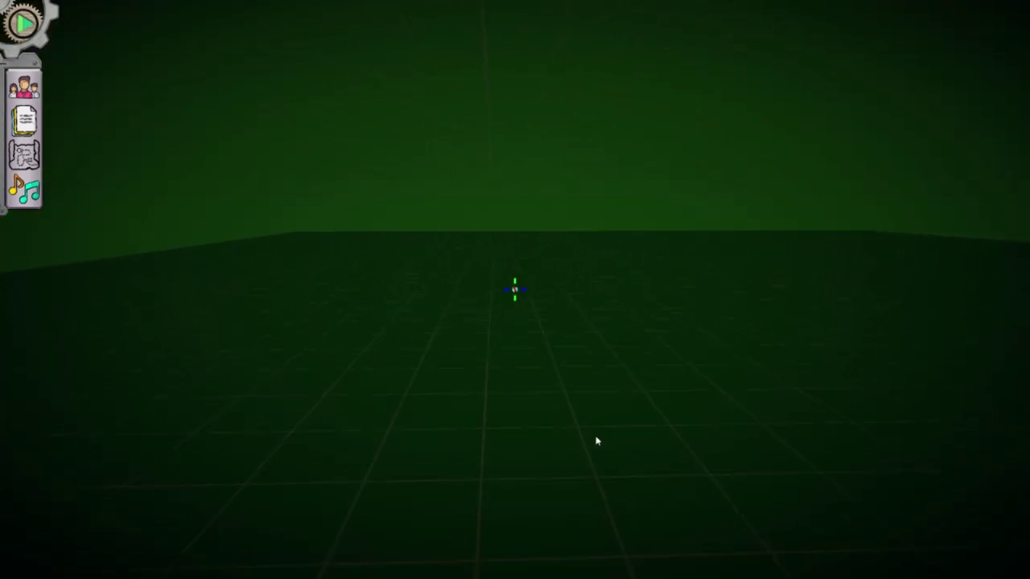
mouse_move(602, 307)
right_down()
mouse_move(696, 262)
mouse_move(705, 292)
mouse_move(681, 308)
mouse_move(619, 316)
right_up()
drag(618, 316, 599, 315)
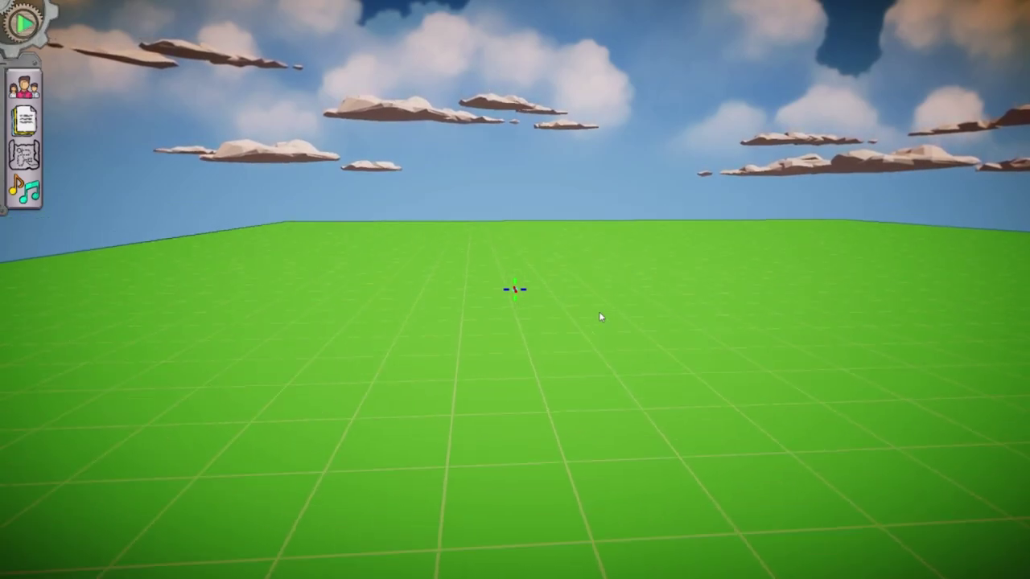
drag(598, 317, 680, 410)
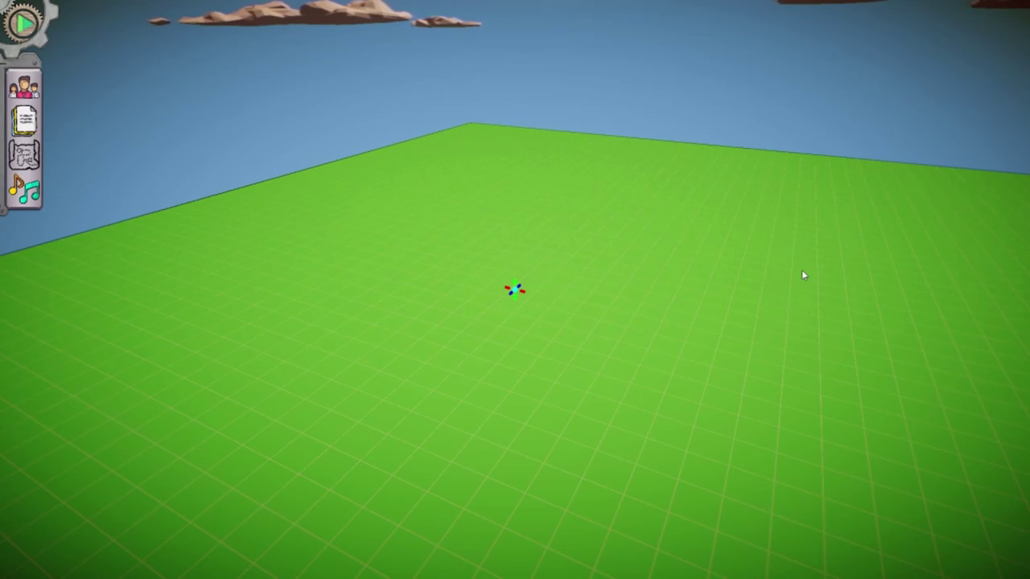
- Switch to build mode and shrink the Building Menu to a small two-column window
right_click(700, 254)
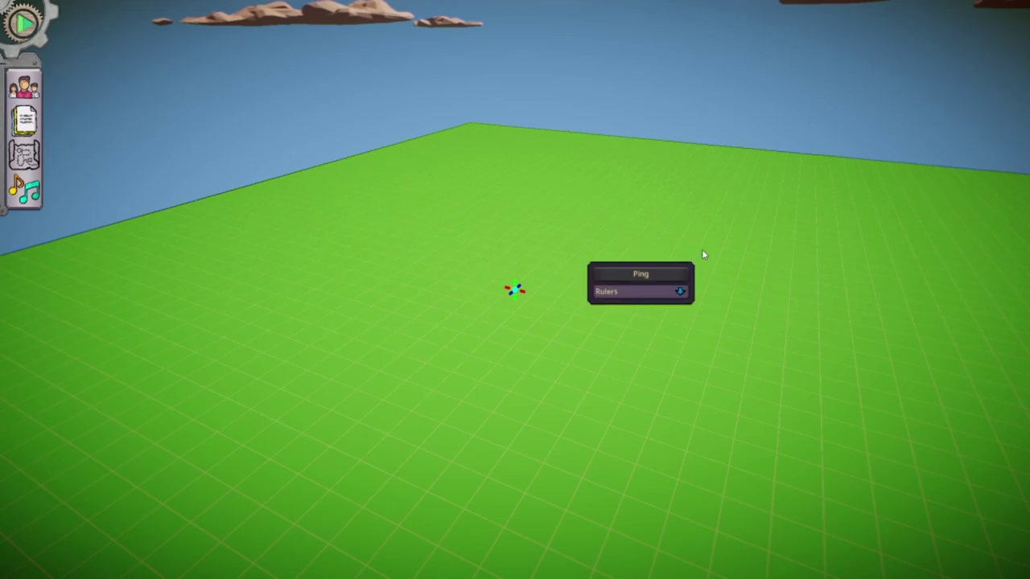
click(24, 24)
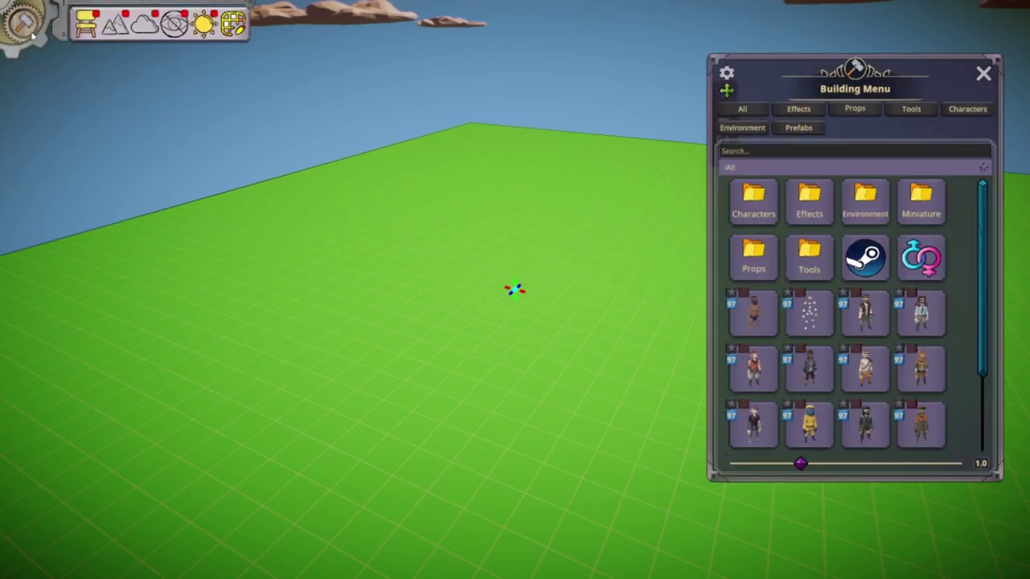
right_drag(504, 133, 515, 233)
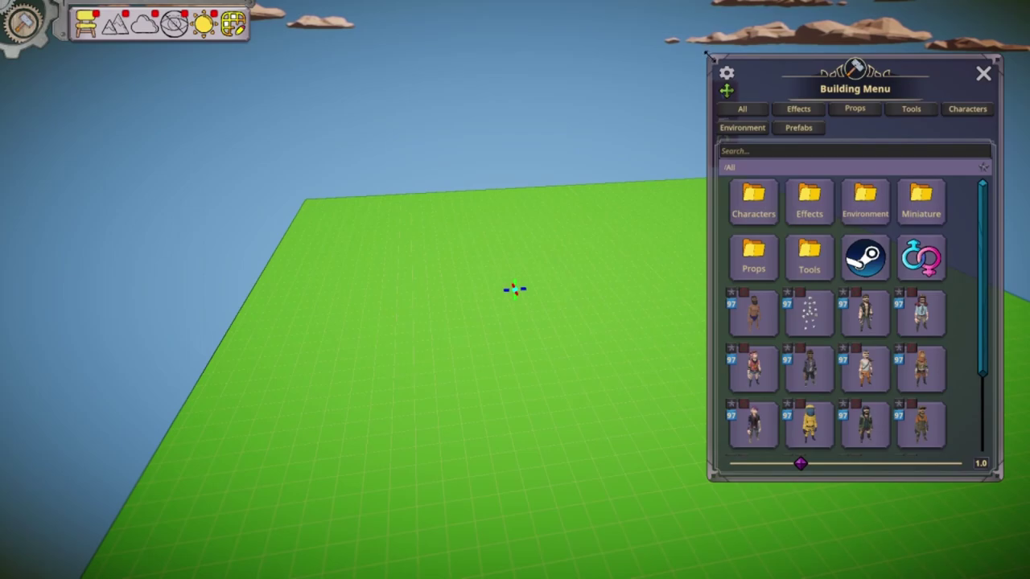
drag(710, 56, 926, 231)
right_drag(744, 300, 630, 366)
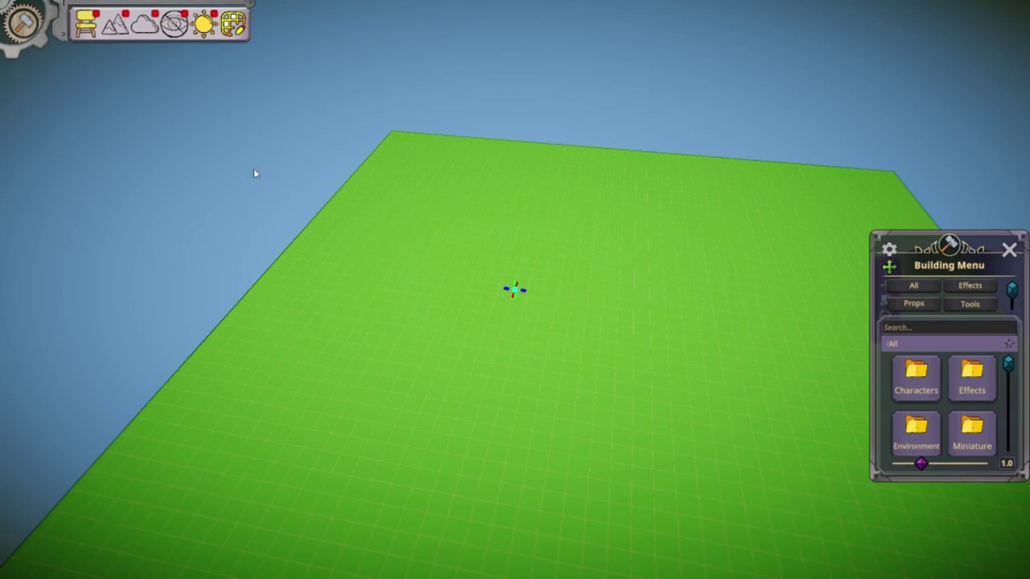
- Carve a winding riverbed from edge to edge across the map with the Terrain Sculpter, using slightly increased brush size and strength
click(116, 27)
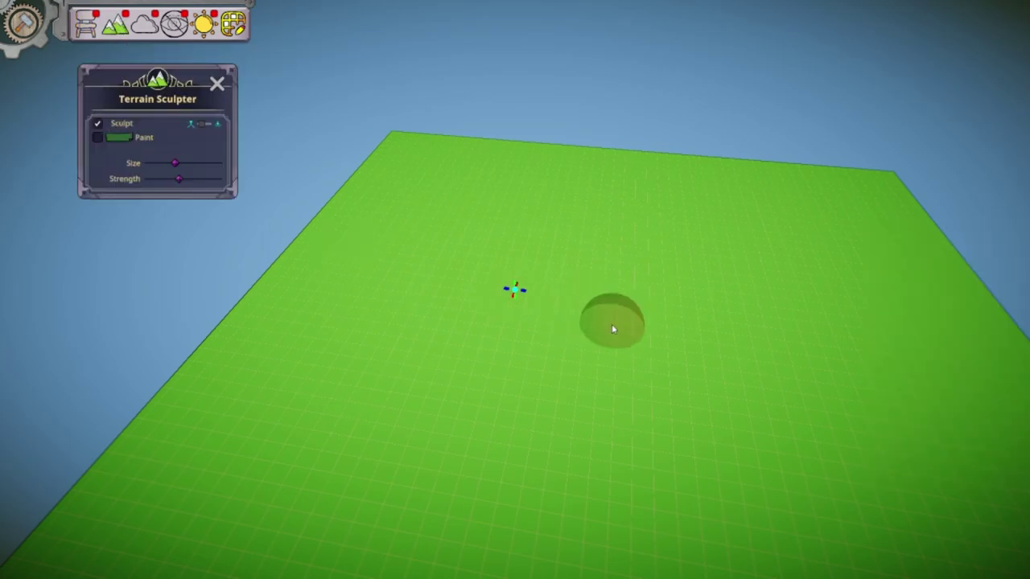
drag(176, 165, 180, 166)
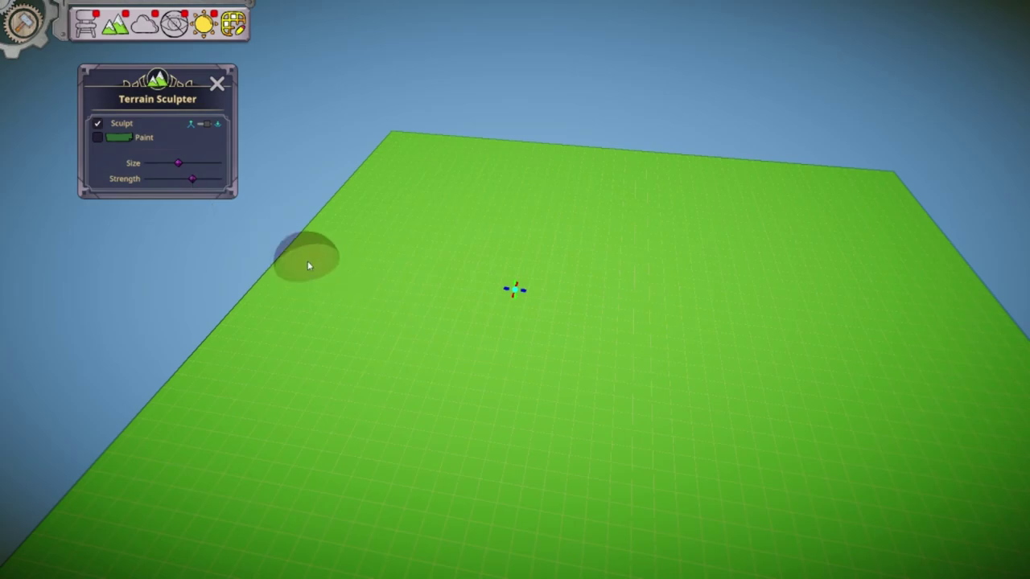
mouse_move(306, 262)
mouse_down()
mouse_move(357, 288)
mouse_move(444, 375)
mouse_move(568, 402)
mouse_move(1012, 349)
mouse_move(868, 387)
mouse_move(649, 408)
mouse_move(519, 405)
mouse_move(445, 375)
mouse_up()
drag(344, 286, 298, 270)
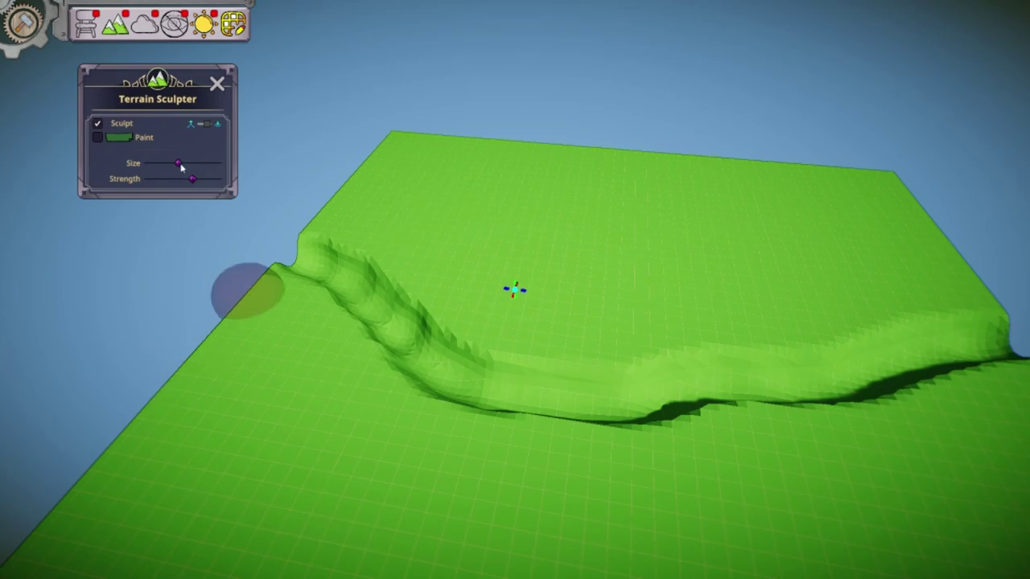
- Reduce the sculpting brush size slightly, switch from sculpting to painting, and set the paint colour to a deep blue
drag(178, 166, 174, 166)
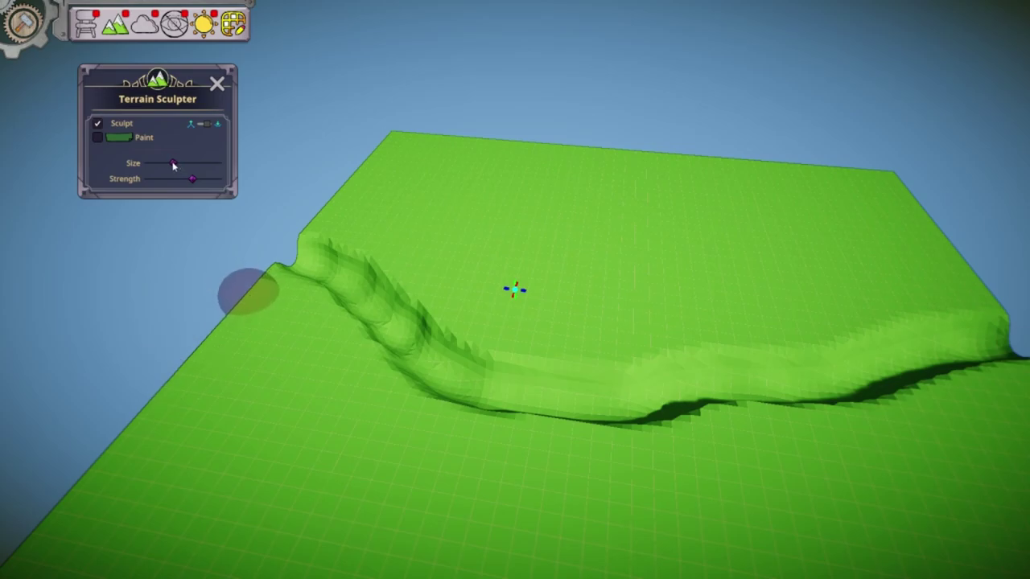
click(115, 138)
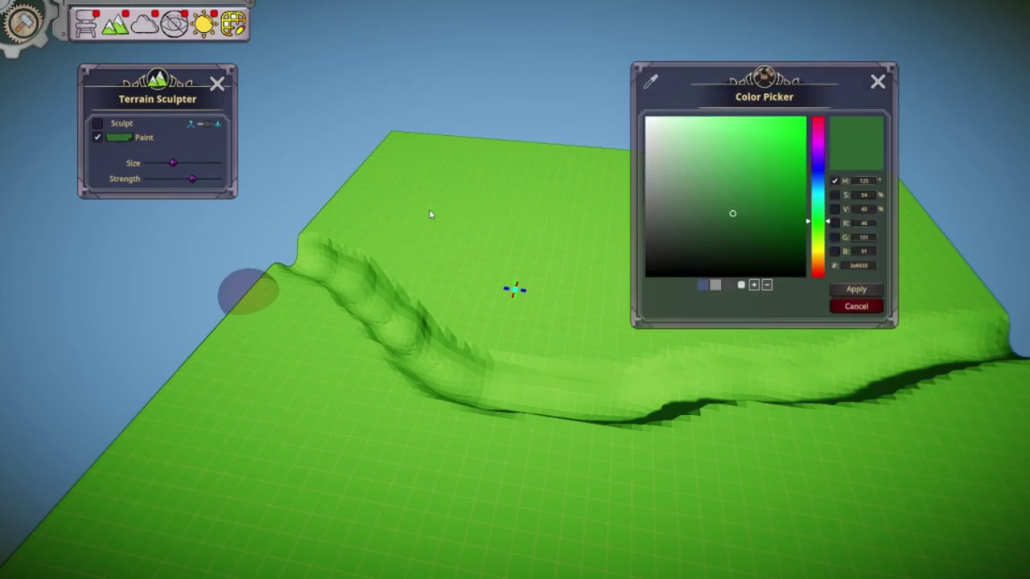
click(821, 186)
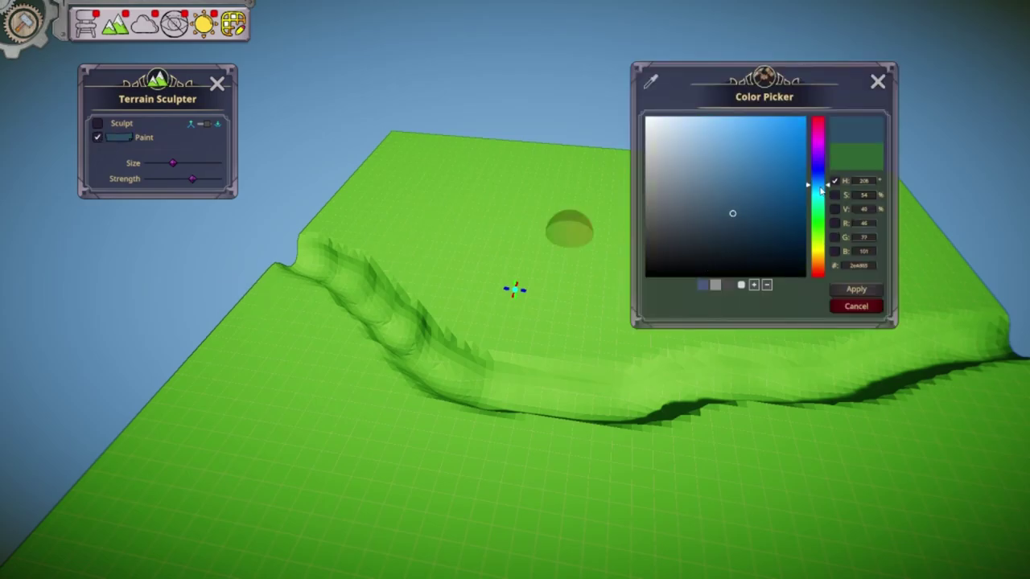
drag(820, 190, 821, 193)
click(800, 178)
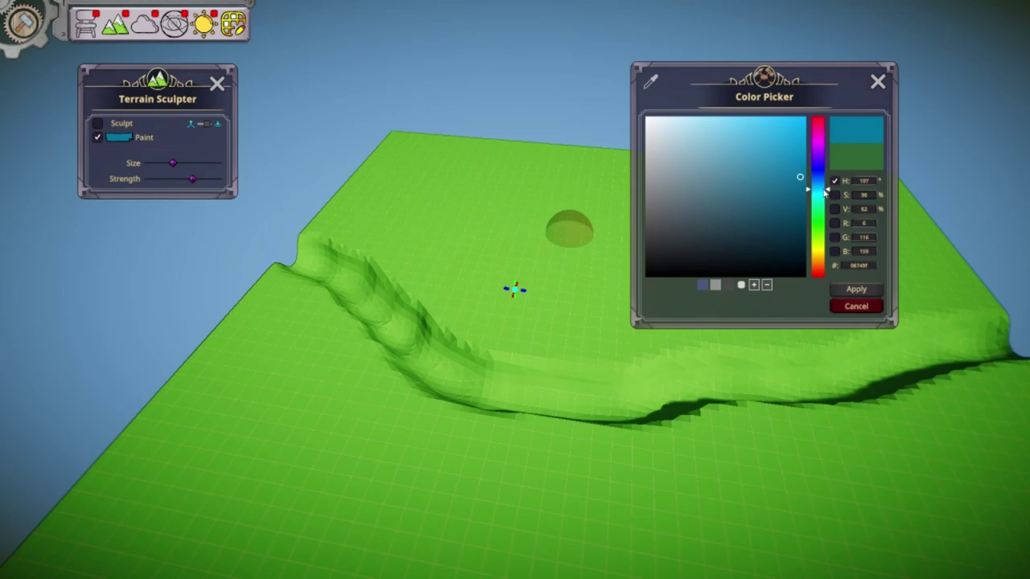
drag(819, 185, 811, 179)
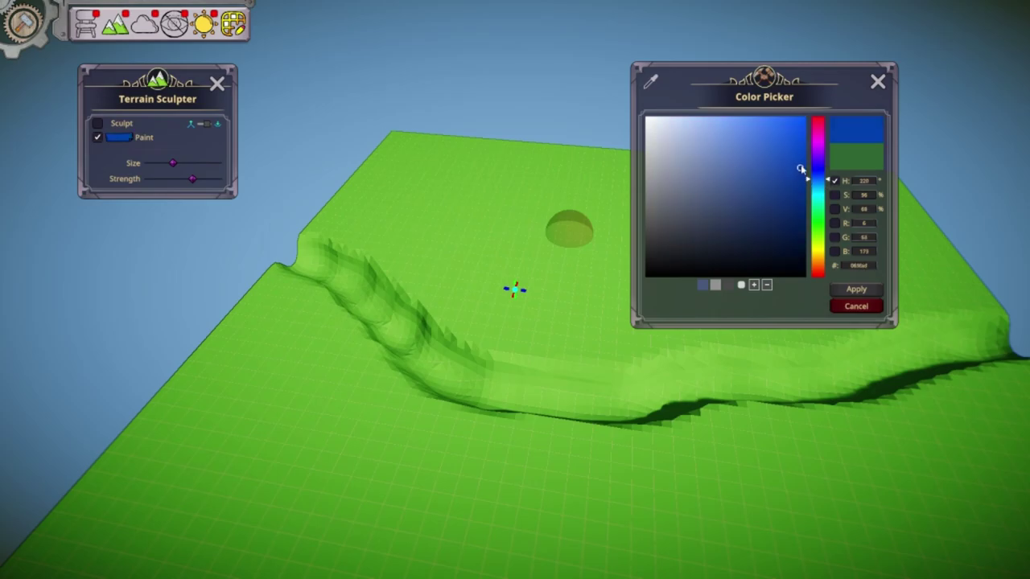
drag(804, 182, 822, 177)
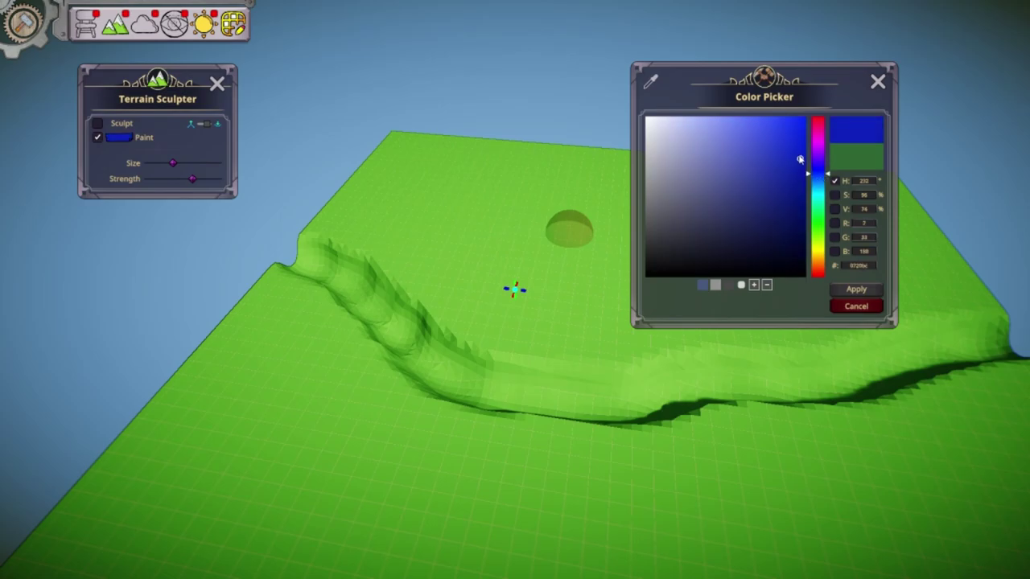
click(856, 290)
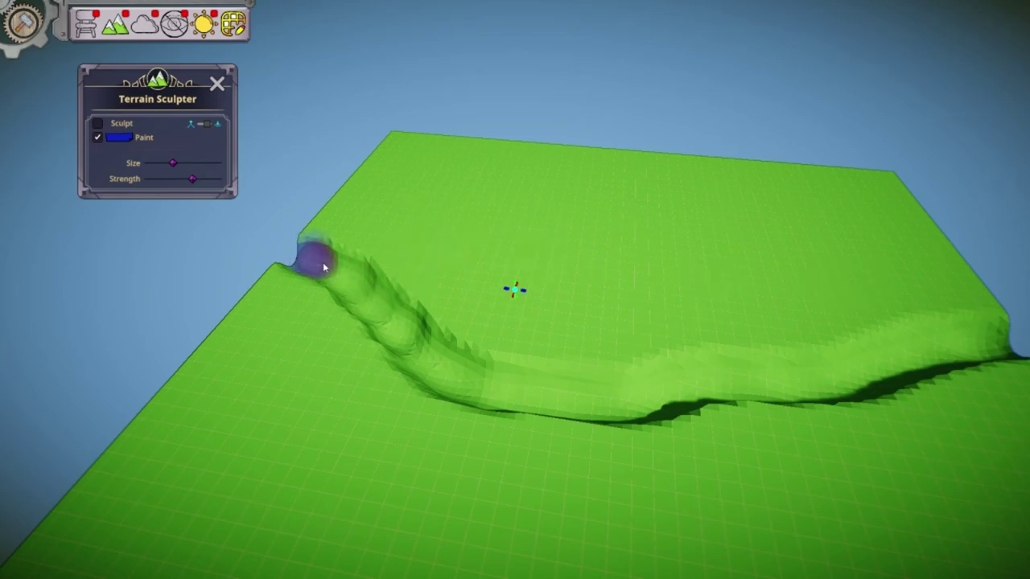
- Paint the carved riverbed blue along its full length and close the Terrain Sculpter
drag(350, 300, 362, 311)
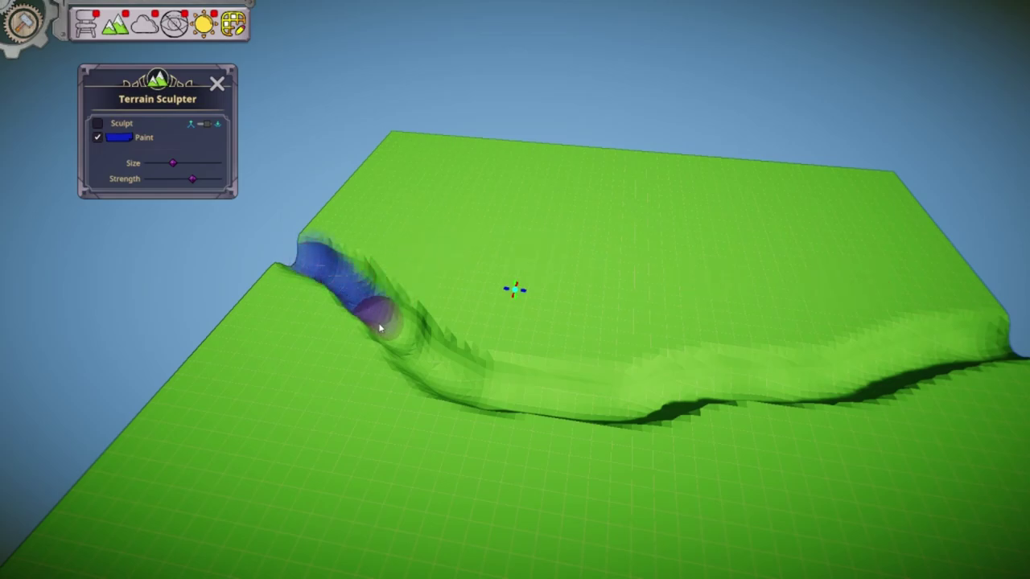
mouse_move(400, 352)
mouse_down()
mouse_move(480, 395)
mouse_move(618, 408)
mouse_move(825, 392)
mouse_move(881, 368)
mouse_move(997, 346)
mouse_move(899, 383)
mouse_move(609, 410)
mouse_move(513, 402)
mouse_move(445, 377)
mouse_up()
drag(401, 331, 352, 295)
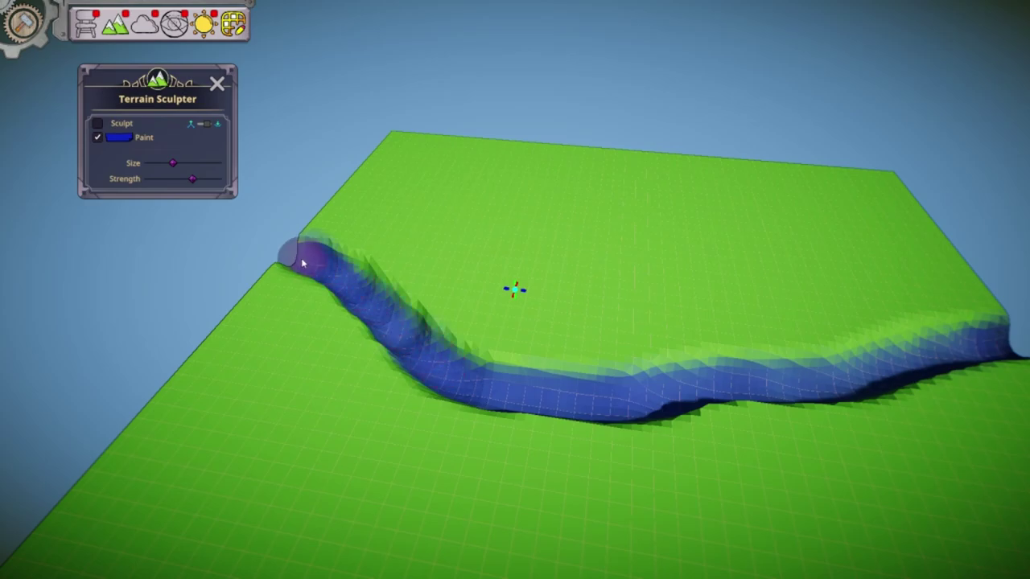
middle_drag(903, 411, 504, 411)
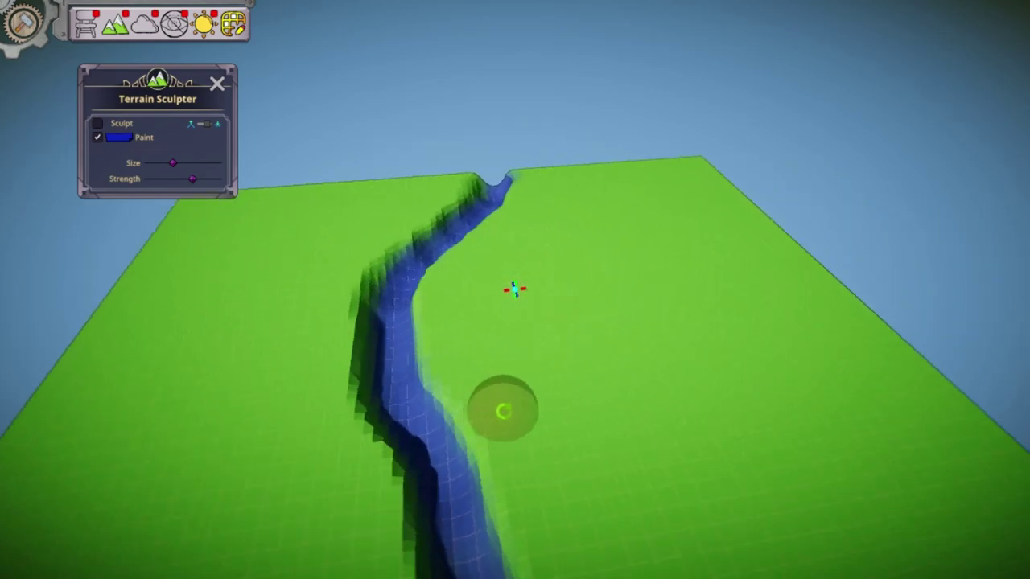
right_drag(503, 411, 529, 418)
right_drag(586, 466, 504, 417)
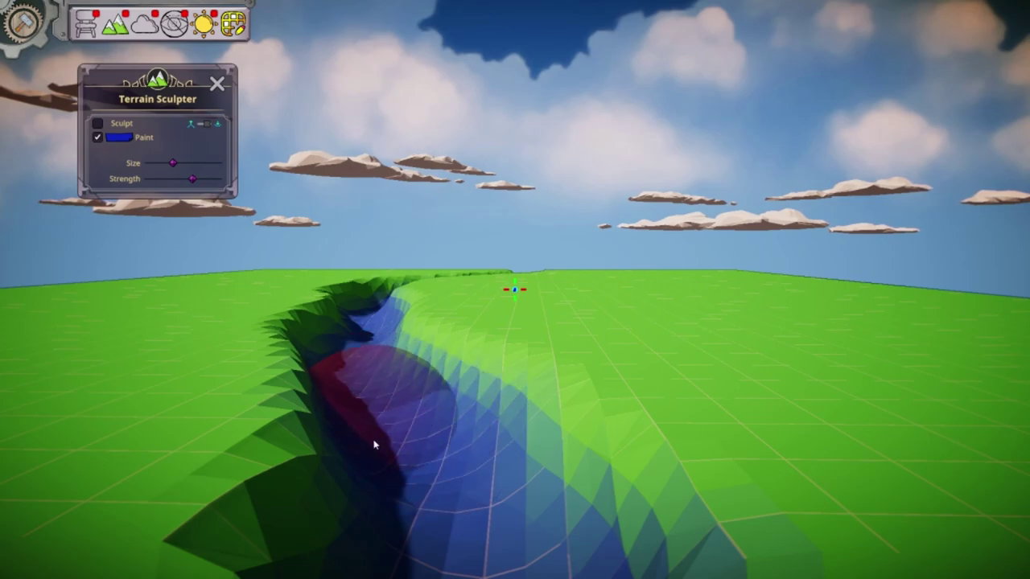
mouse_move(434, 491)
right_down()
mouse_move(592, 548)
mouse_move(605, 563)
mouse_move(622, 540)
right_up()
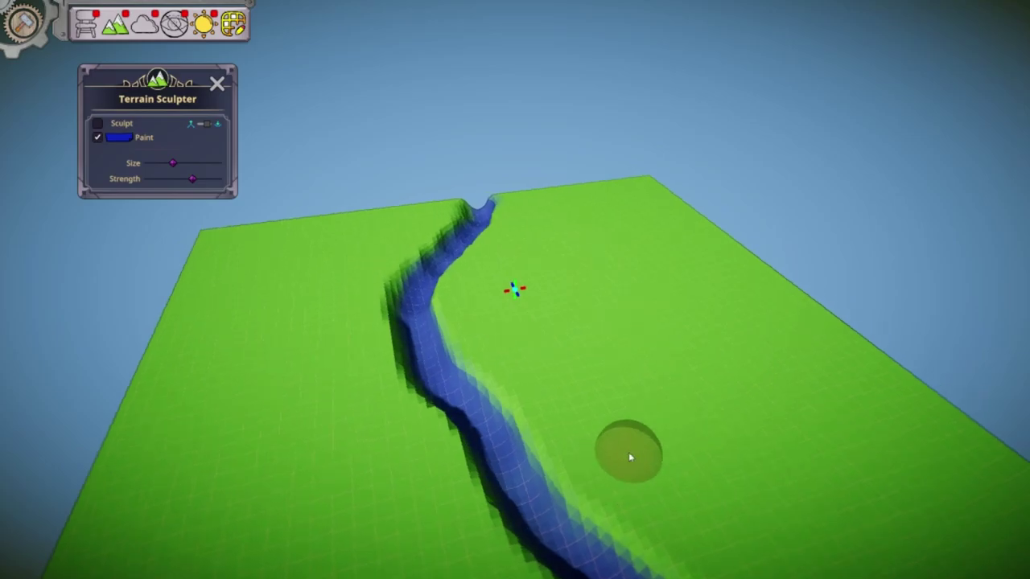
click(218, 84)
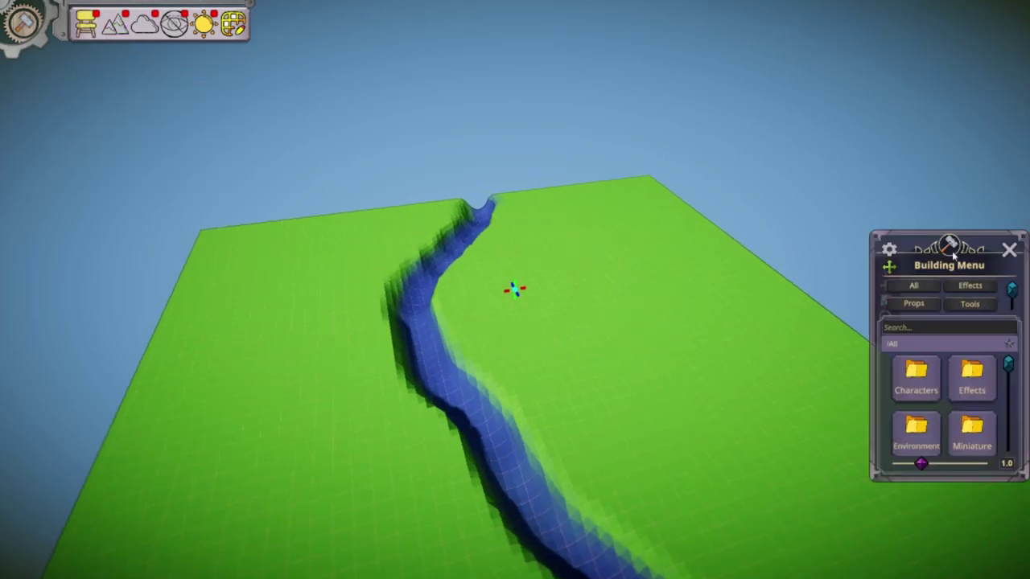
- Enlarge the Building Menu to four columns and search it for water
drag(867, 229, 737, 24)
click(810, 127)
text(wat)
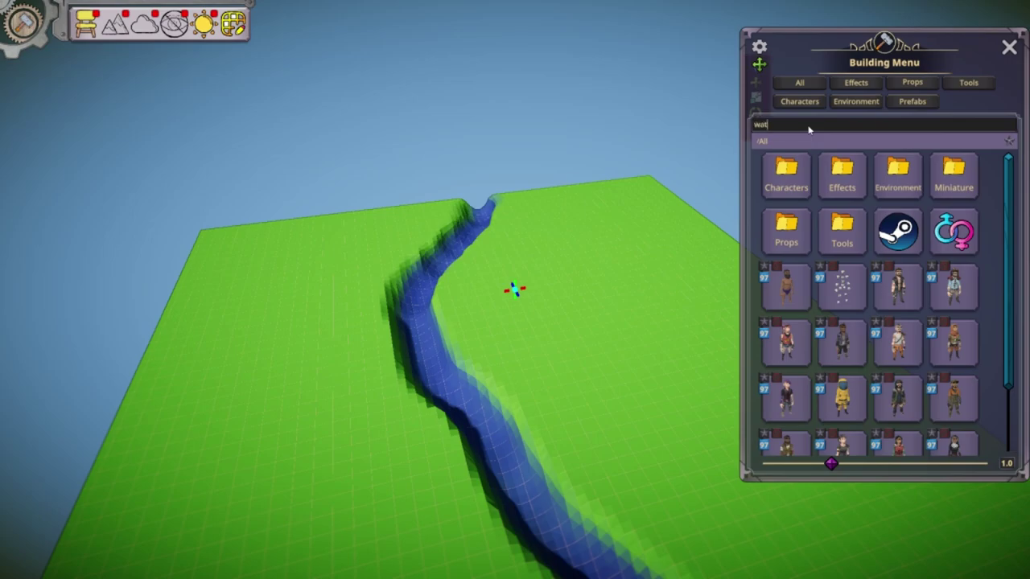
text(er)
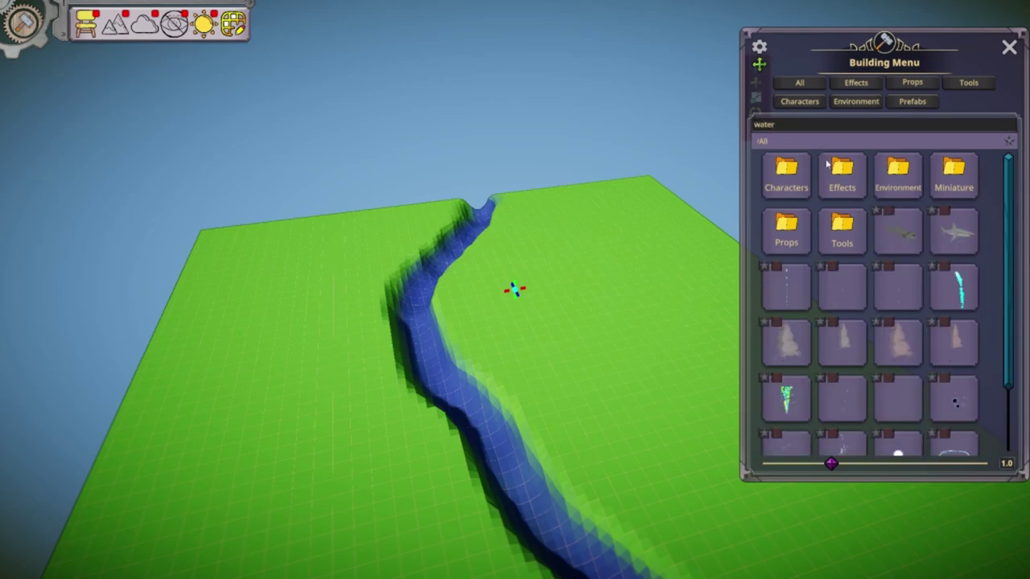
- Place a Thin Water Square from the search results over the middle of the river
scroll(910, 259, down, 10)
scroll(908, 341, down, 10)
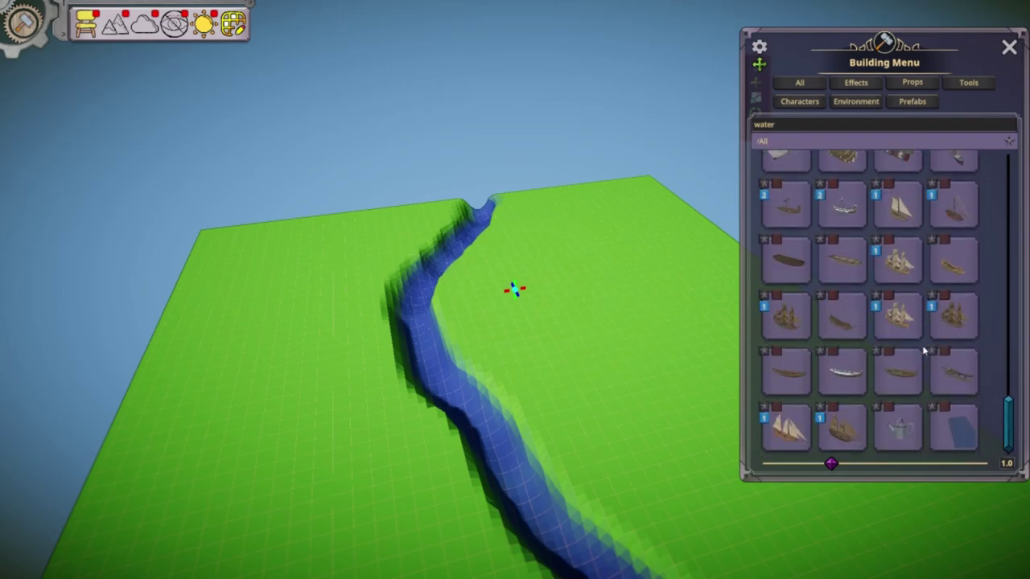
click(964, 433)
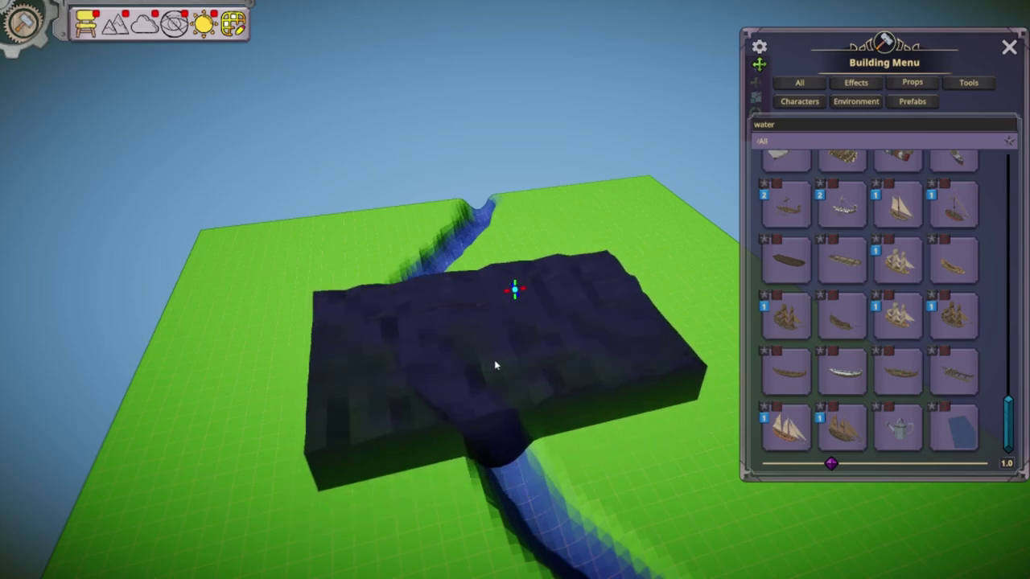
right_drag(660, 487, 863, 479)
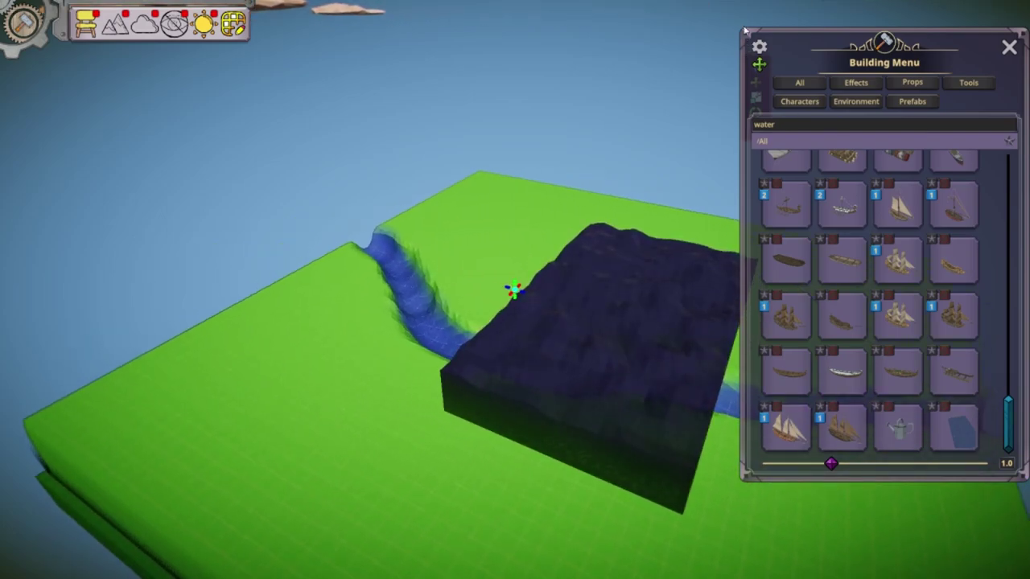
- Shrink the Building Menu back to two columns and expand its object editing modes
drag(739, 26, 869, 139)
click(890, 181)
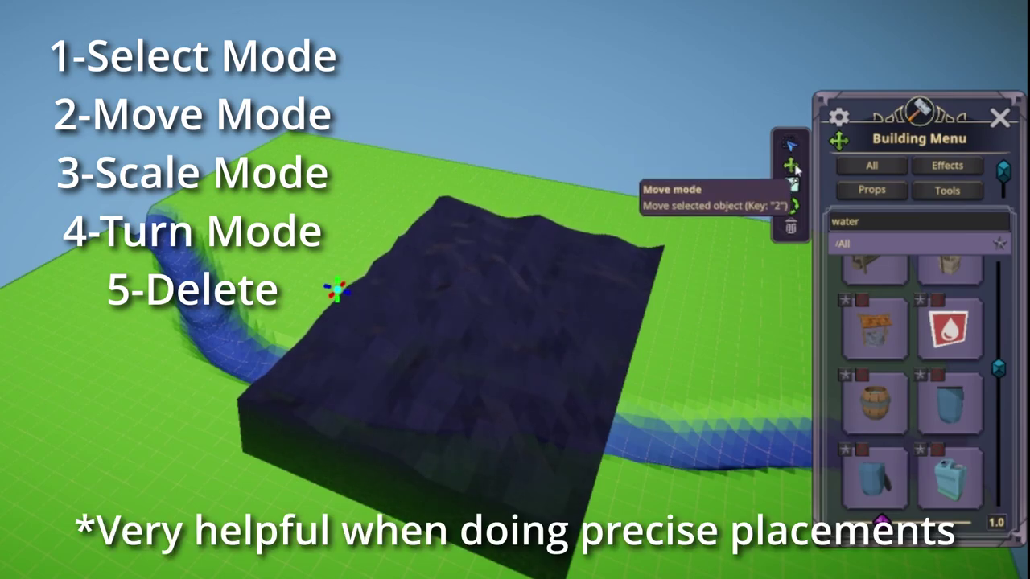
- Select the water square and try the select, move, scale and turn modes on it
click(471, 344)
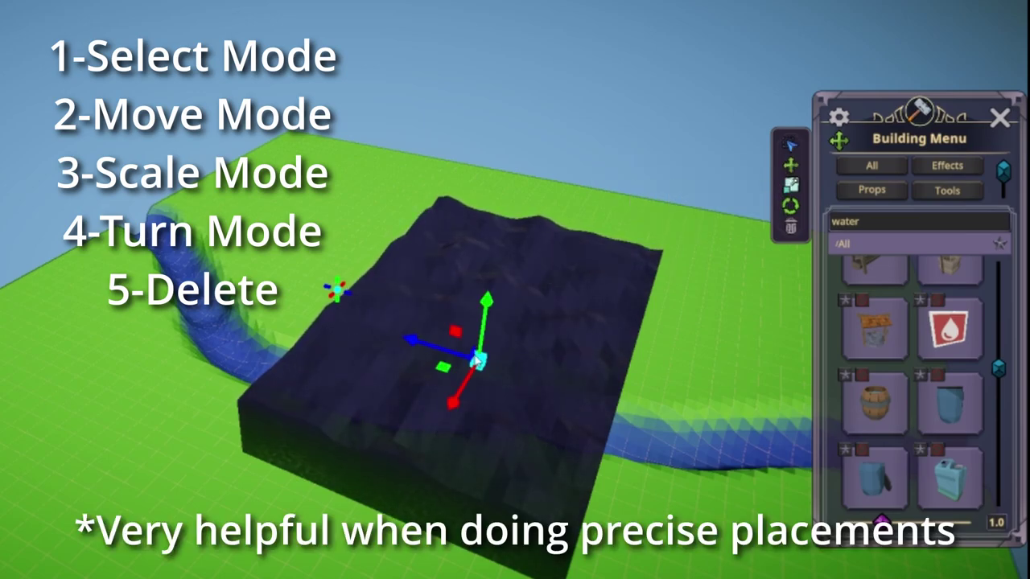
key(1)
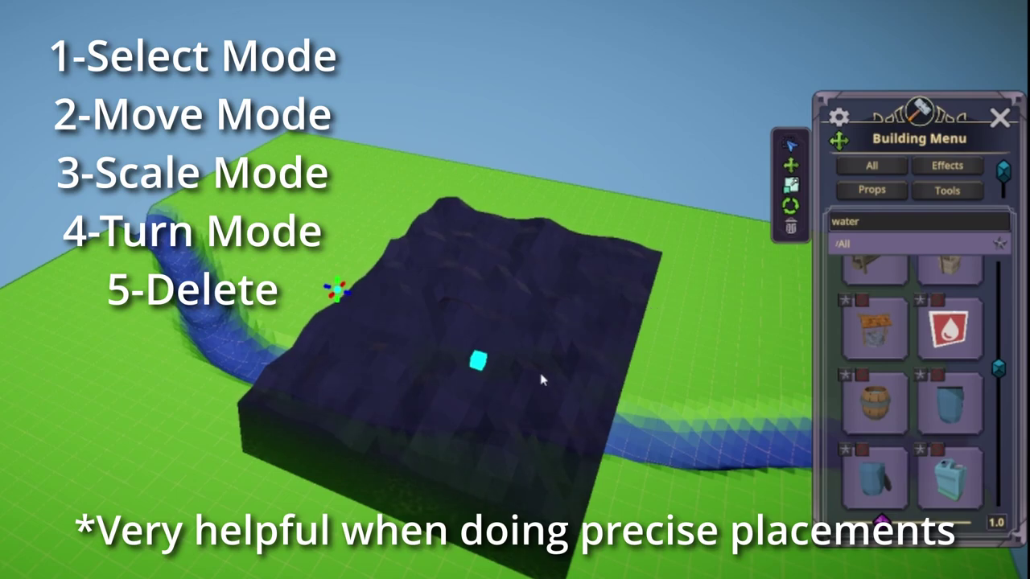
key(2)
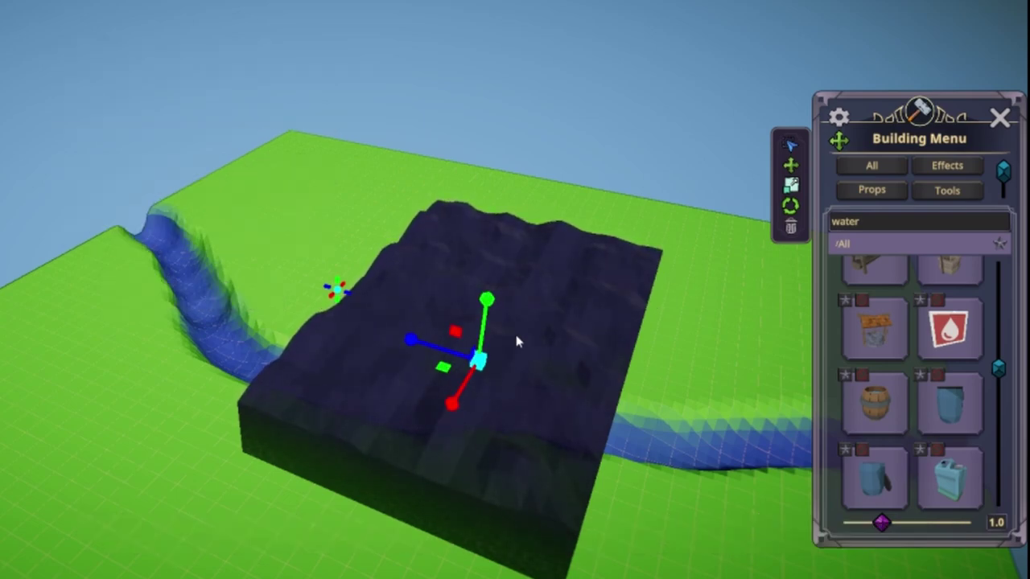
key(4)
mouse_move(465, 399)
mouse_down()
mouse_move(478, 395)
mouse_move(424, 391)
mouse_move(505, 397)
mouse_move(474, 416)
mouse_move(422, 409)
mouse_move(644, 408)
mouse_move(466, 412)
mouse_up()
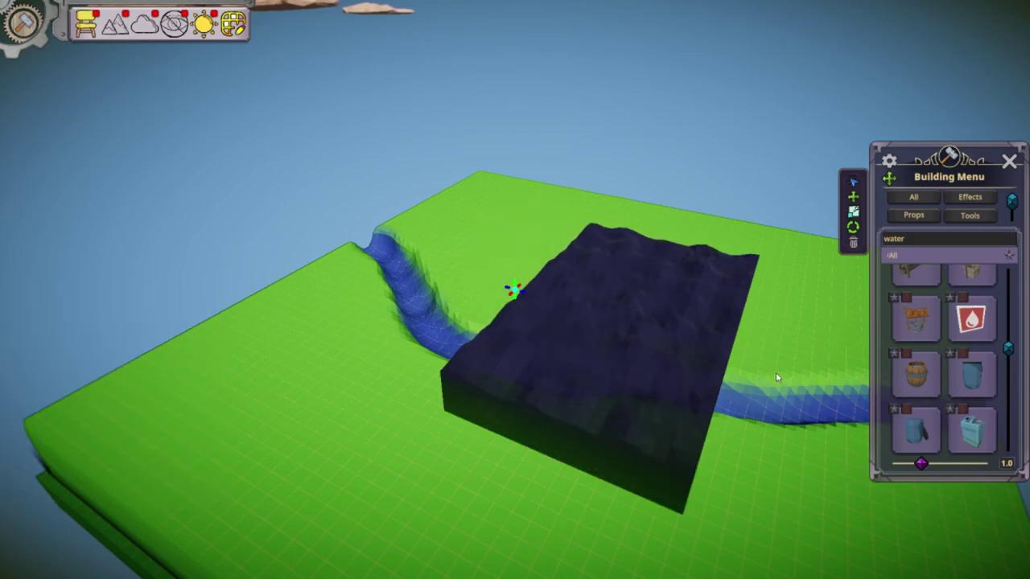
- Rotate the water square to about 87 degrees around its vertical Y axis
click(636, 351)
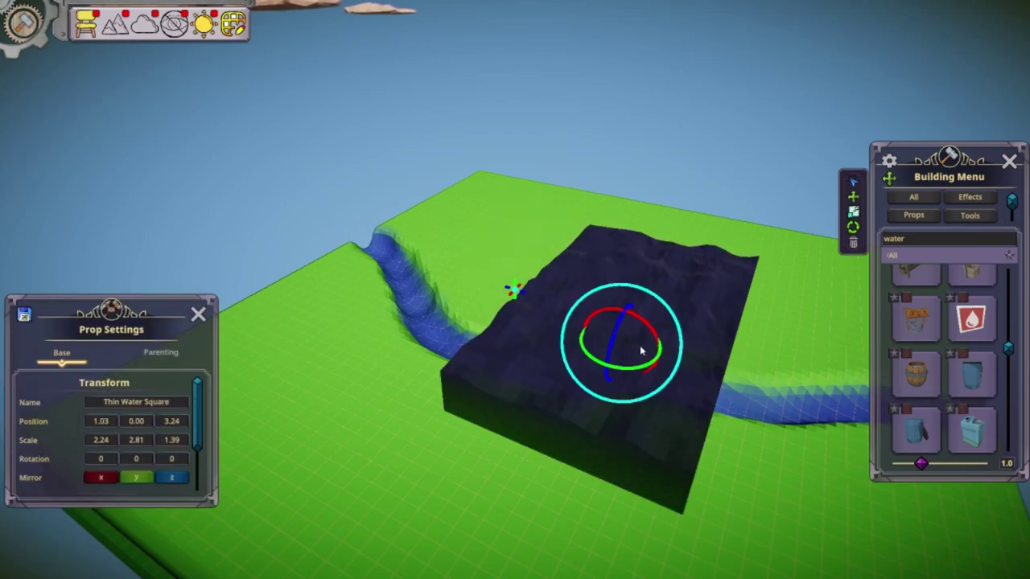
right_drag(721, 360, 743, 276)
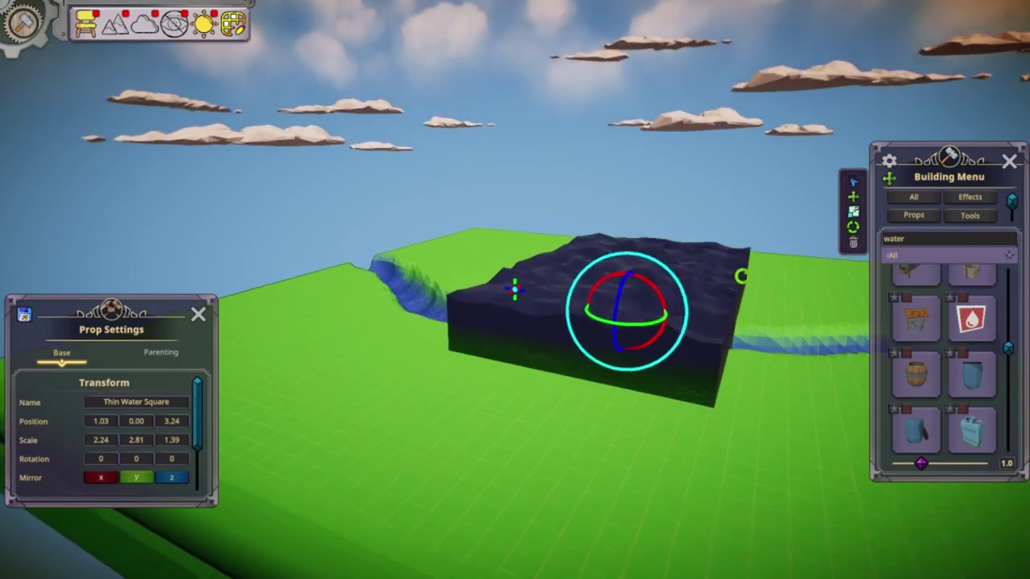
drag(623, 329, 673, 330)
right_drag(672, 330, 541, 384)
scroll(541, 385, down, 3)
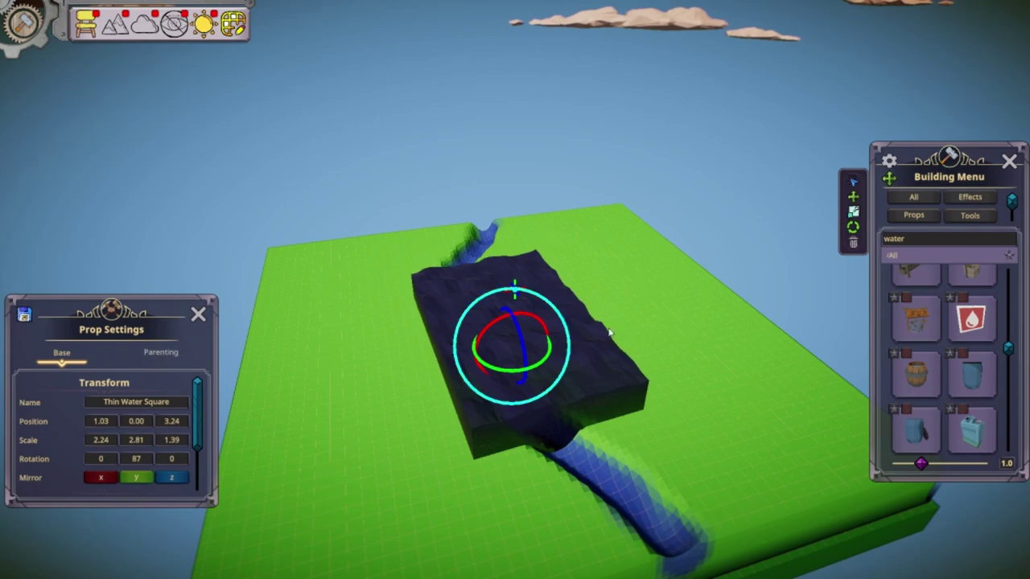
- Stretch the water square along the river to an X scale of about 4.87
key(r)
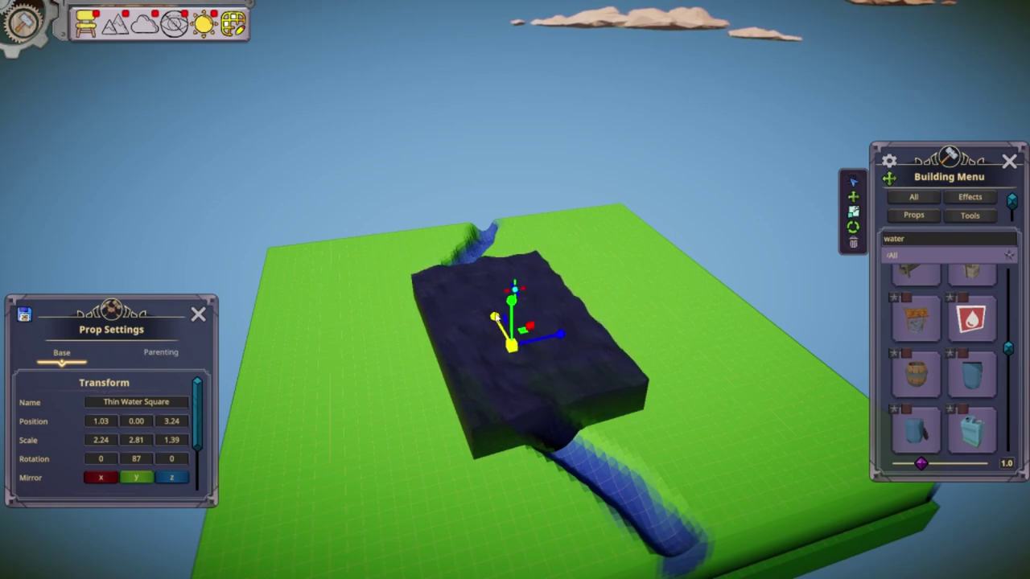
drag(498, 319, 489, 285)
middle_drag(594, 341, 873, 358)
right_drag(873, 358, 810, 490)
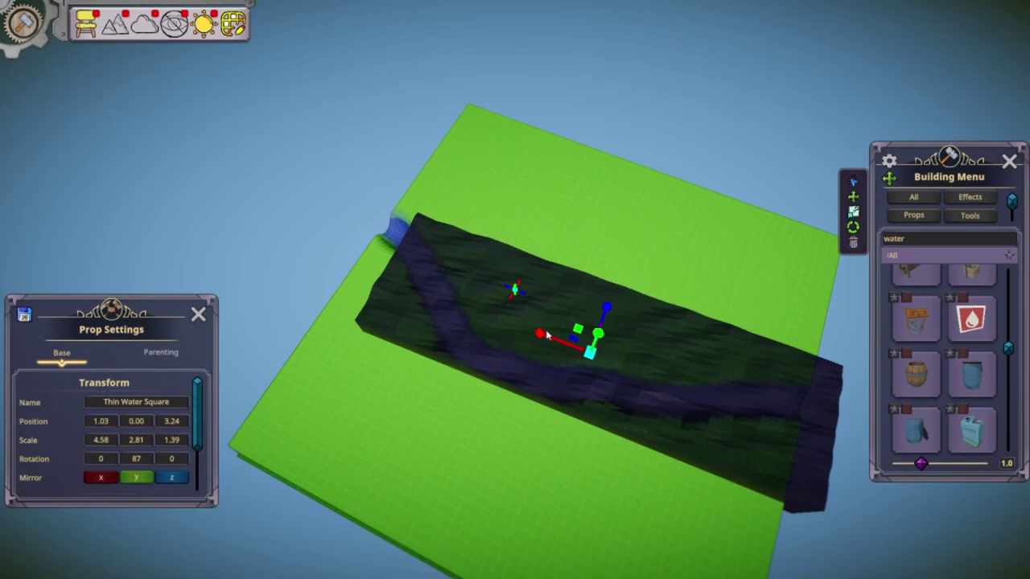
drag(540, 333, 541, 336)
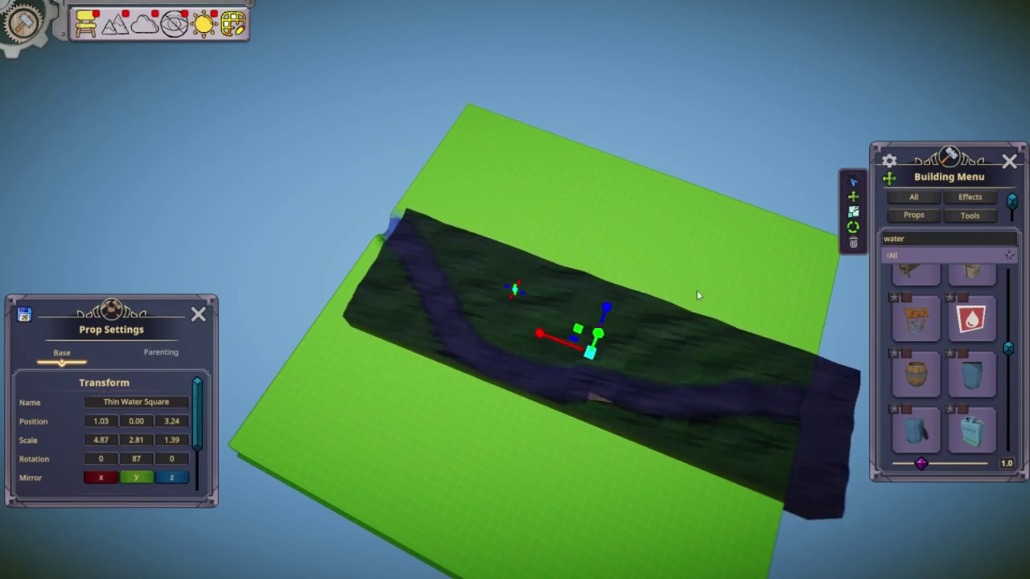
- Move the water square to about position 1.19, 0.00, 0.24 and fine-tune its X scale to about 4.85
drag(564, 348, 539, 337)
key(r)
drag(543, 338, 535, 336)
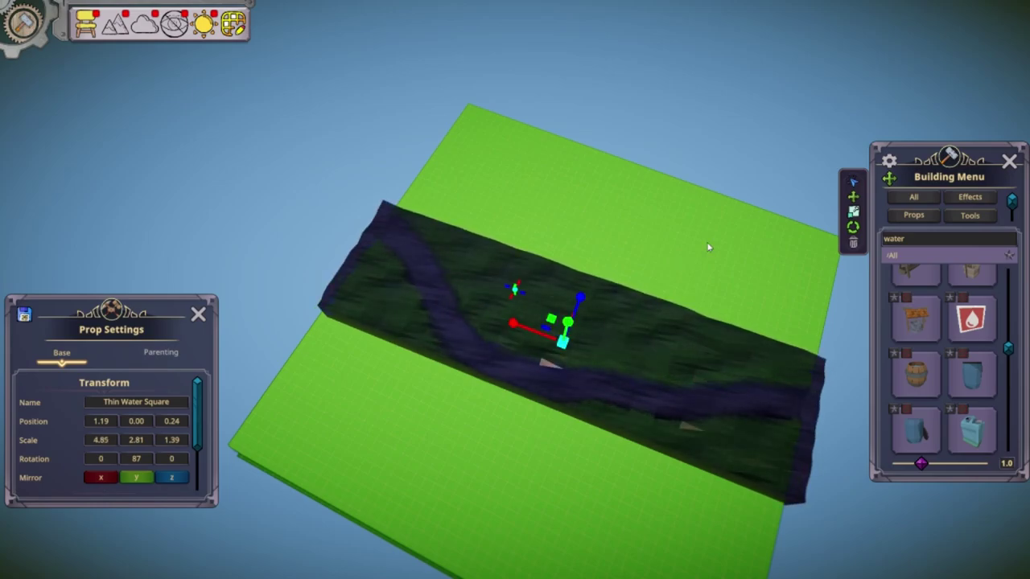
- Straighten the water square to a Y rotation of 90 degrees and switch to move mode
key(r)
middle_drag(662, 350, 689, 213)
drag(599, 339, 597, 339)
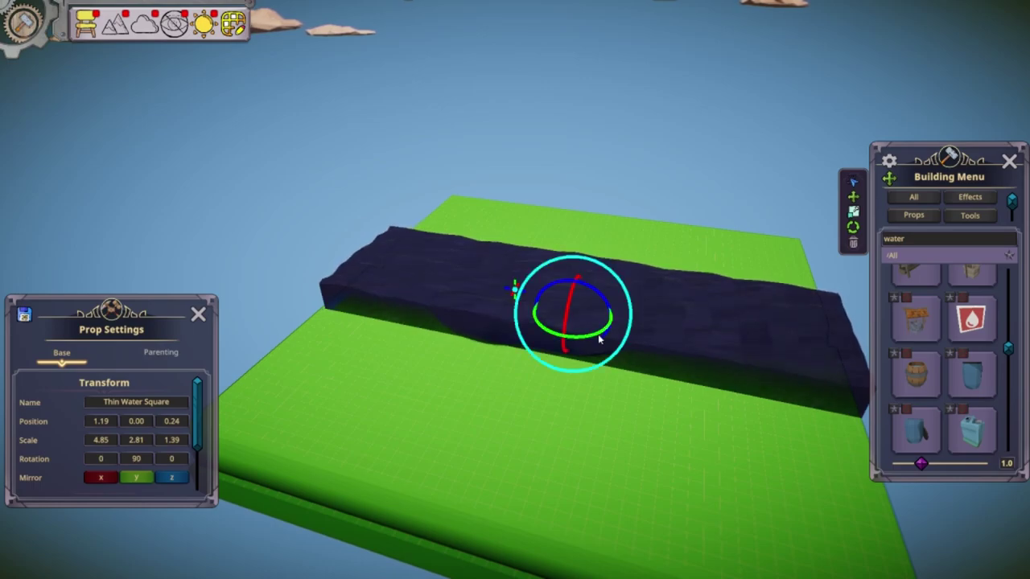
right_drag(667, 338, 701, 246)
drag(589, 321, 595, 326)
right_drag(596, 326, 732, 310)
key(w)
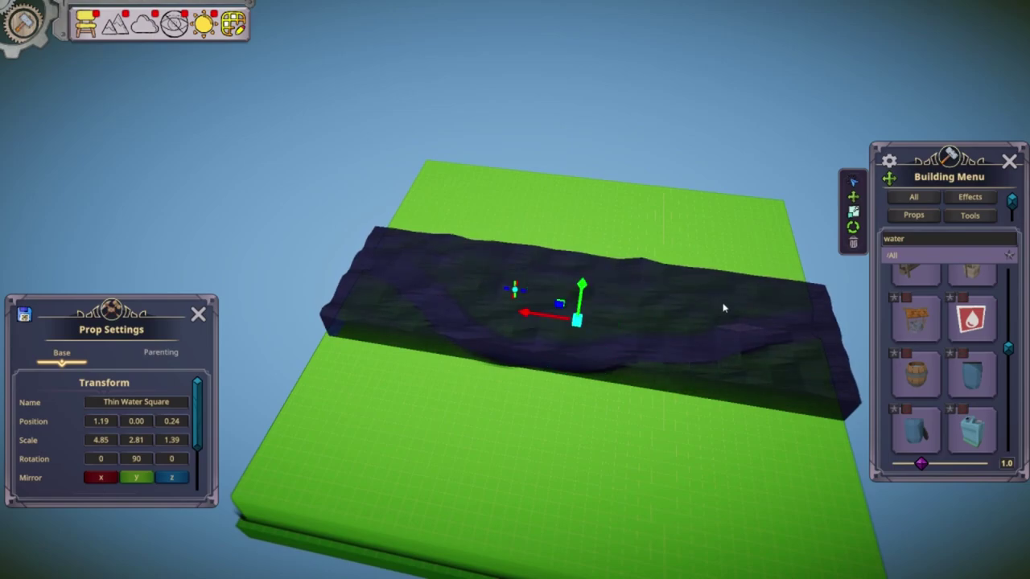
- Lower the water square into the carved riverbed to a Y position of about -3.67 and deselect it
right_drag(666, 358, 634, 254)
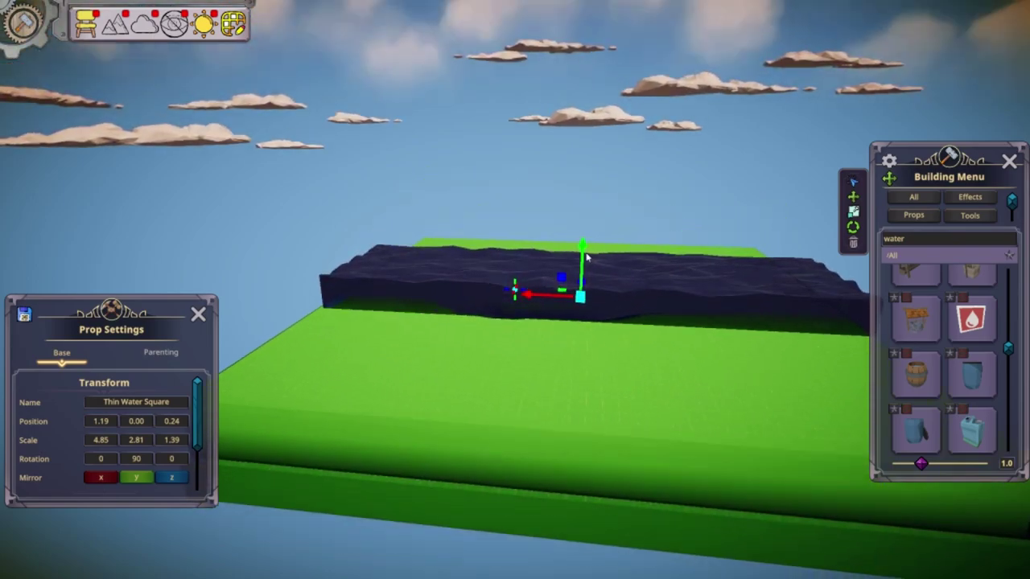
drag(585, 256, 585, 291)
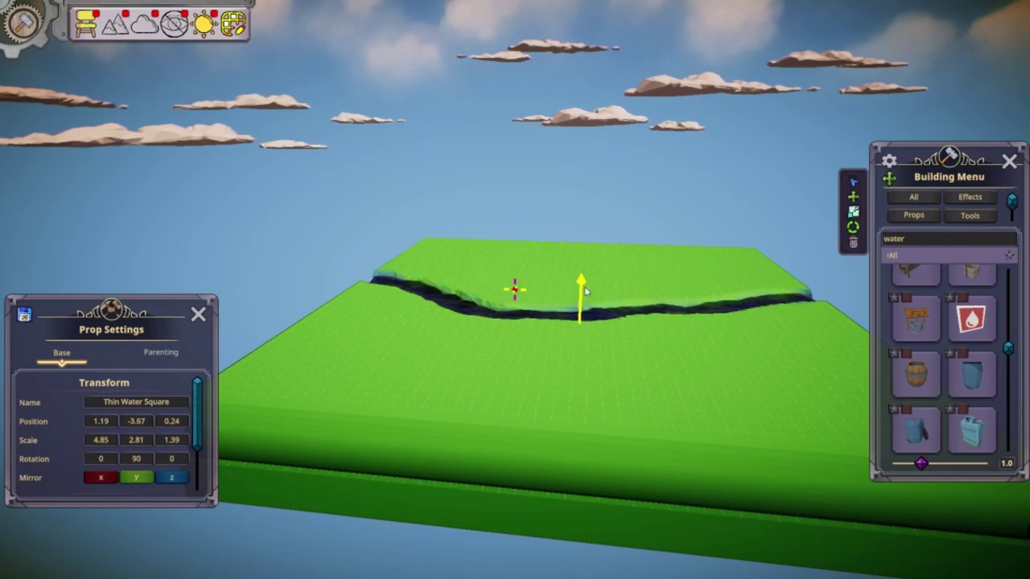
right_drag(657, 323, 455, 447)
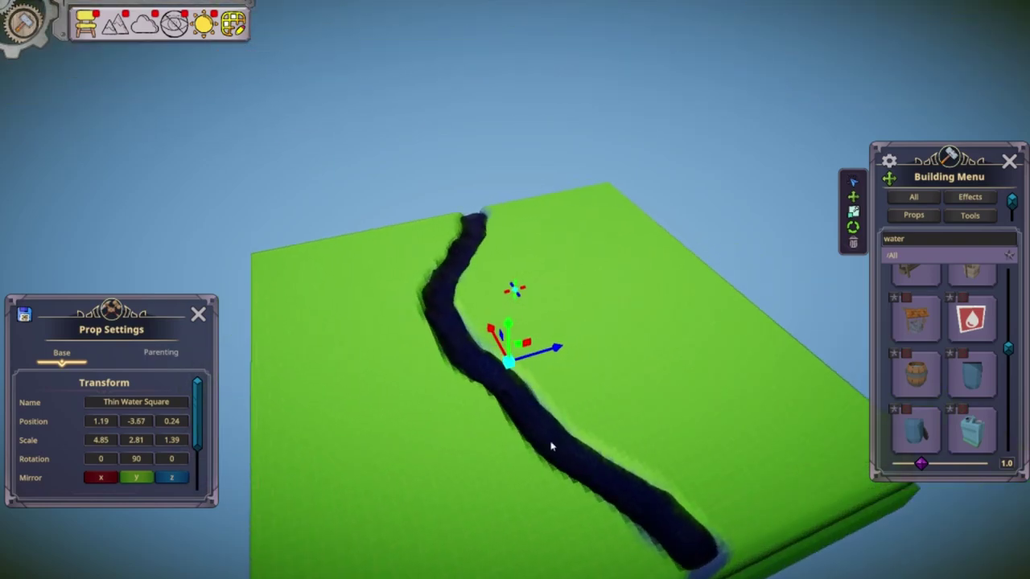
click(611, 381)
right_drag(612, 396, 466, 403)
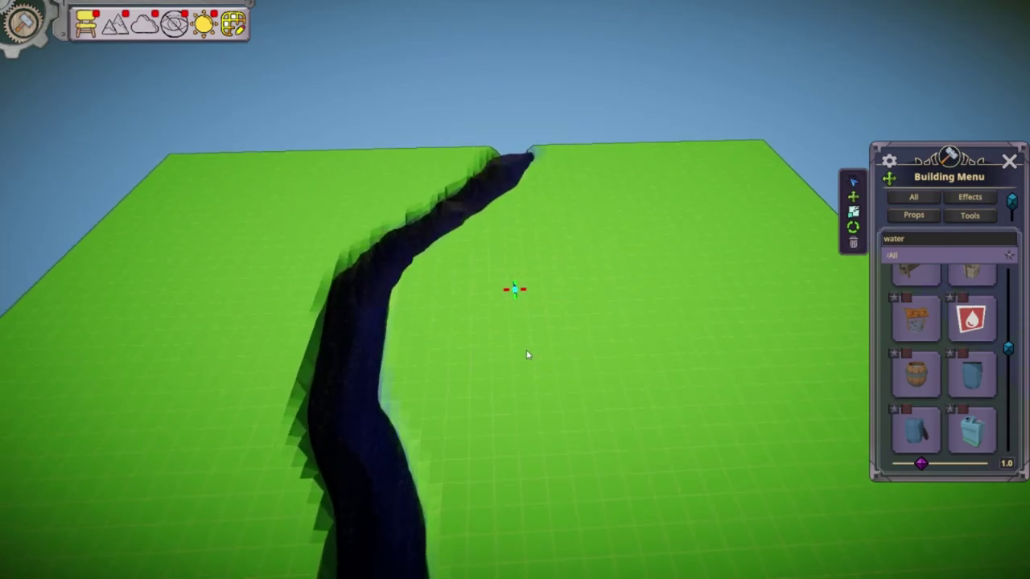
scroll(602, 349, down, 5)
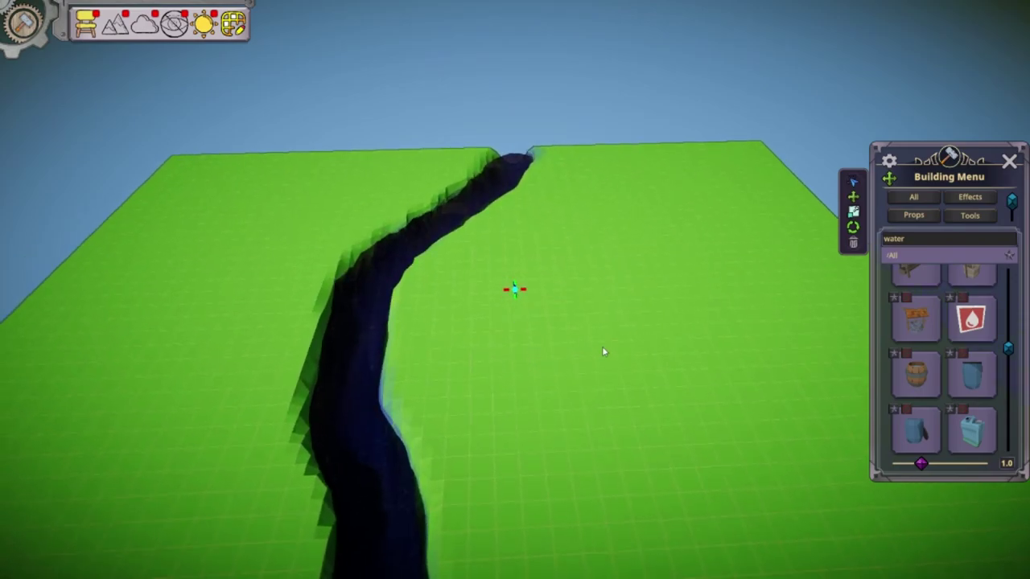
- Search the building props for "bridge", enlarge the Building Menu and browse the bridge models
right_drag(628, 394, 579, 362)
click(915, 238)
text(bridge)
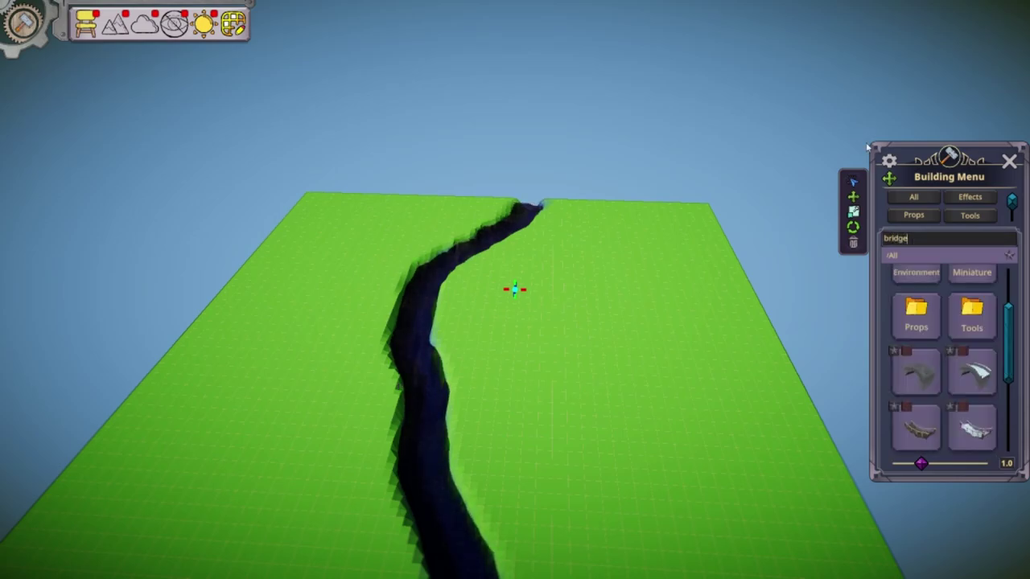
drag(868, 141, 761, 12)
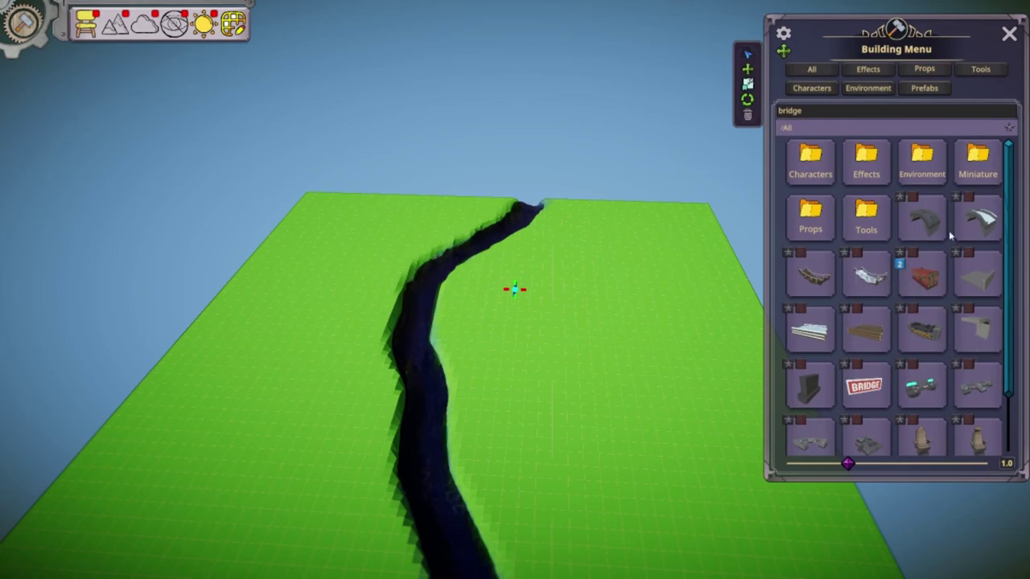
scroll(918, 327, down, 2)
scroll(917, 227, up, 2)
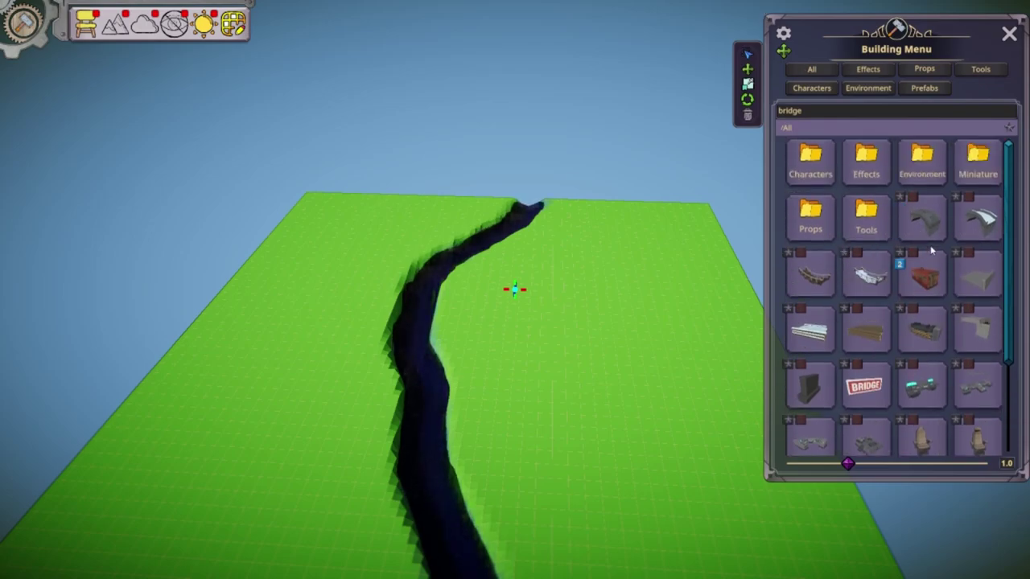
drag(931, 222, 808, 332)
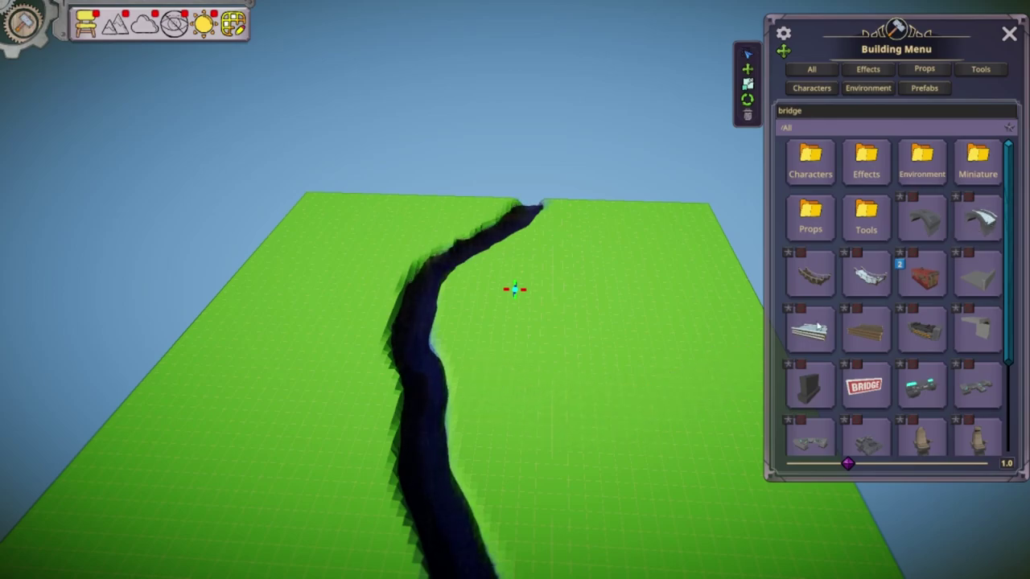
scroll(887, 316, down, 2)
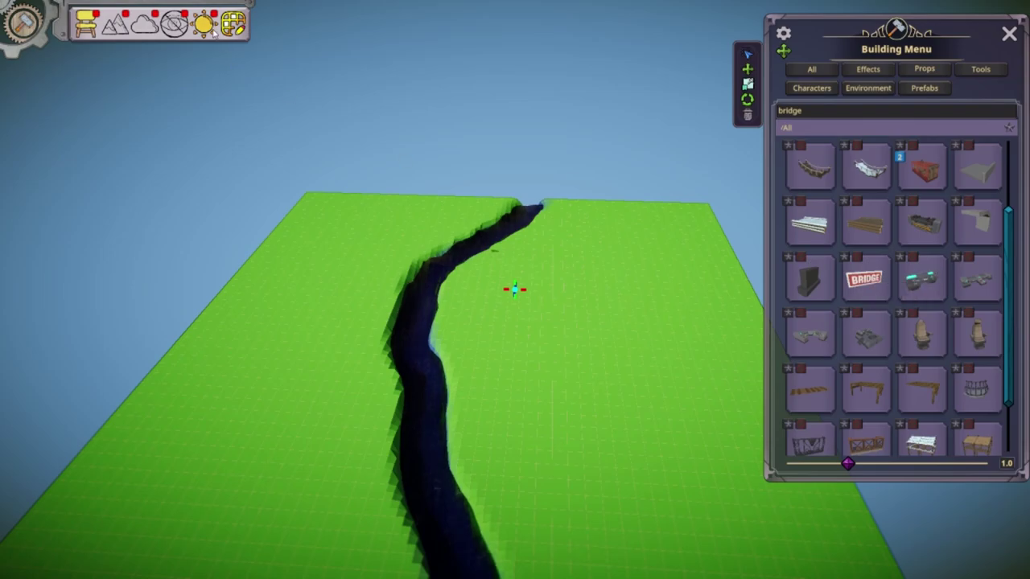
- Look through the lighting and weather settings of the Atmosphere System and close it
click(209, 26)
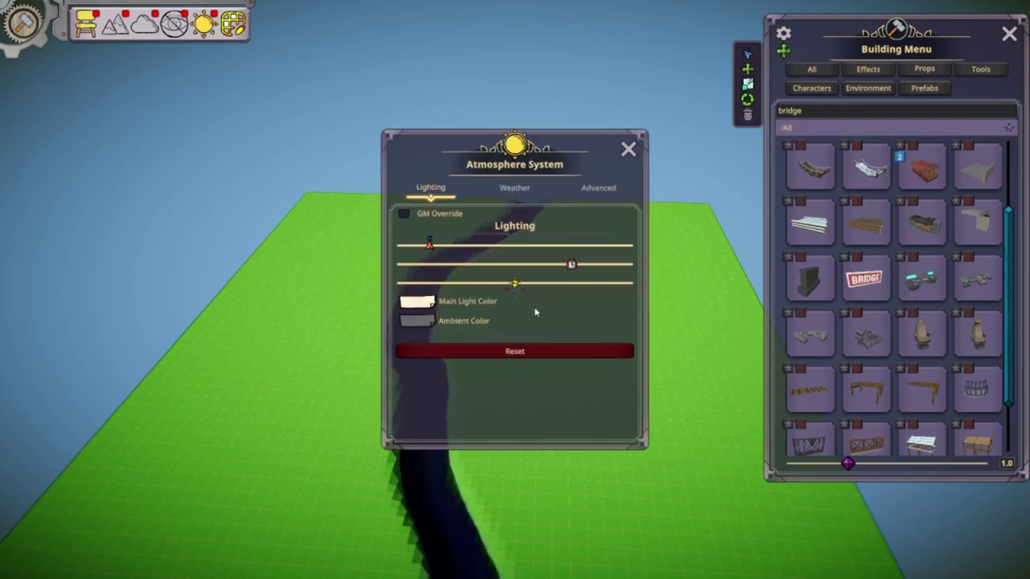
click(512, 188)
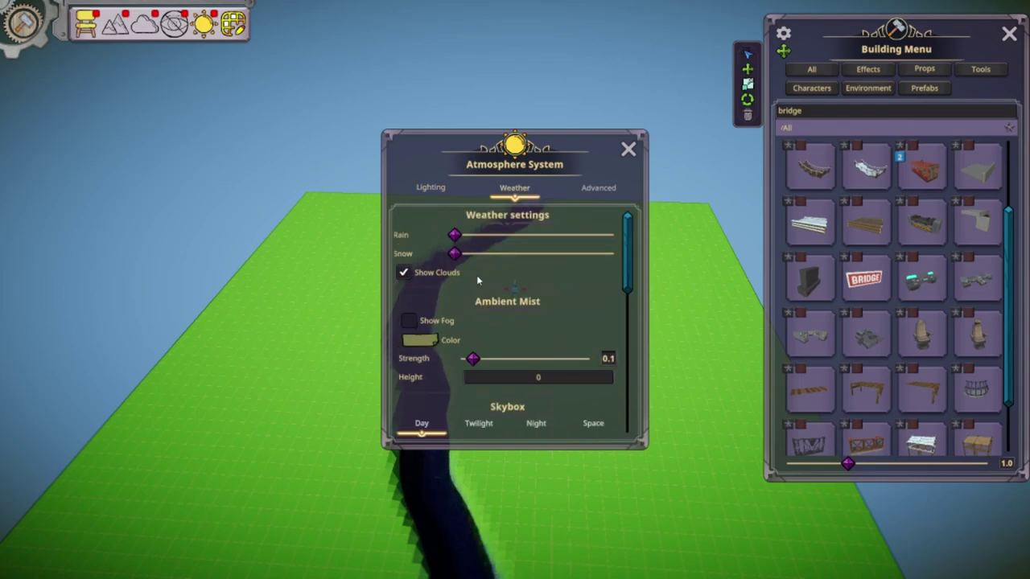
click(628, 149)
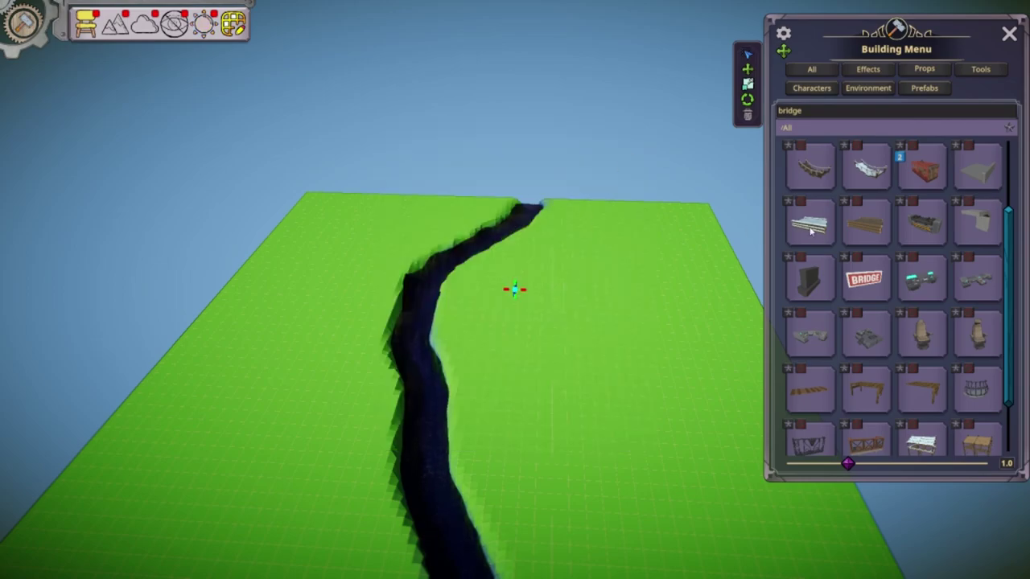
- Place the red arched Bridge prop on the grass beside the river and shrink the Building Menu again
scroll(925, 266, down, 5)
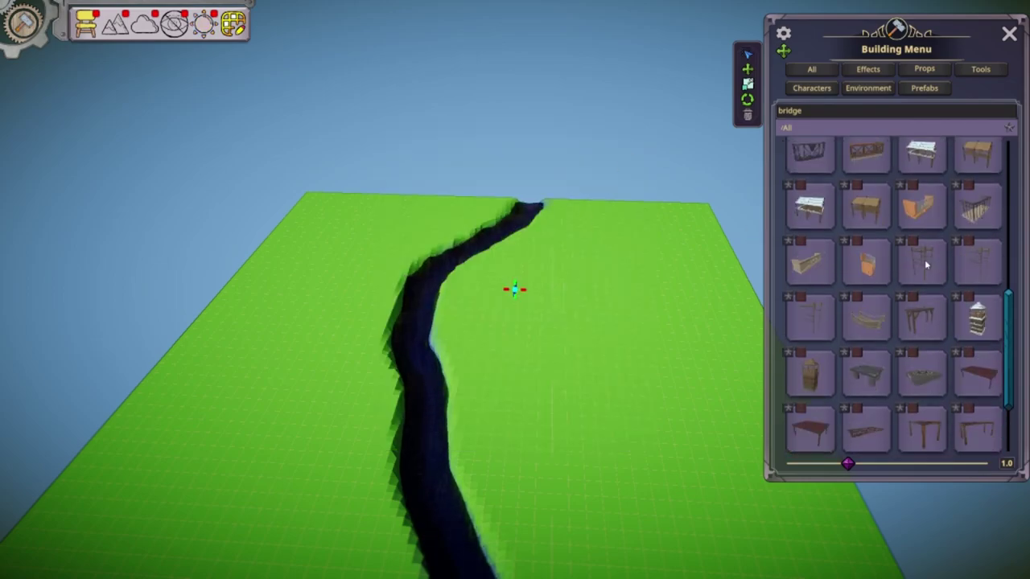
scroll(927, 264, down, 5)
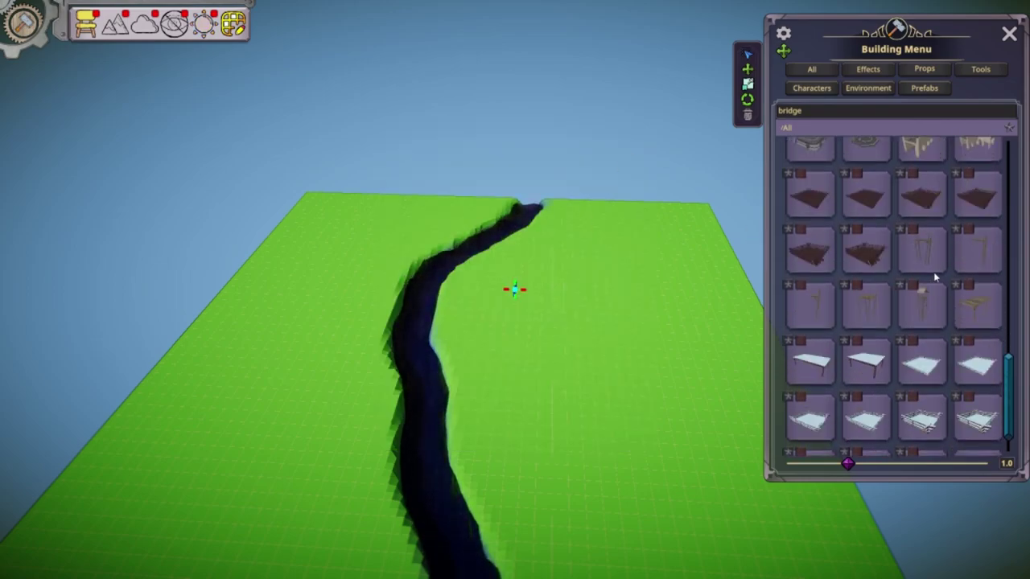
scroll(935, 277, down, 3)
scroll(939, 280, down, 3)
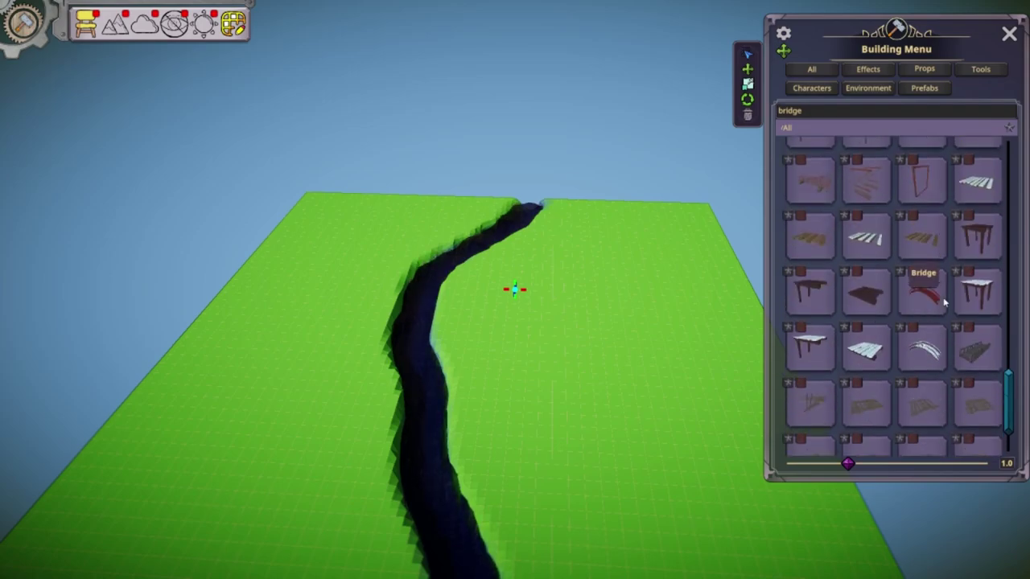
click(927, 296)
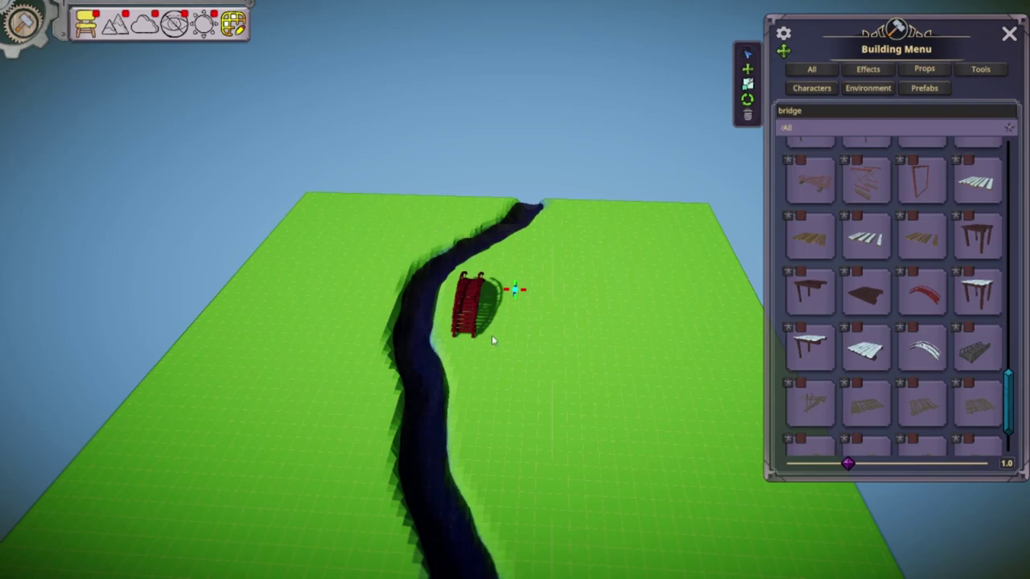
scroll(494, 341, up, 6)
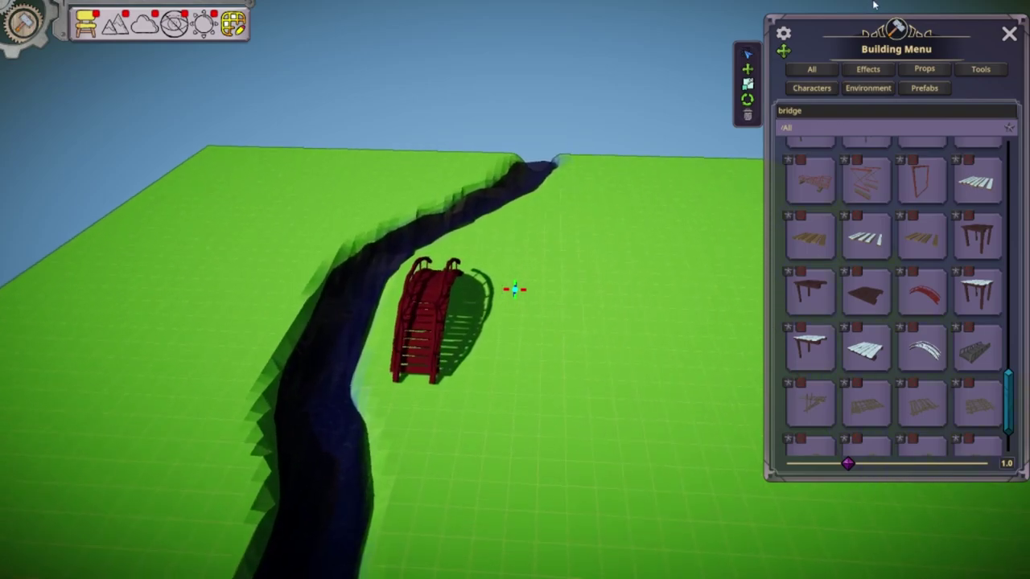
drag(769, 15, 929, 299)
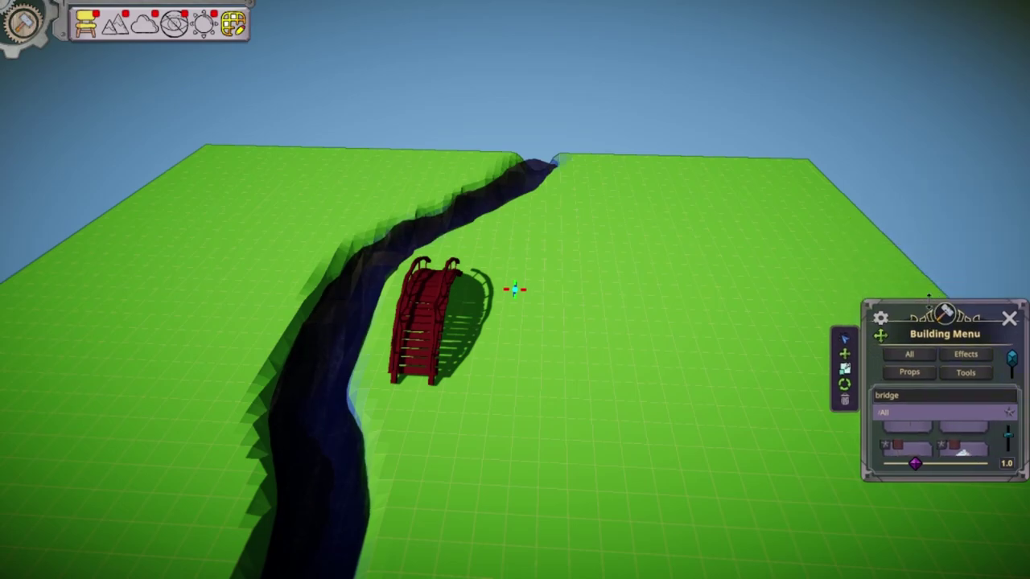
- Move the red bridge over the river to about 5.92, 0.00, -3.20 and rotate it to about 93 degrees around Y
click(424, 304)
drag(414, 324, 319, 315)
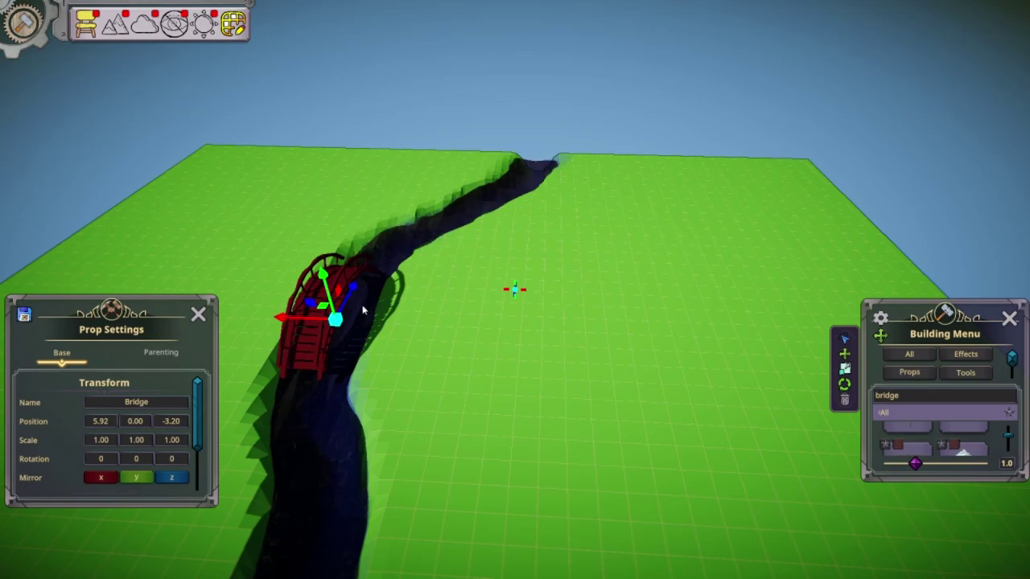
key(e)
drag(362, 344, 302, 338)
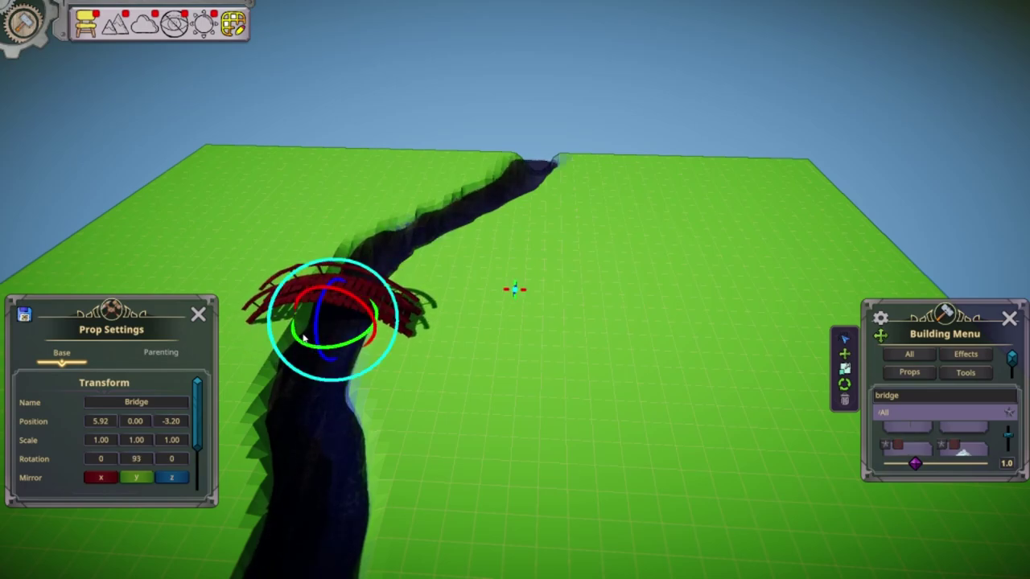
- Shift the rotated bridge slightly along the river so it spans both banks, and deselect it
key(w)
drag(327, 297, 335, 324)
right_click(397, 425)
click(364, 409)
right_drag(432, 437, 620, 409)
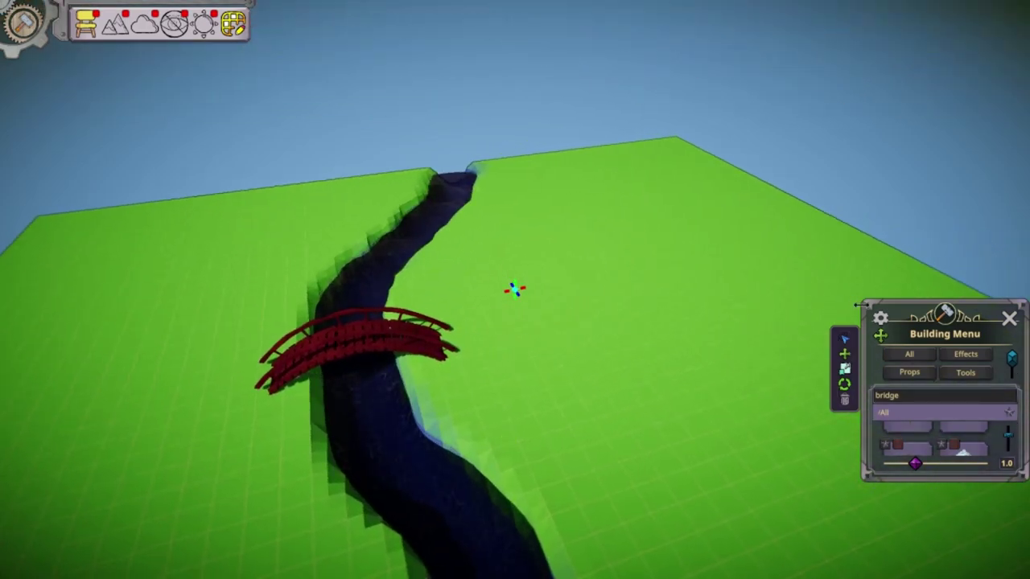
- Search the building props for "house" and place a half-timbered house with a red tiled roof on the grass across from the bridge
drag(858, 298, 752, 68)
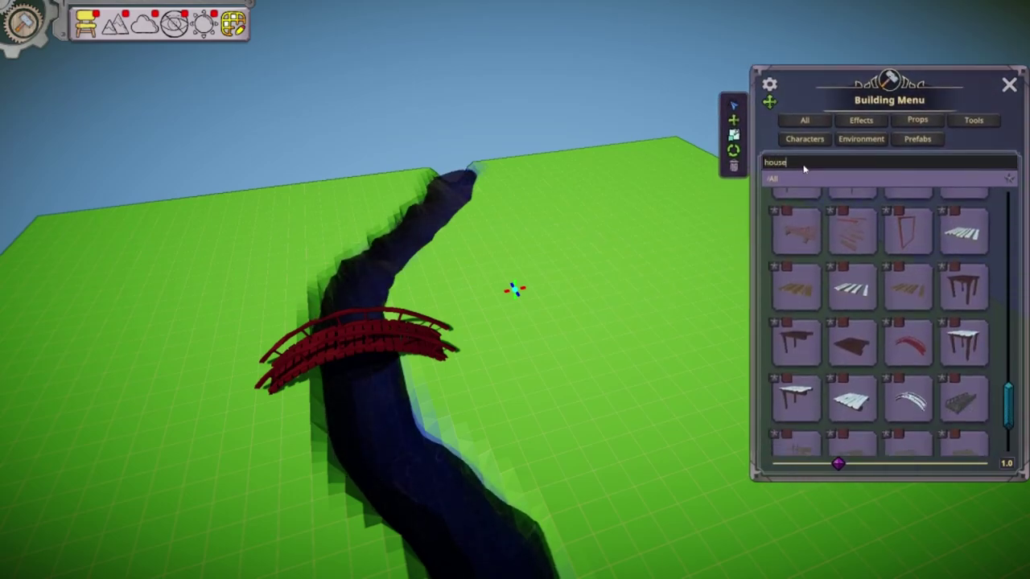
key(Return)
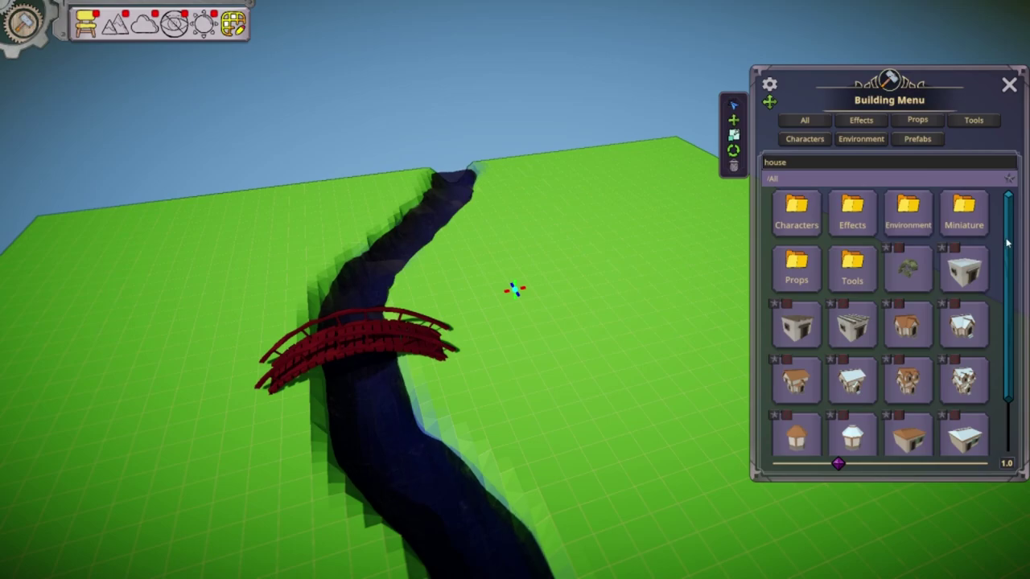
drag(1008, 233, 1009, 418)
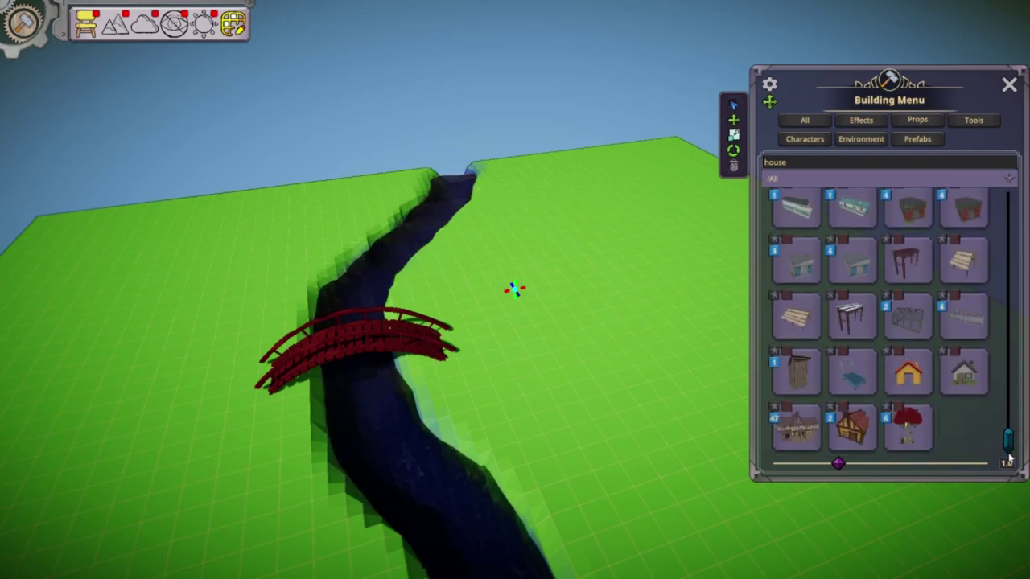
mouse_move(1013, 448)
mouse_down()
mouse_move(1022, 305)
mouse_move(1011, 316)
mouse_move(1009, 438)
mouse_up()
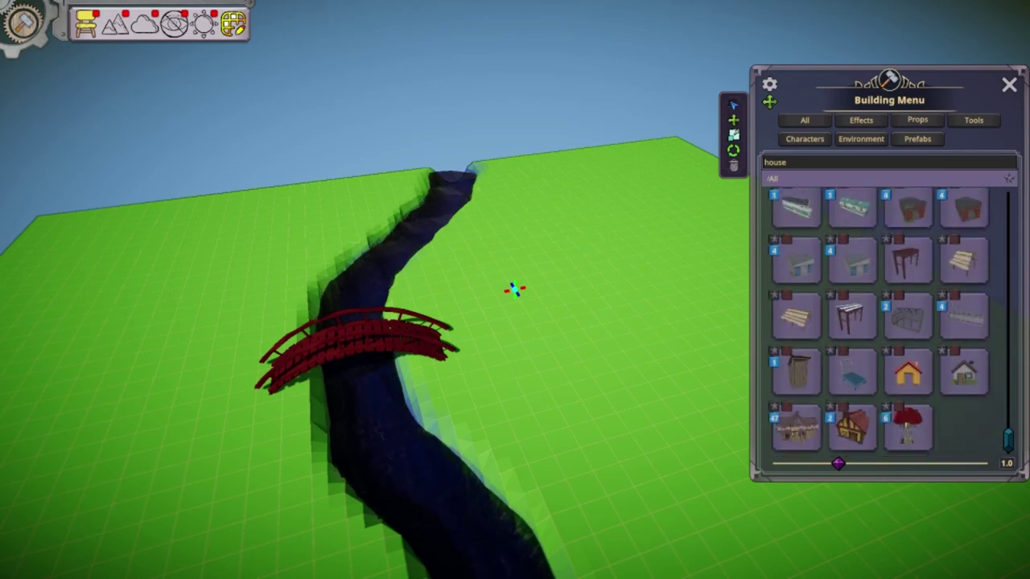
drag(1028, 457, 1028, 405)
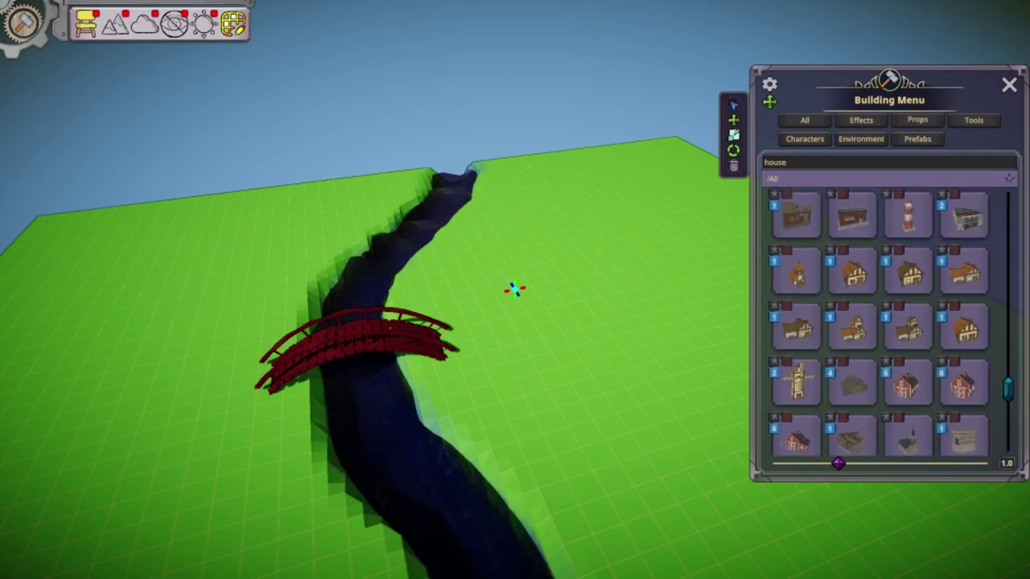
click(843, 280)
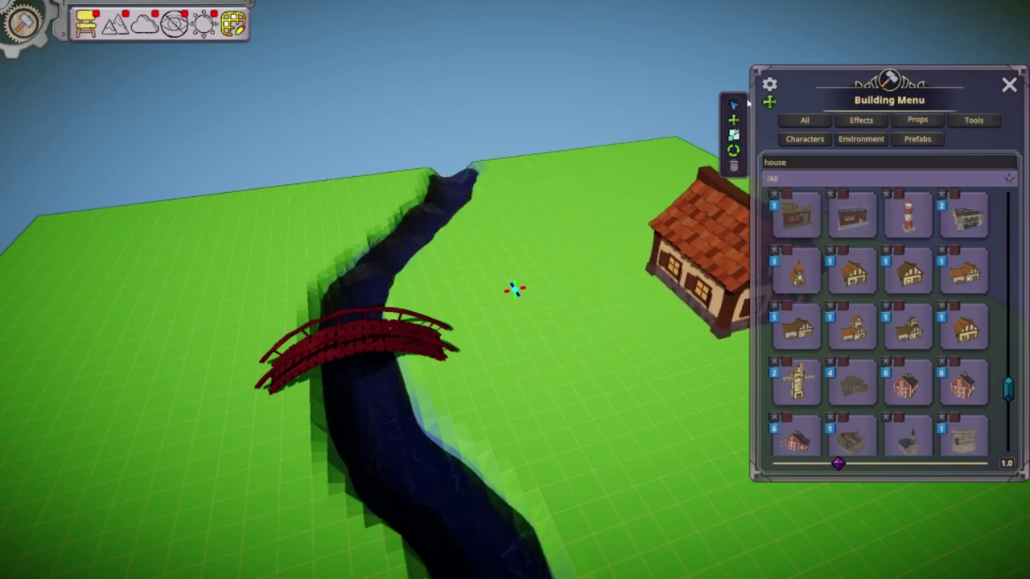
drag(745, 64, 919, 208)
- Rotate the house to about 94 degrees around its vertical Y axis
middle_drag(689, 399, 712, 388)
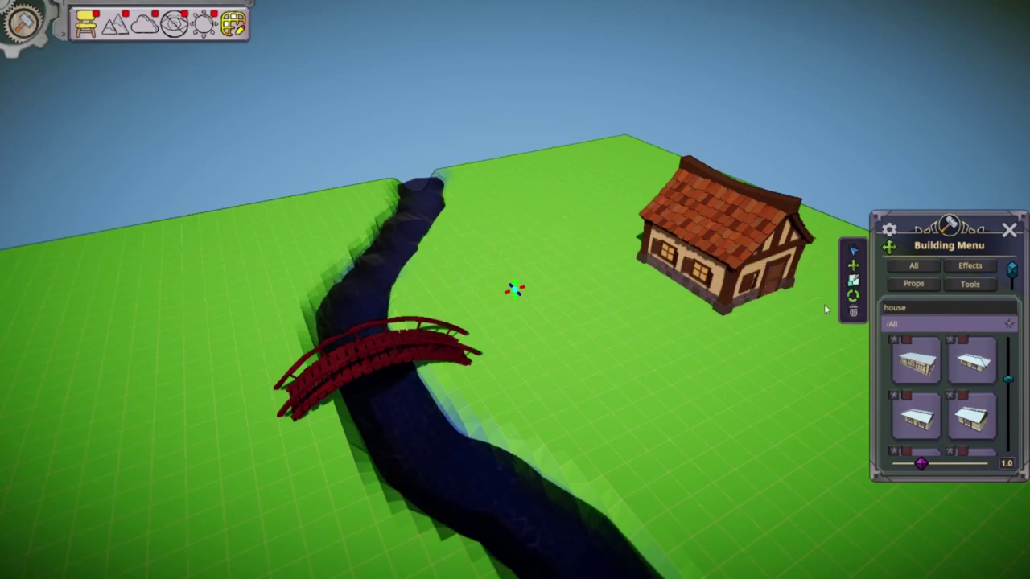
click(729, 267)
drag(718, 296, 636, 267)
middle_drag(559, 488, 763, 364)
right_drag(763, 364, 702, 427)
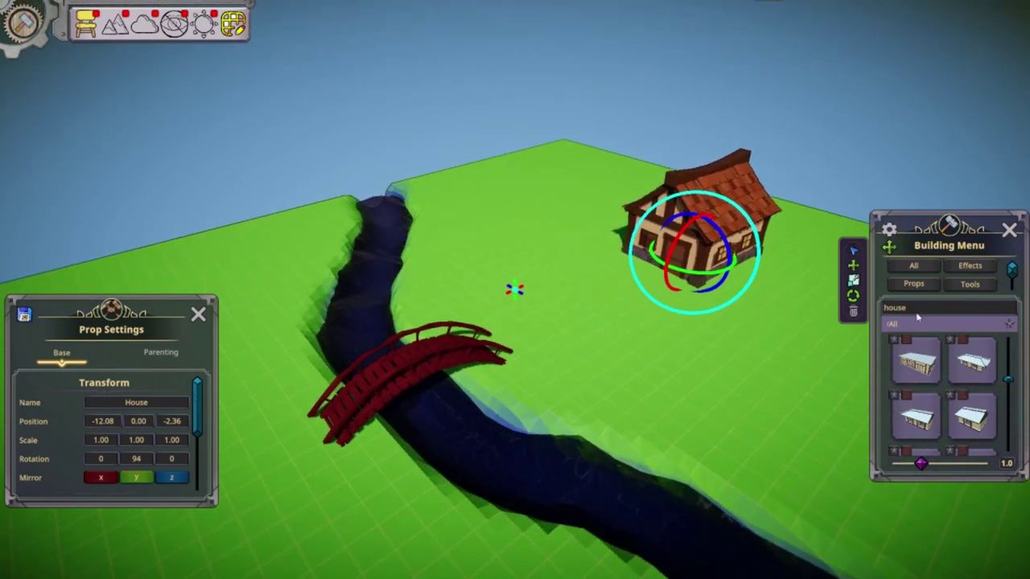
- Enlarge the Building Menu, clear the "house" search and open the Custom folder of the Characters category
drag(868, 210, 795, 79)
click(841, 179)
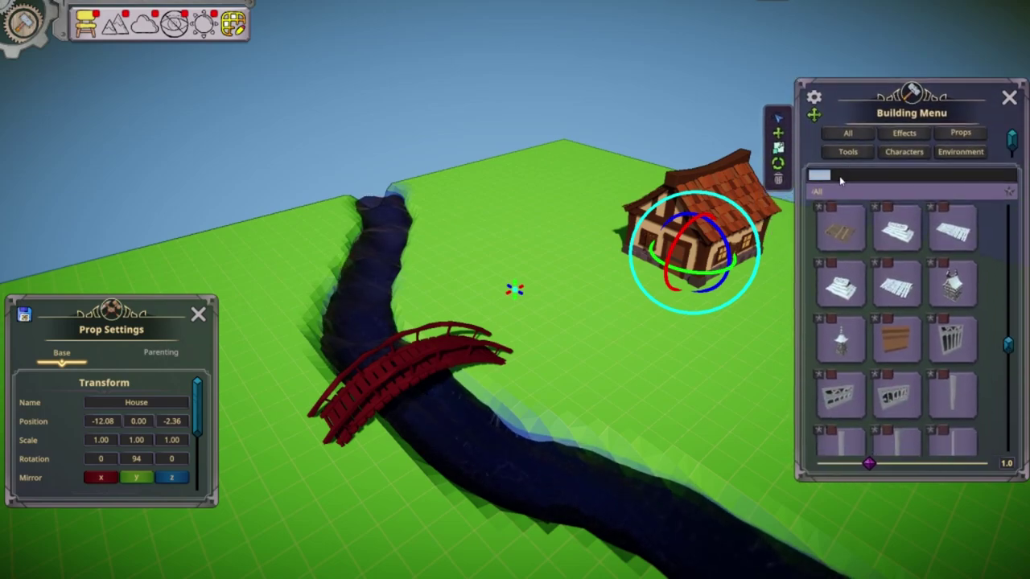
key(BackSpace)
click(895, 153)
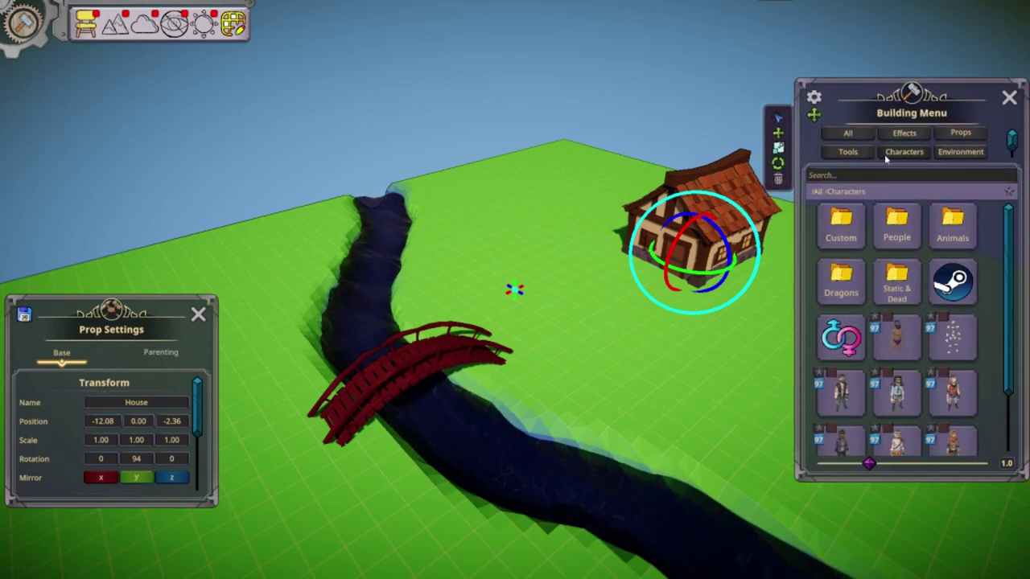
click(842, 228)
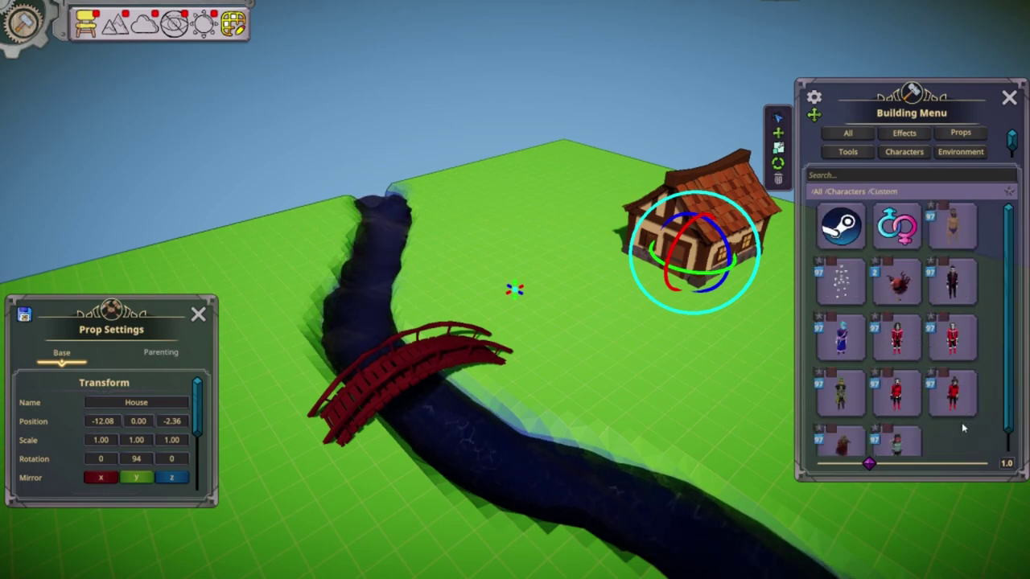
- Place the dark reddish-brown custom character in front of the house near its door and shrink the Building Menu
scroll(973, 378, down, 1)
drag(838, 432, 637, 273)
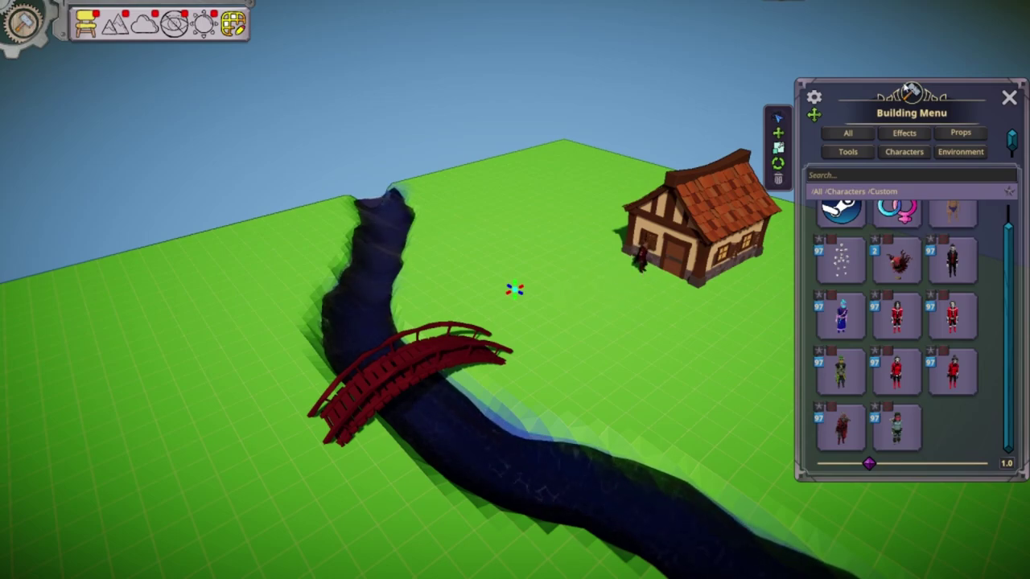
drag(792, 78, 870, 254)
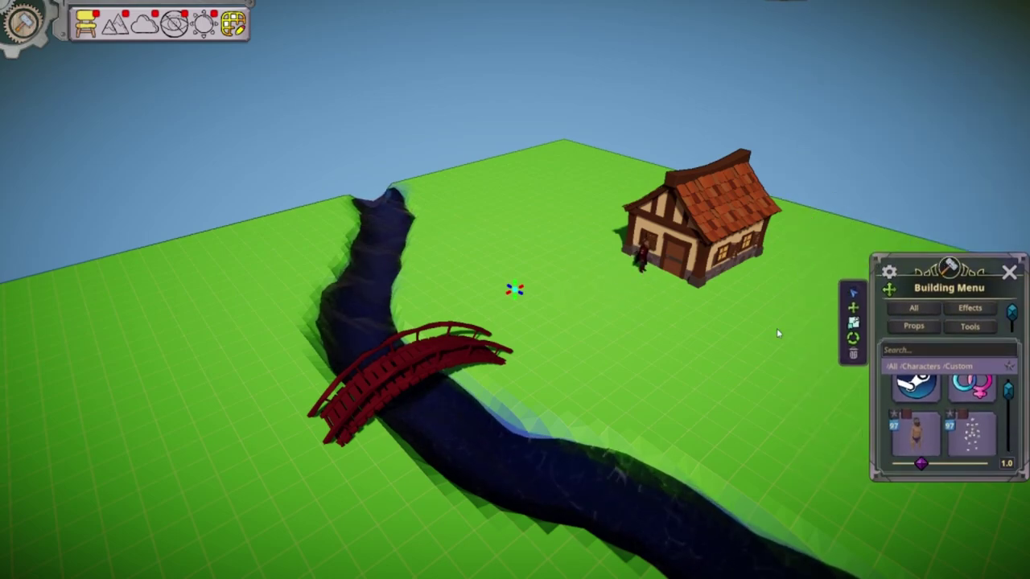
- Inspect the house and the character beside its door up close, and the whole map with river and bridge
scroll(674, 292, up, 3)
scroll(693, 288, up, 2)
middle_drag(693, 287, 735, 220)
right_drag(735, 220, 472, 251)
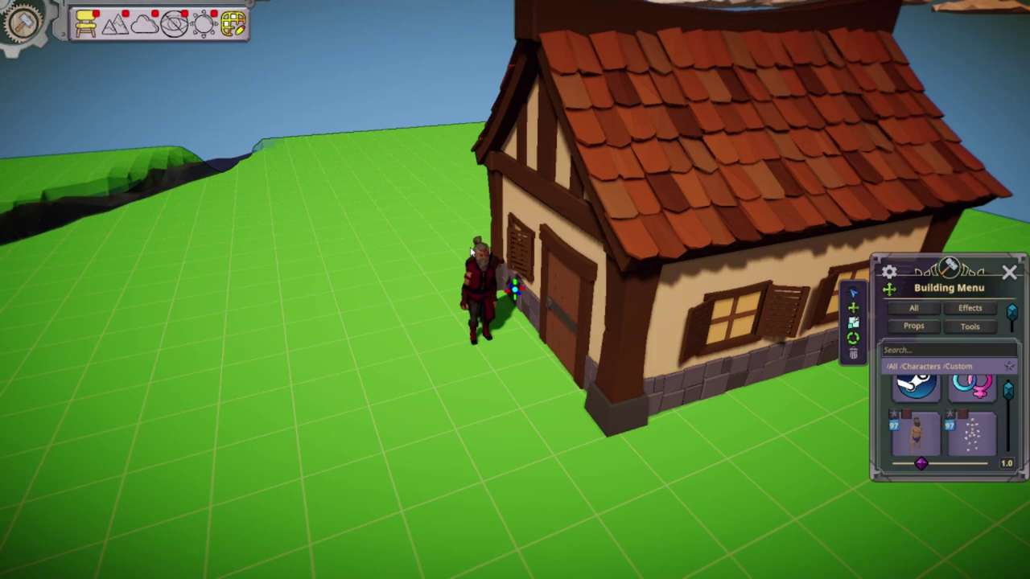
middle_drag(676, 379, 736, 288)
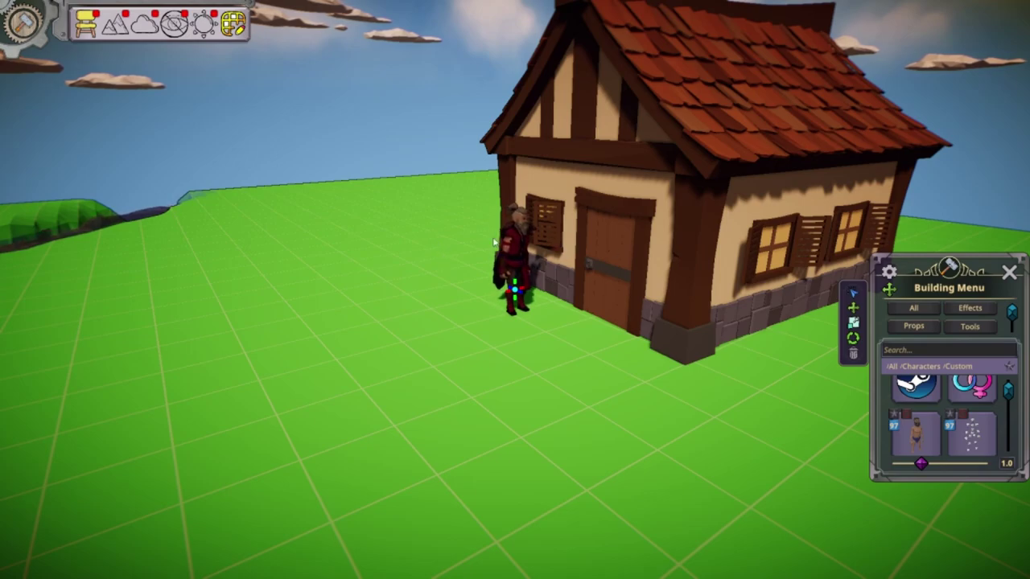
middle_drag(718, 283, 743, 287)
scroll(634, 324, down, 5)
scroll(632, 327, down, 5)
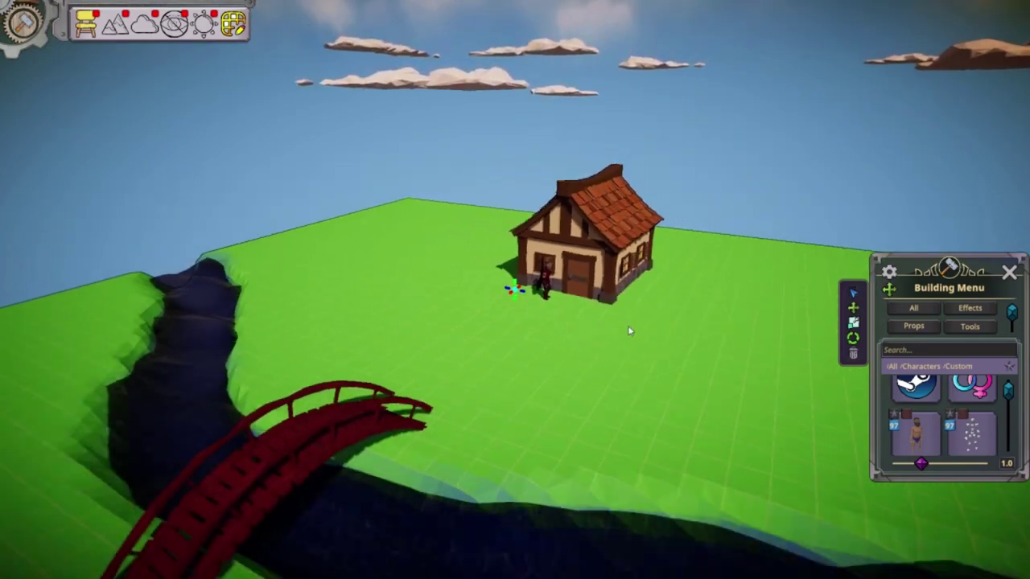
middle_drag(649, 268, 534, 298)
scroll(412, 283, down, 5)
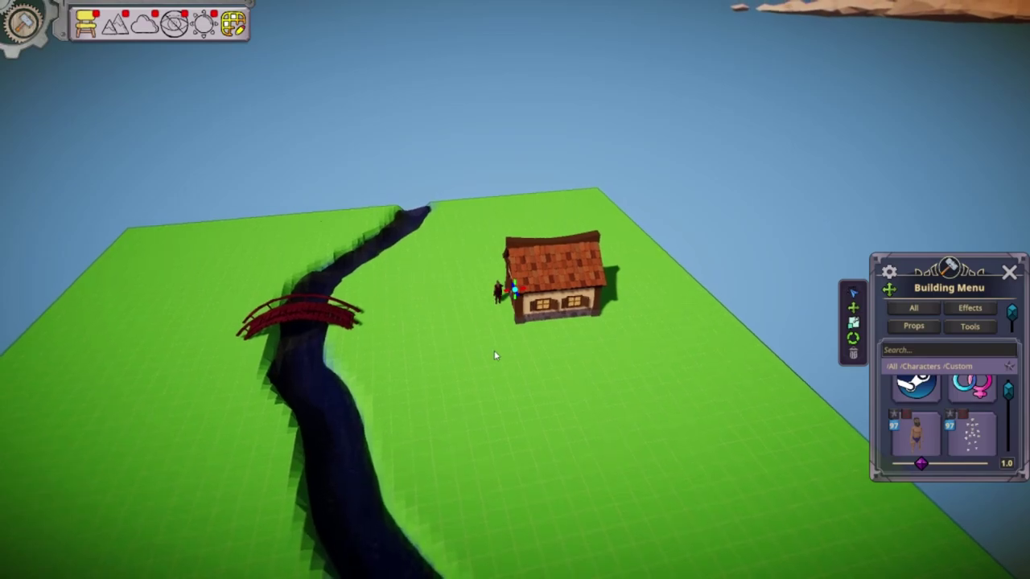
middle_drag(448, 449, 601, 416)
right_drag(690, 405, 531, 401)
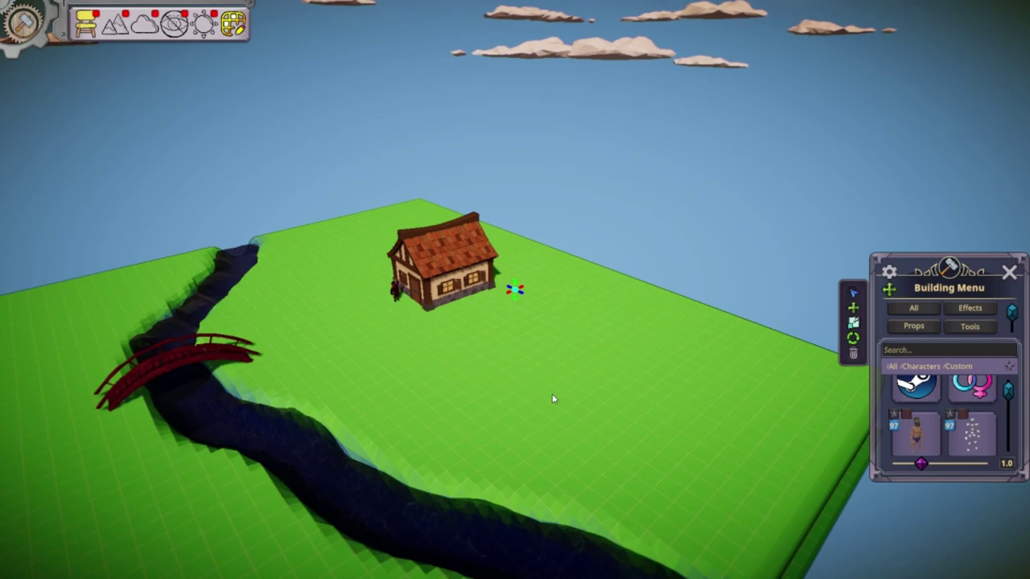
- Enlarge the Building Menu, search all categories for "fence" and browse to the wooden barrier props
click(917, 351)
text(fence)
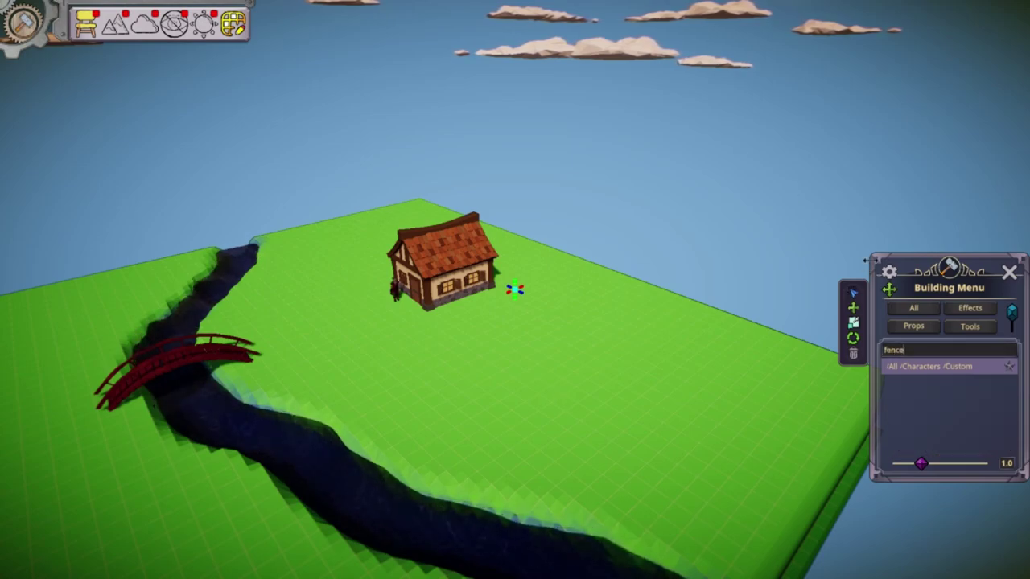
drag(871, 255, 774, 39)
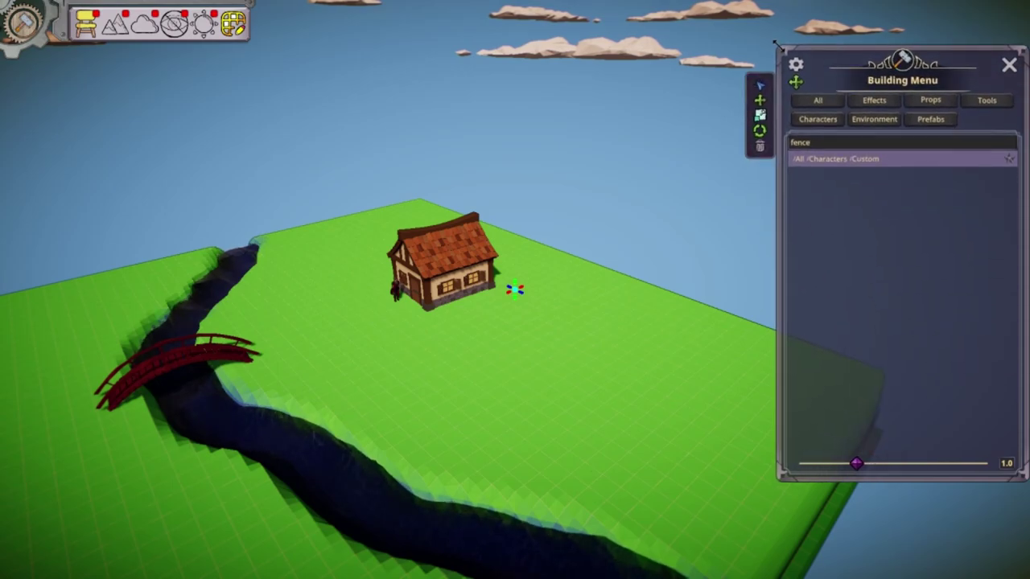
click(799, 160)
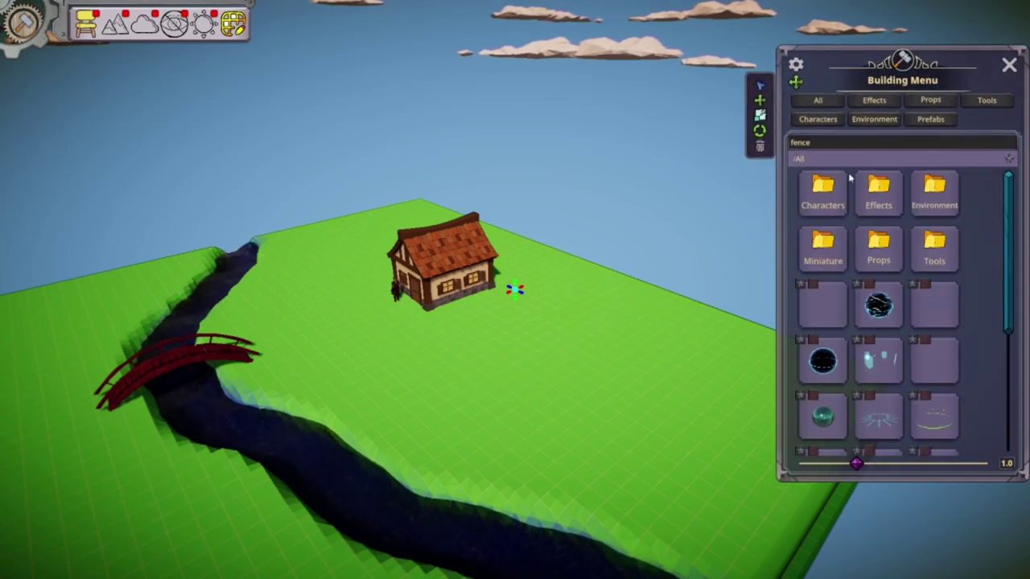
drag(1015, 249, 1012, 400)
scroll(890, 328, up, 1)
scroll(889, 325, up, 5)
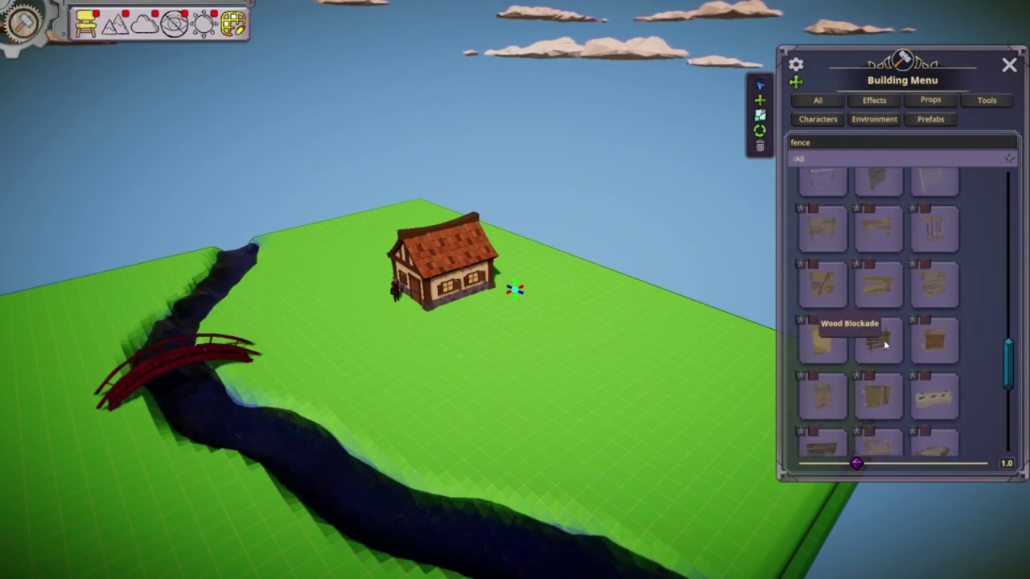
- Preview the Wood Blockade and the two-rail Fence prop on the grass near the house without placing them
click(884, 345)
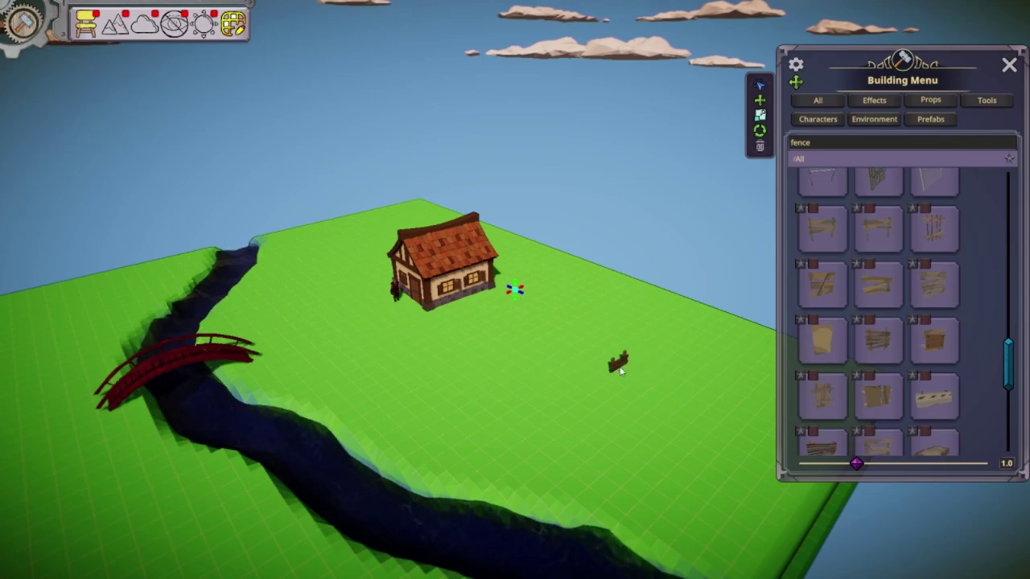
scroll(956, 289, up, 3)
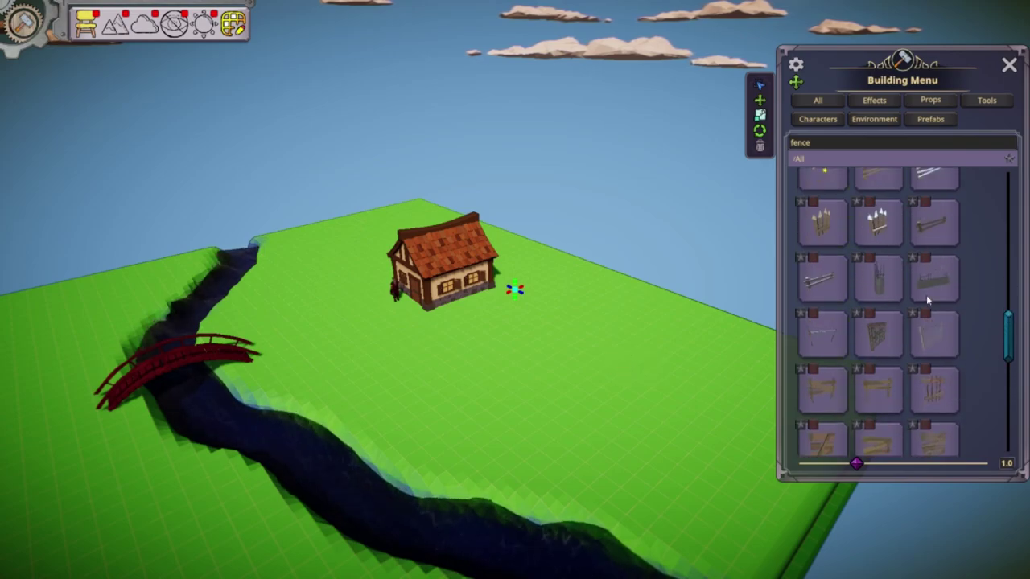
click(940, 274)
key(w)
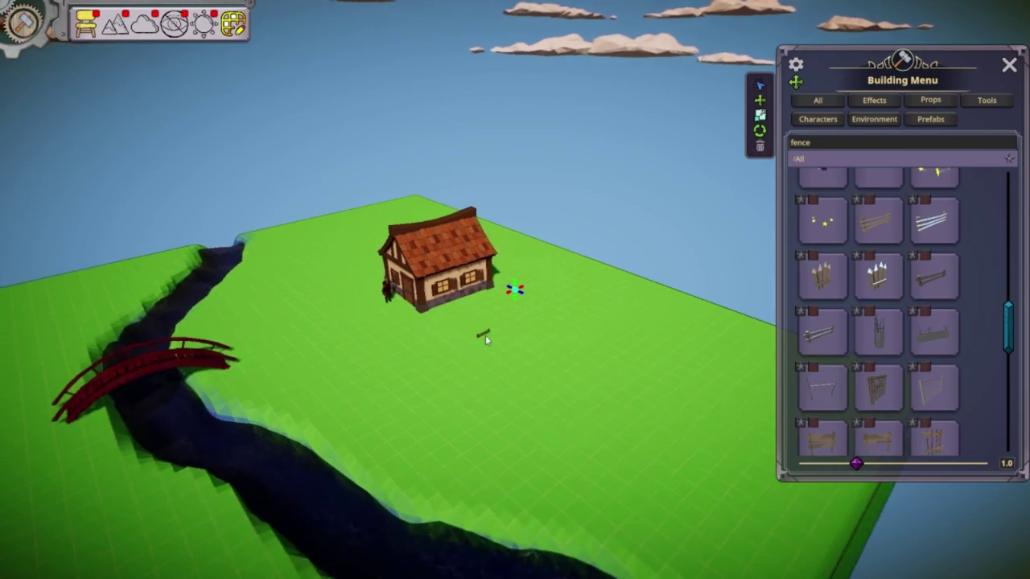
scroll(479, 354, up, 5)
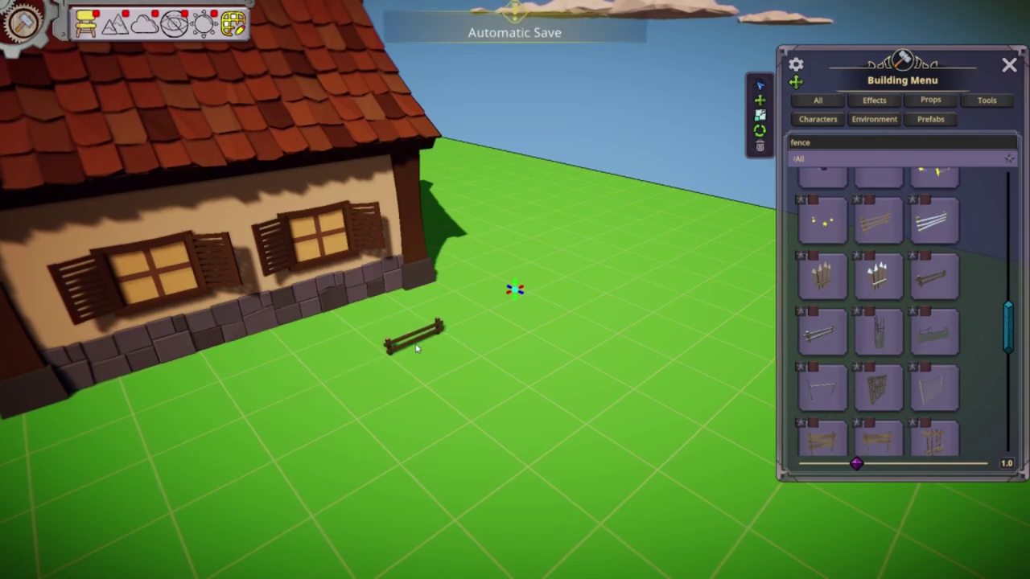
right_click(417, 349)
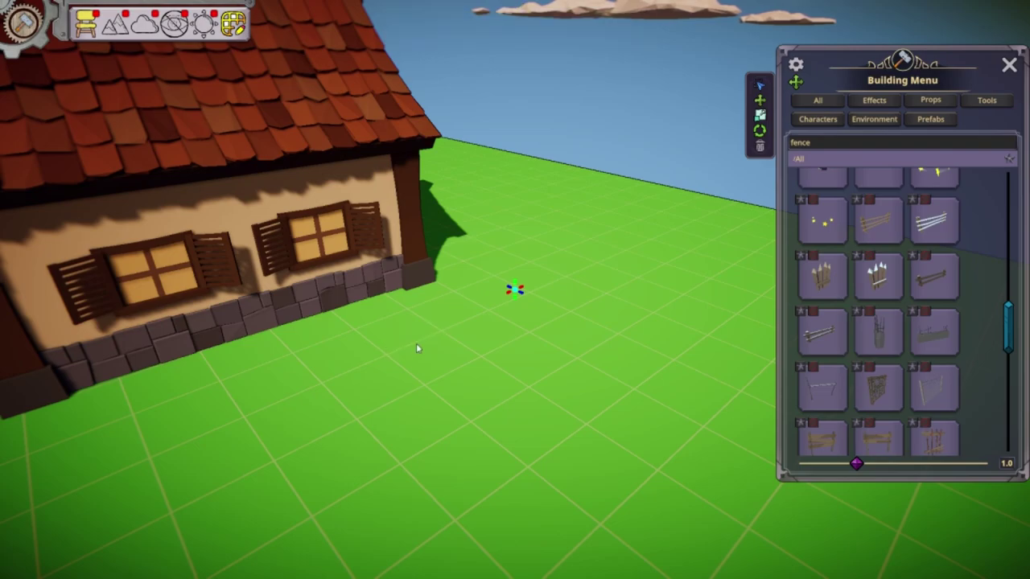
- Enable a uniform spawn scale of 1.50 in the build settings and preview two wooden fence props beside the house
click(796, 64)
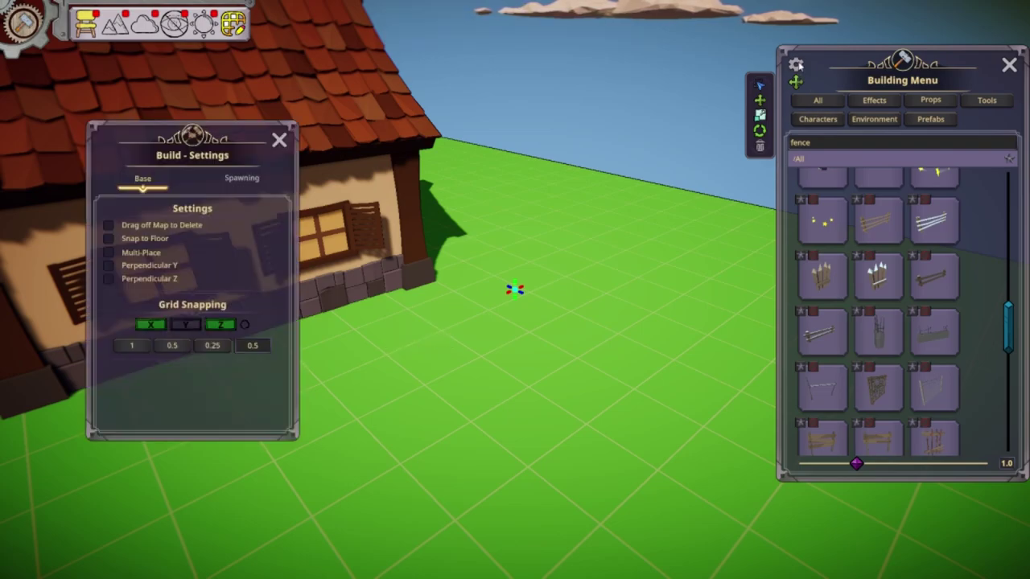
click(241, 178)
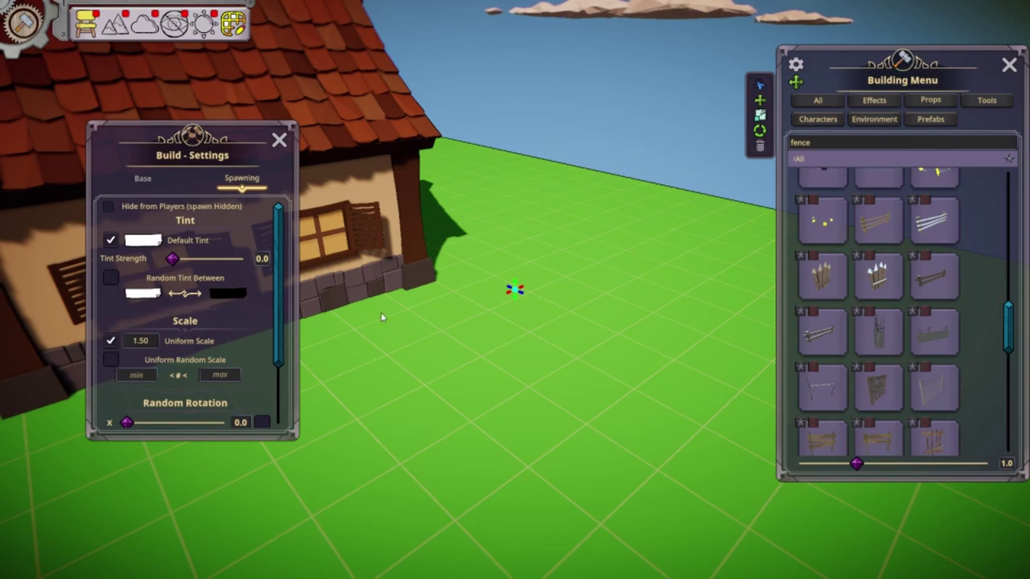
drag(933, 280, 429, 341)
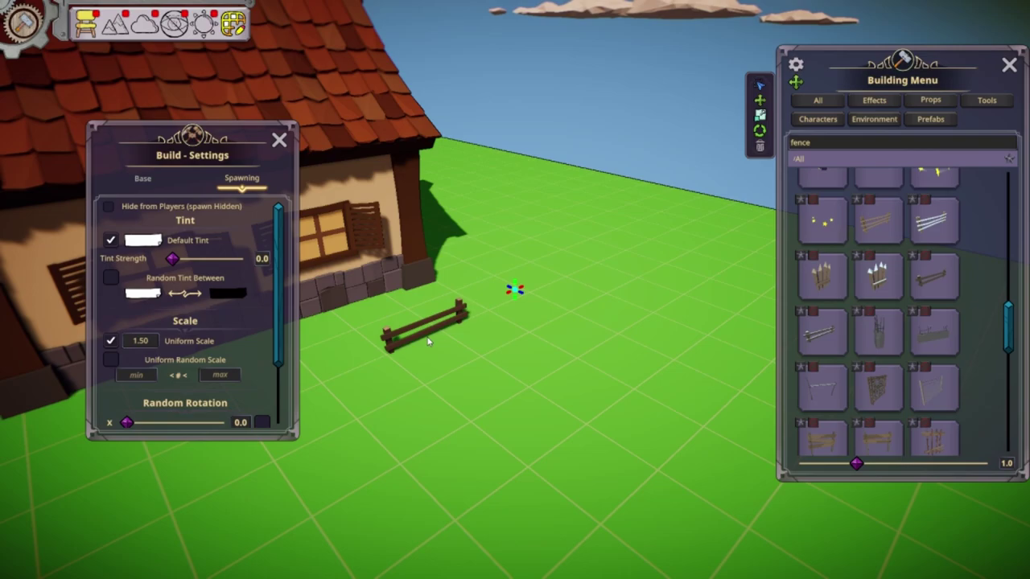
right_click(431, 341)
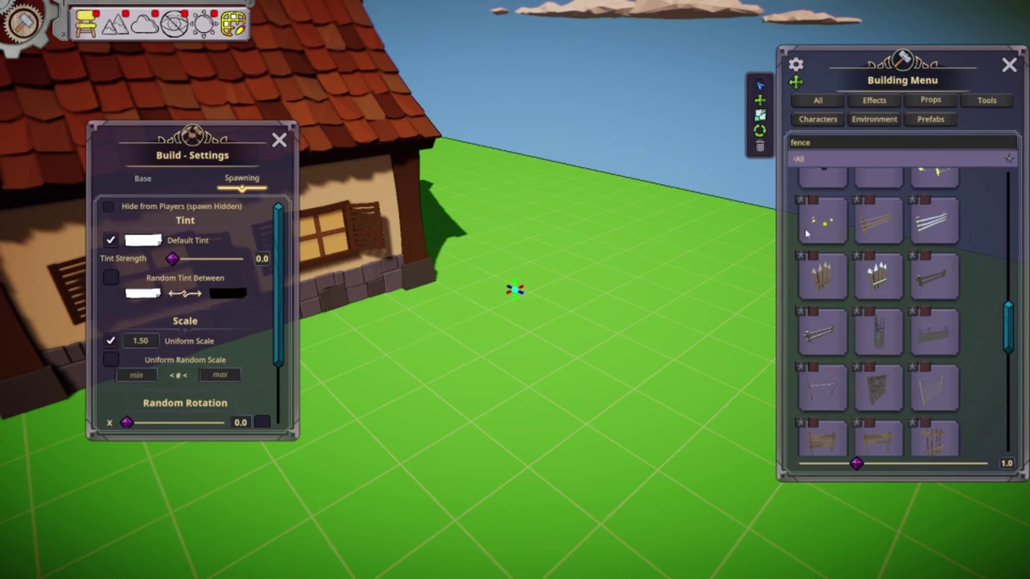
click(883, 227)
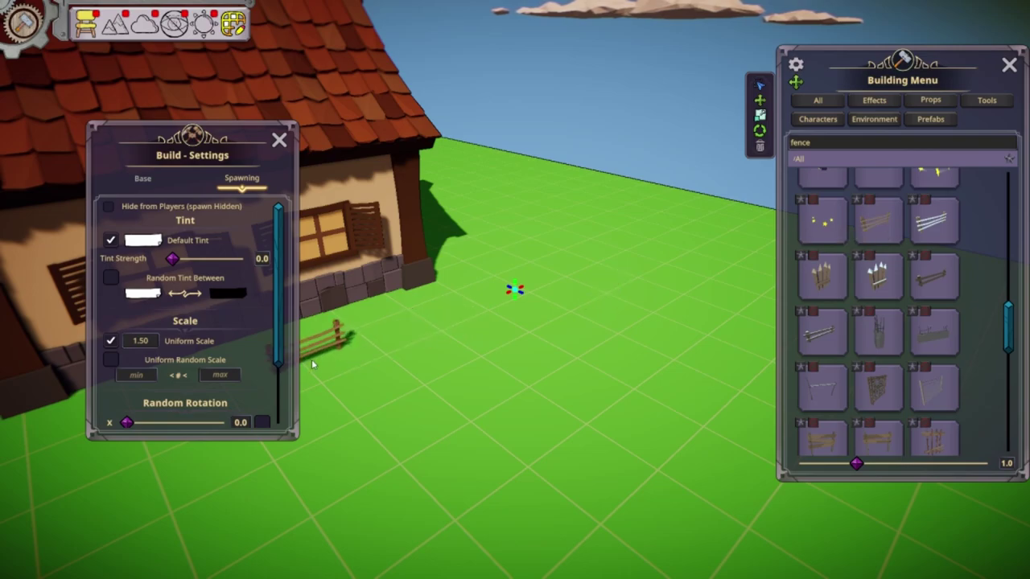
right_click(424, 338)
- Set the uniform spawn scale to 2 and turn on Snap to Floor, Multi-Place and grid snapping
click(155, 341)
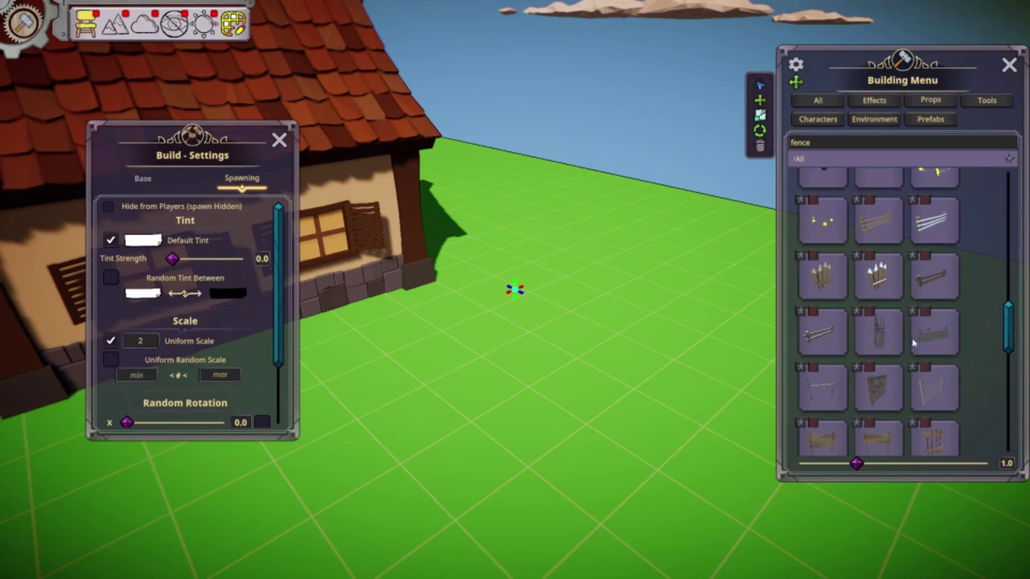
click(935, 281)
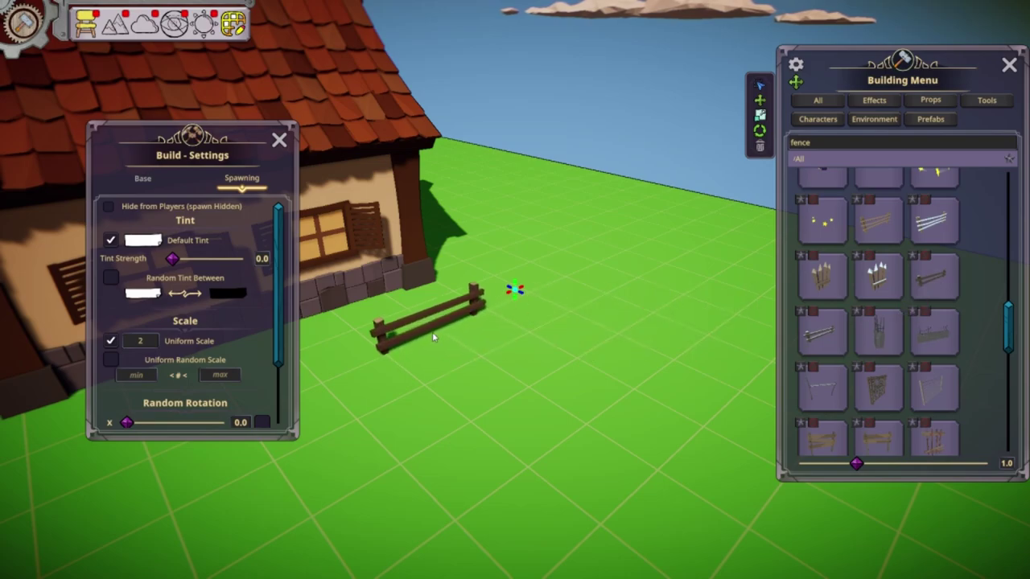
right_click(443, 334)
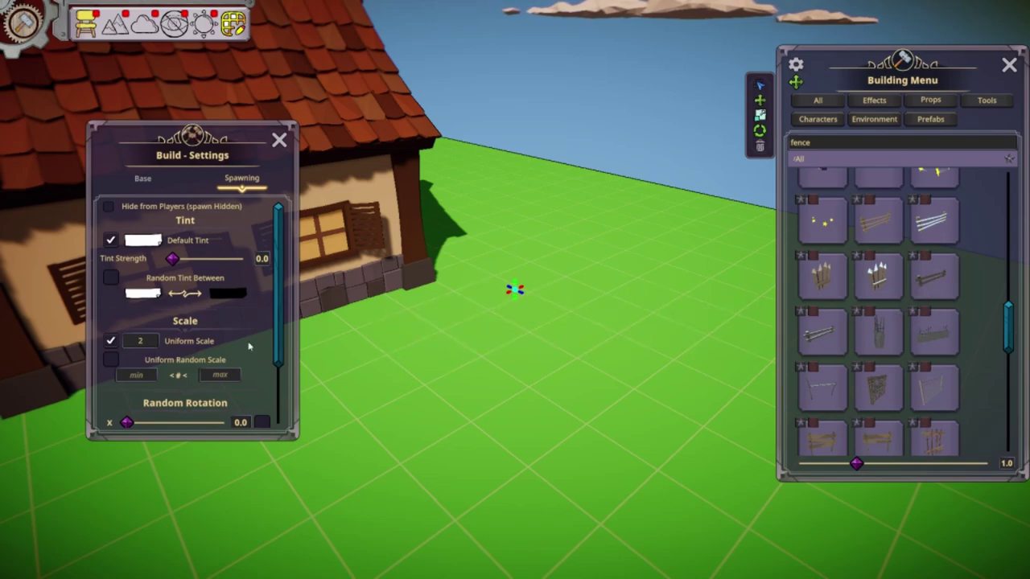
click(142, 179)
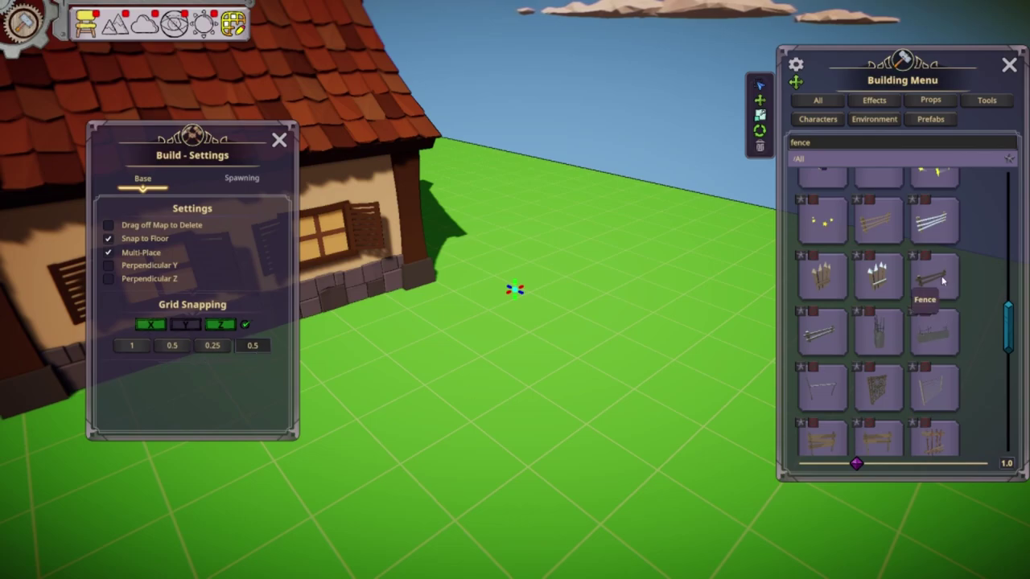
- Place a straight row of Fence props from the house to the map edge
drag(943, 280, 672, 239)
right_click(672, 243)
middle_drag(672, 243, 415, 356)
drag(933, 276, 484, 269)
click(536, 287)
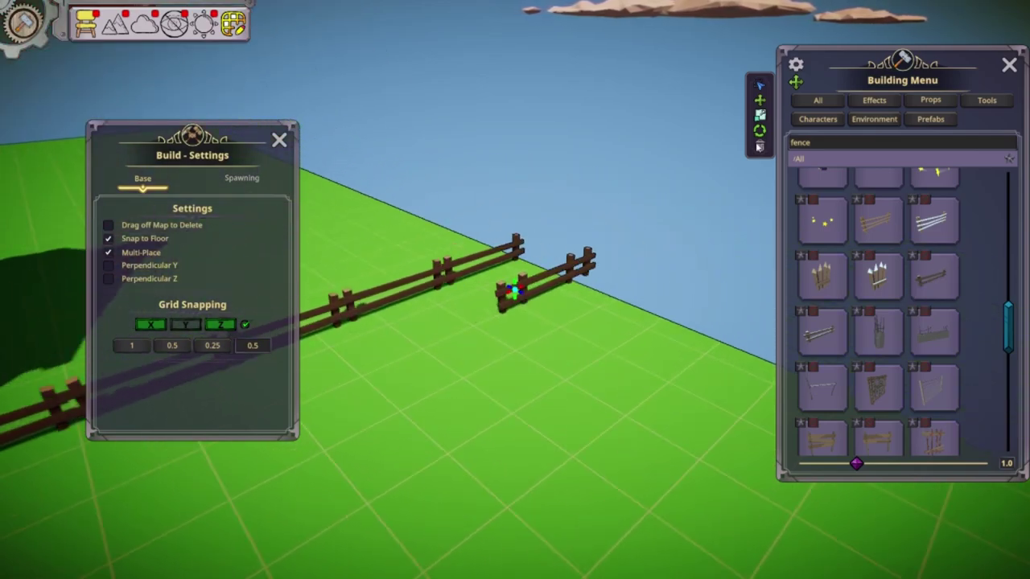
- Rotate the extra fence piece to 90 degrees around the Y axis and join it to the row's end as a corner
click(537, 322)
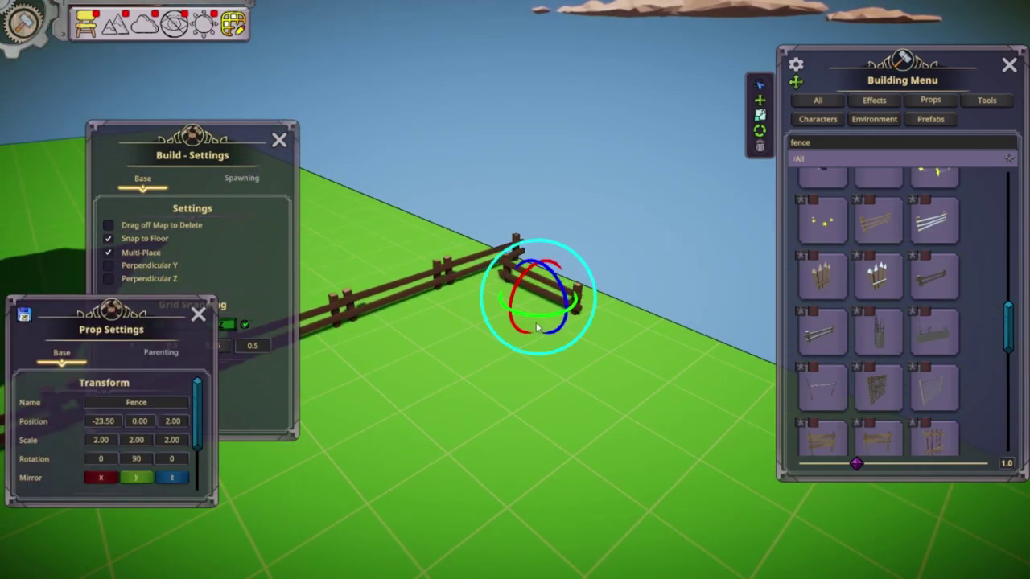
middle_drag(538, 327, 512, 354)
key(w)
drag(507, 339, 558, 342)
middle_drag(558, 341, 547, 291)
drag(546, 291, 529, 277)
- Review the Spawning and Base options of the build settings and close the settings window
click(925, 280)
right_click(580, 350)
click(230, 185)
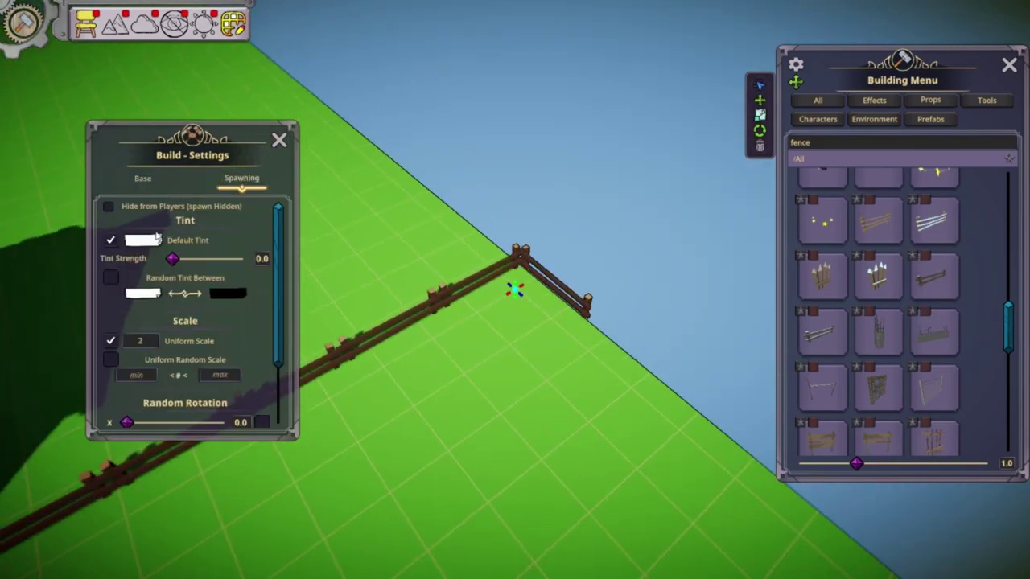
scroll(176, 340, down, 3)
scroll(178, 341, up, 3)
click(279, 140)
click(794, 66)
click(140, 180)
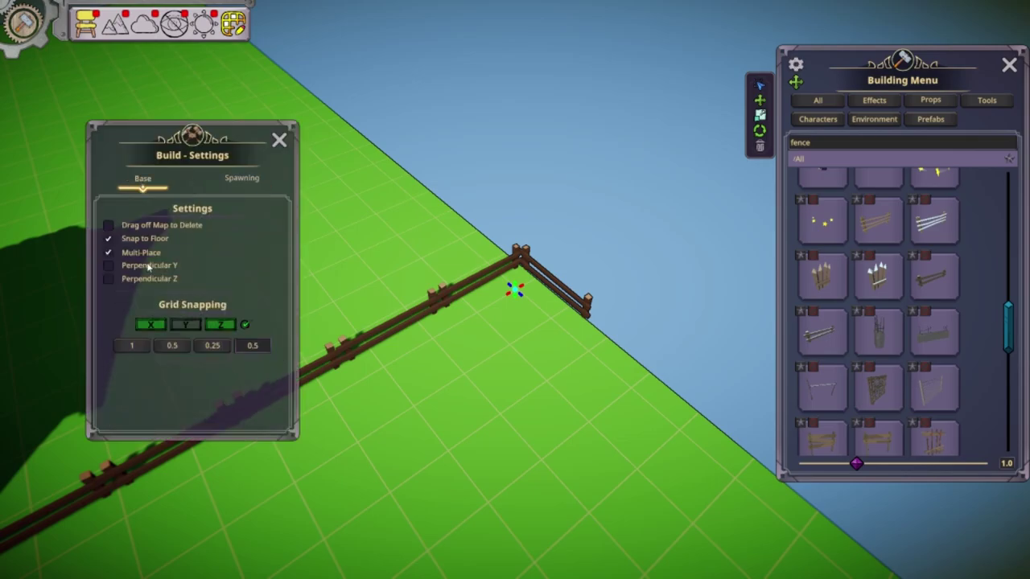
click(278, 140)
- Place several more Fence pieces parallel to each other on the grass near the corner at the map edge
click(570, 291)
click(701, 431)
middle_drag(703, 441, 658, 356)
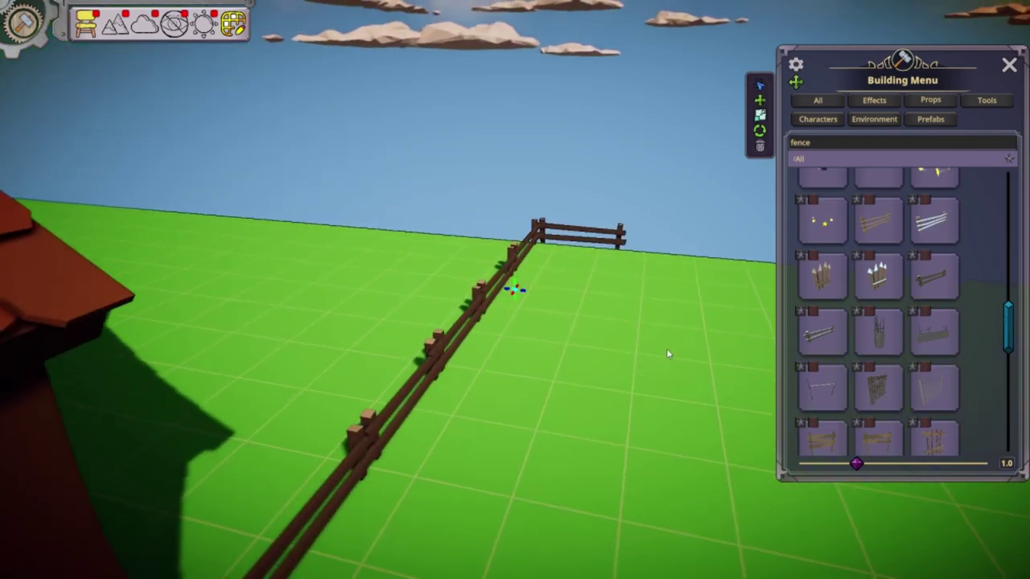
key(d)
click(933, 276)
click(420, 354)
click(498, 357)
click(565, 366)
click(637, 378)
- Rotate one of the spare fence pieces to about 269 degrees around Y and move it along the map edge beside the corner piece
click(412, 346)
click(759, 131)
drag(435, 370, 516, 342)
middle_drag(515, 346, 512, 423)
drag(504, 444, 510, 422)
key(w)
click(476, 498)
click(481, 460)
drag(472, 508, 475, 450)
drag(519, 419, 550, 420)
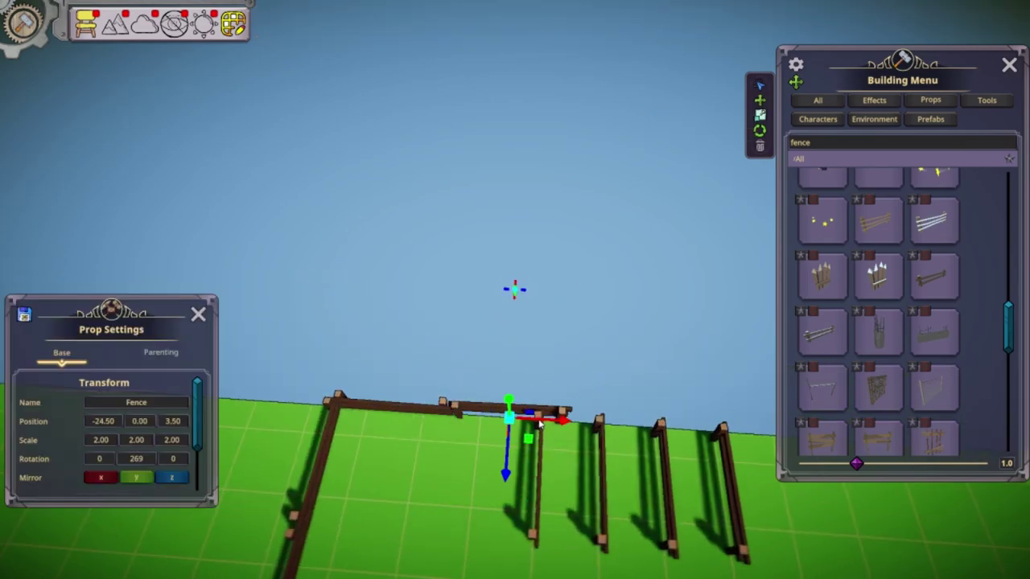
- Adjust the moved fence piece's Y rotation to 271 degrees and deselect it
middle_drag(594, 467, 597, 484)
key(e)
drag(542, 453, 543, 454)
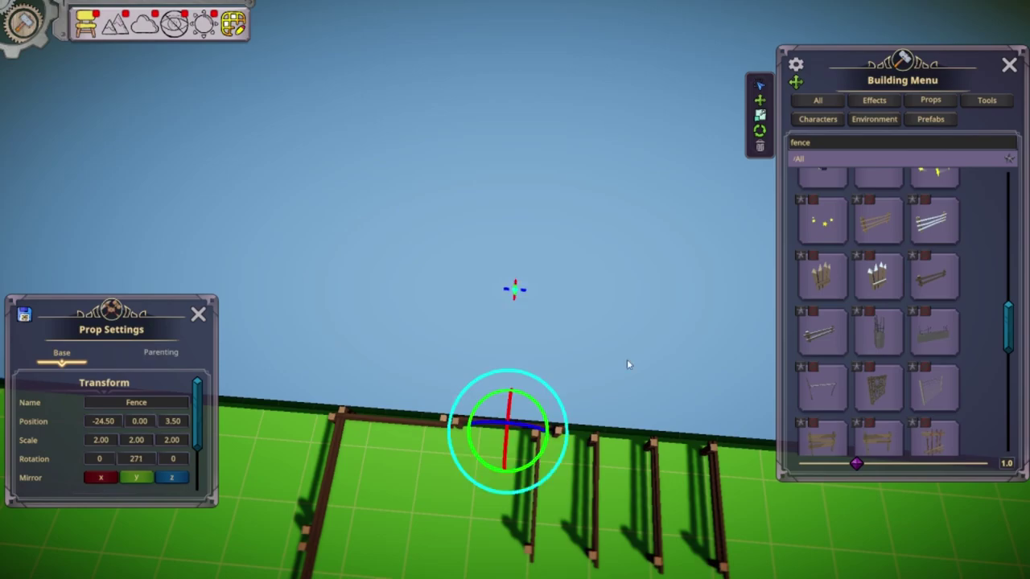
click(627, 359)
- Turn the next spare fence piece parallel to the map edge and line it up with the edge row
middle_drag(627, 358, 640, 269)
click(762, 104)
click(461, 383)
drag(449, 399, 373, 524)
click(529, 392)
drag(521, 412, 476, 511)
click(609, 394)
key(e)
drag(607, 433, 524, 422)
key(w)
drag(607, 402, 576, 357)
middle_drag(591, 354, 575, 370)
- Rotate the third spare fence piece to match and attach it to the open end of the edge row
click(517, 380)
key(e)
drag(531, 412, 454, 407)
key(w)
drag(502, 372, 564, 359)
click(491, 450)
- Move the two remaining spare fence pieces across the grass toward the open end of the edge row
click(306, 406)
drag(303, 409, 726, 552)
click(259, 405)
drag(222, 412, 597, 555)
- Rotate one remaining fence piece to 90 degrees around Y and slide it against the end of the edge row
middle_drag(772, 490, 708, 402)
drag(493, 420, 569, 320)
drag(527, 301, 589, 315)
key(e)
drag(644, 347, 549, 333)
key(w)
drag(648, 306, 652, 291)
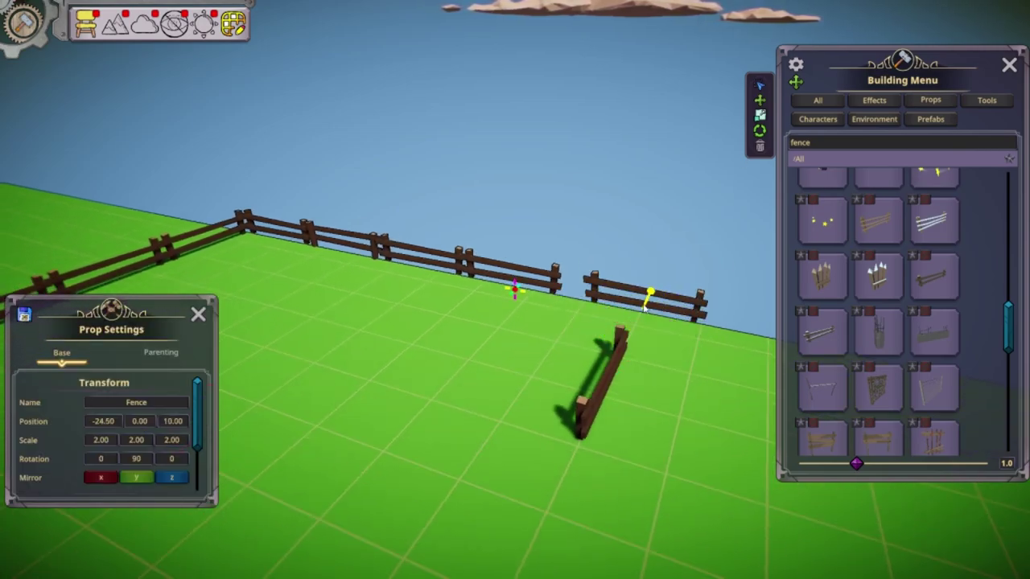
drag(589, 301, 565, 297)
- Rotate the last spare fence piece to 270 degrees around Y and place it at the row's end at -24.50, 0.00, 11.50
click(607, 400)
drag(554, 385, 661, 408)
middle_drag(694, 415, 440, 281)
drag(439, 378, 630, 317)
key(e)
key(w)
drag(501, 336, 513, 312)
drag(581, 294, 561, 291)
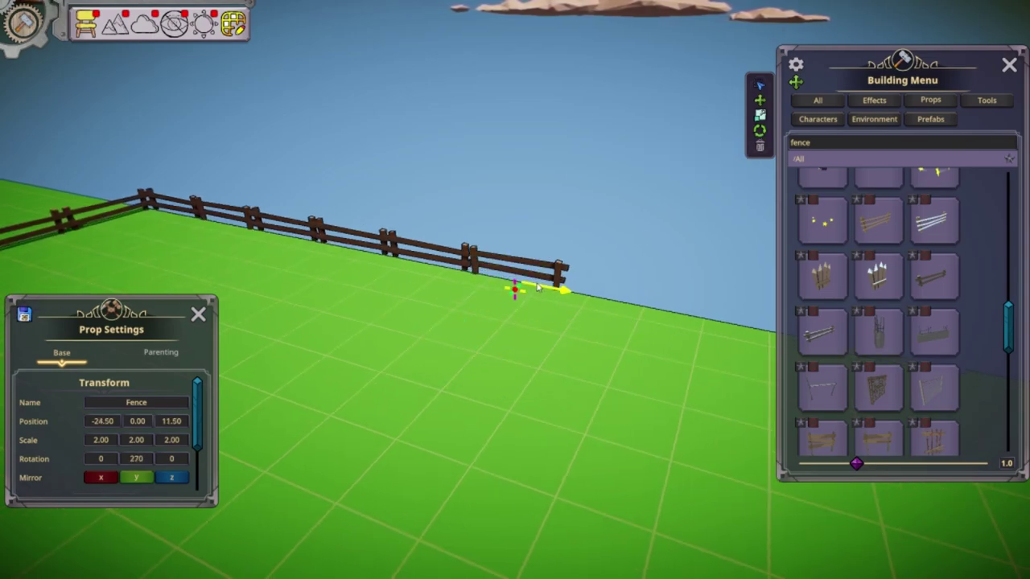
- Place a row of Fence pieces from the edge row's far end back across the grass as the yard's third side
key(ctrl+v)
click(553, 321)
click(503, 376)
middle_drag(425, 492, 606, 280)
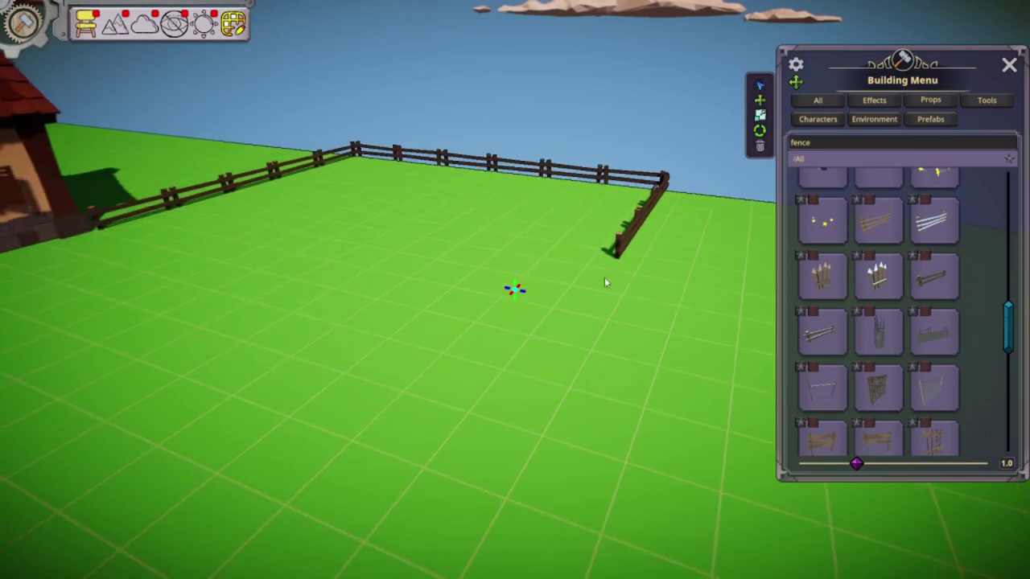
drag(613, 275, 579, 326)
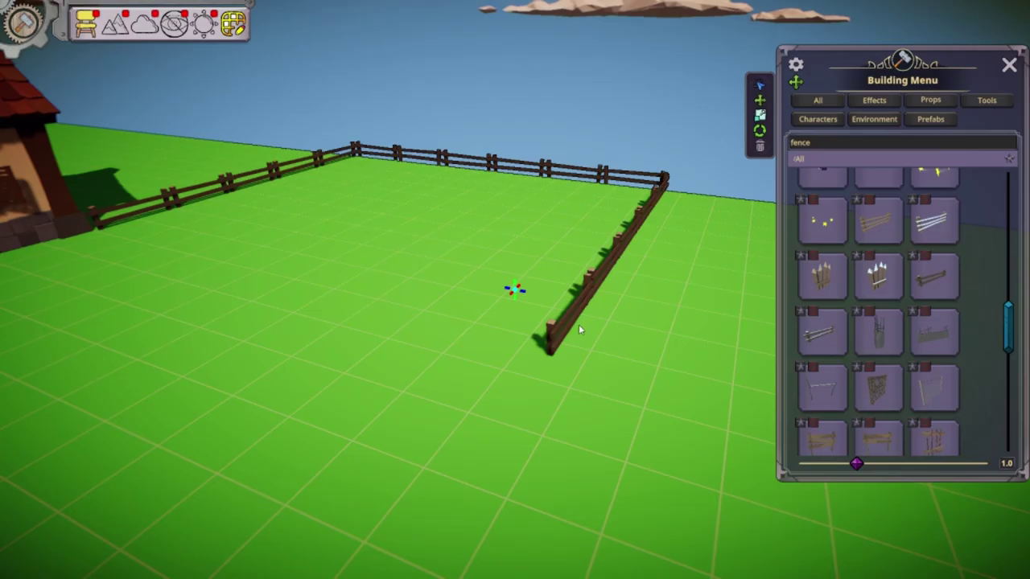
click(570, 335)
key(Escape)
- Inspect the three-sided fenced yard beside the house from several angles
middle_drag(483, 430, 697, 429)
right_drag(519, 294, 642, 426)
middle_drag(489, 172, 565, 300)
right_drag(566, 300, 346, 176)
right_drag(430, 247, 578, 210)
middle_drag(288, 303, 485, 273)
right_drag(484, 274, 420, 223)
right_drag(560, 222, 488, 319)
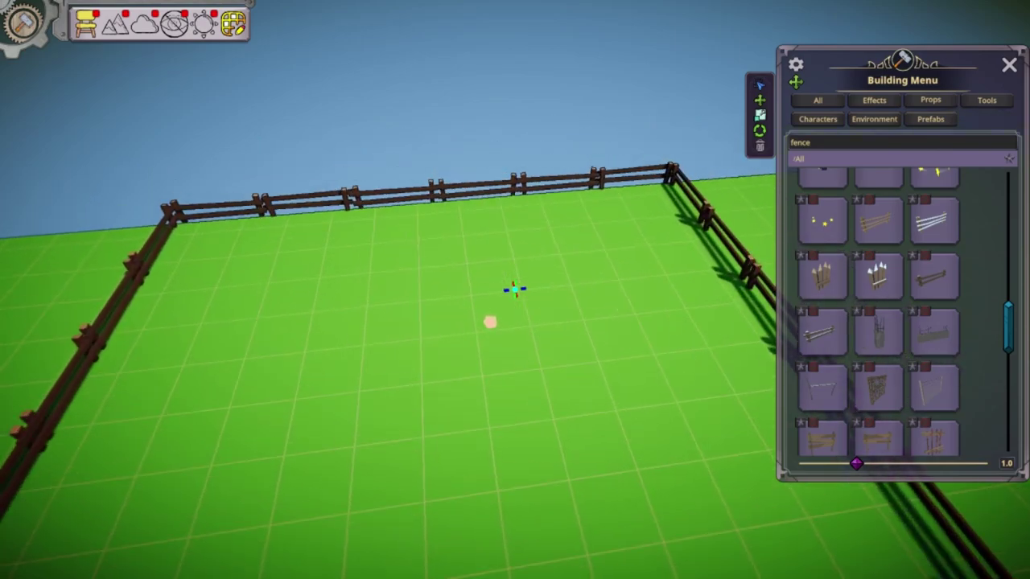
- Search the building assets for "corn" and enable a random spawn rotation of 180 around Y
click(830, 144)
text(corn)
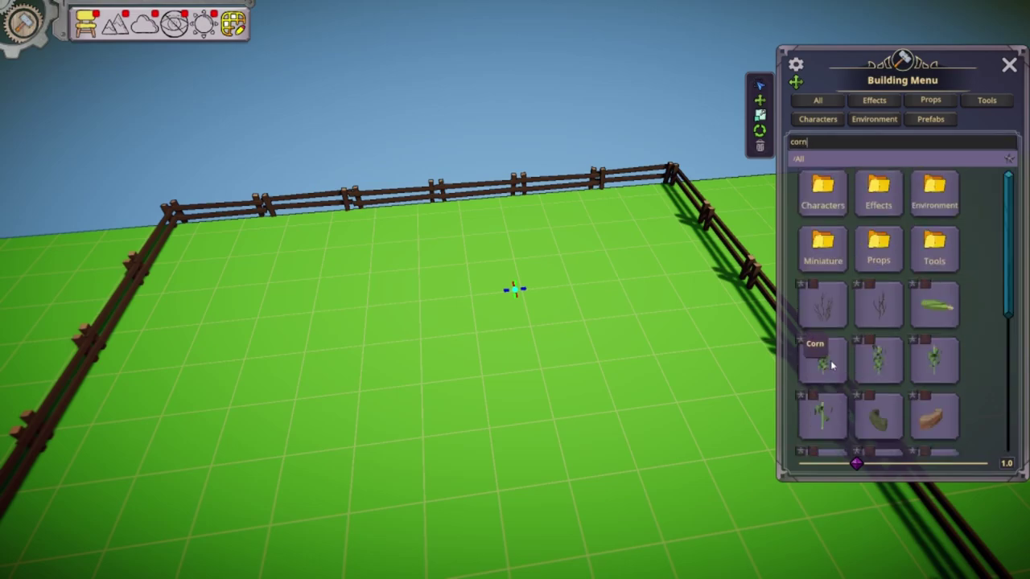
click(795, 65)
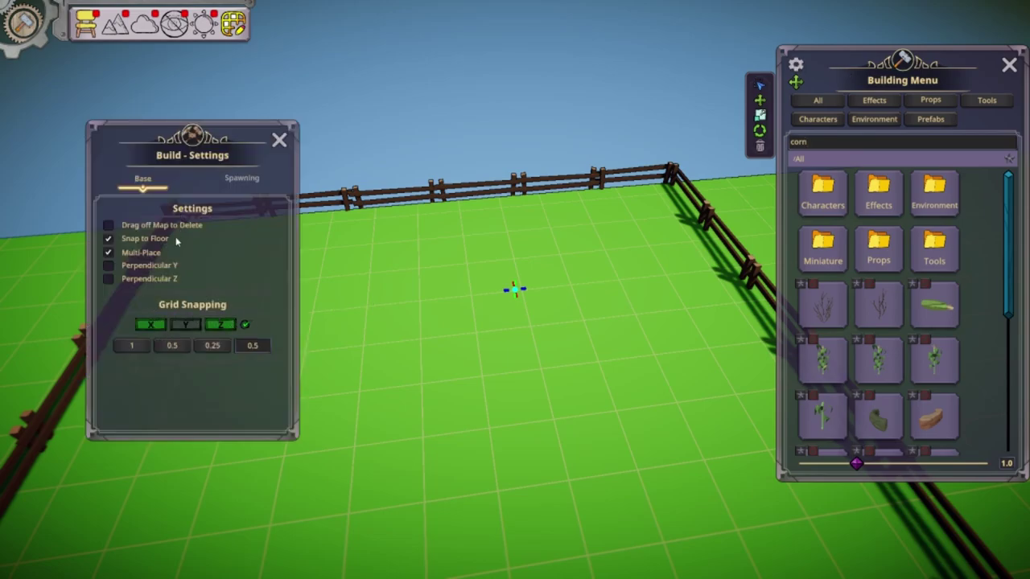
click(238, 182)
scroll(182, 320, down, 2)
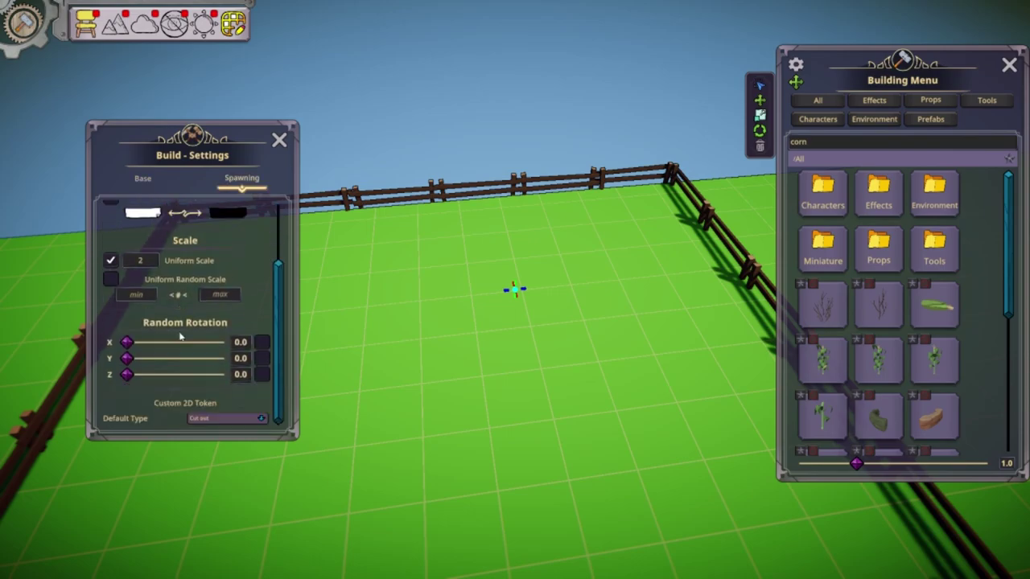
drag(126, 357, 264, 364)
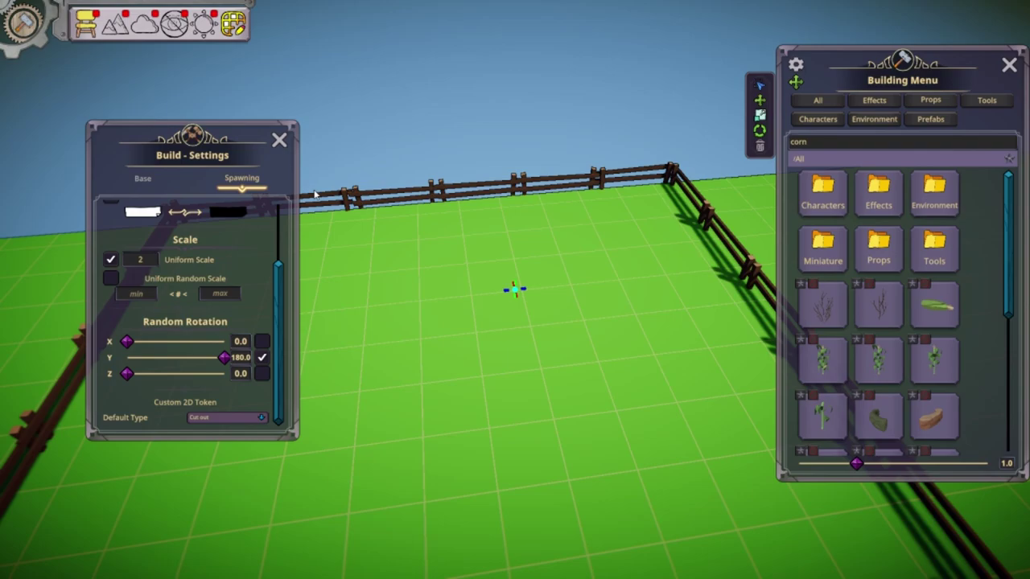
- Preview corn plants in the yard at scales 2, 1 and .75, setting the uniform spawn scale to .75
click(823, 364)
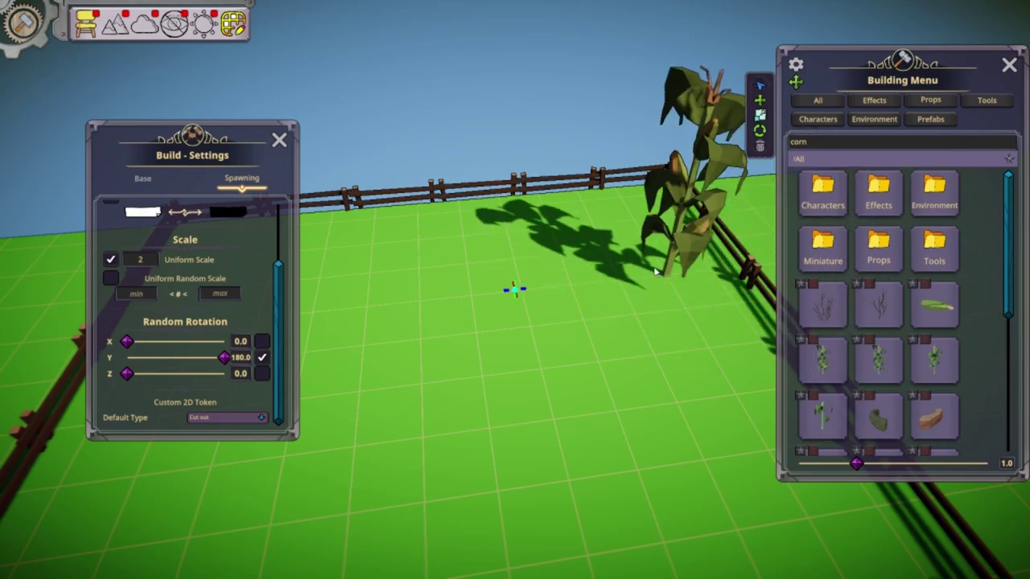
right_click(633, 235)
click(142, 260)
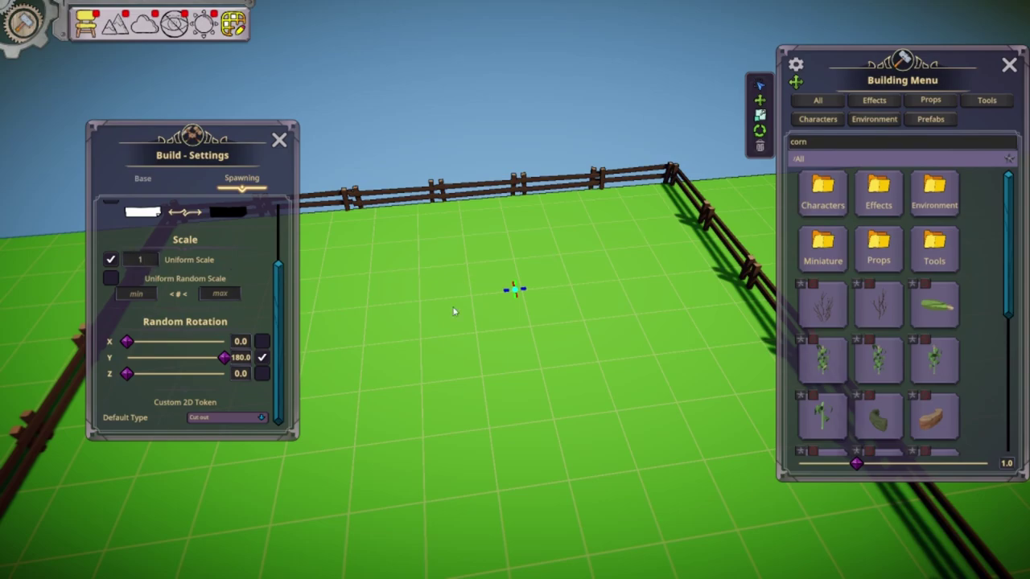
click(875, 359)
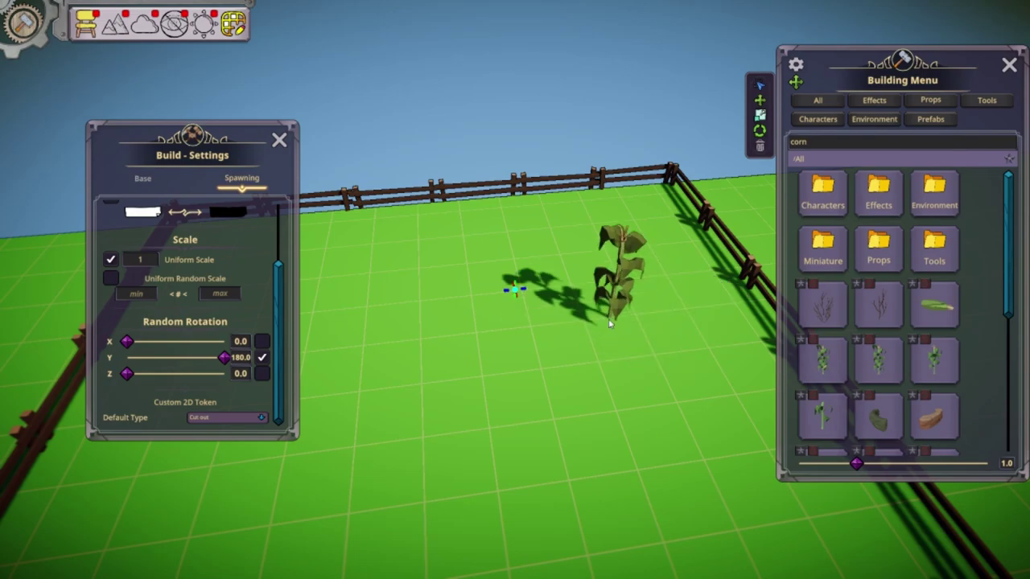
right_click(597, 296)
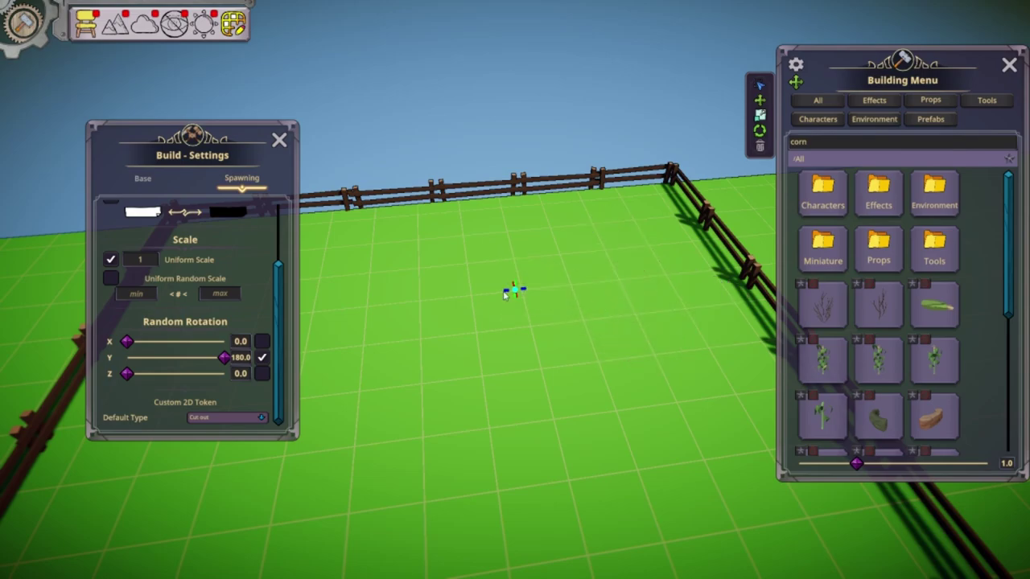
click(151, 264)
click(877, 359)
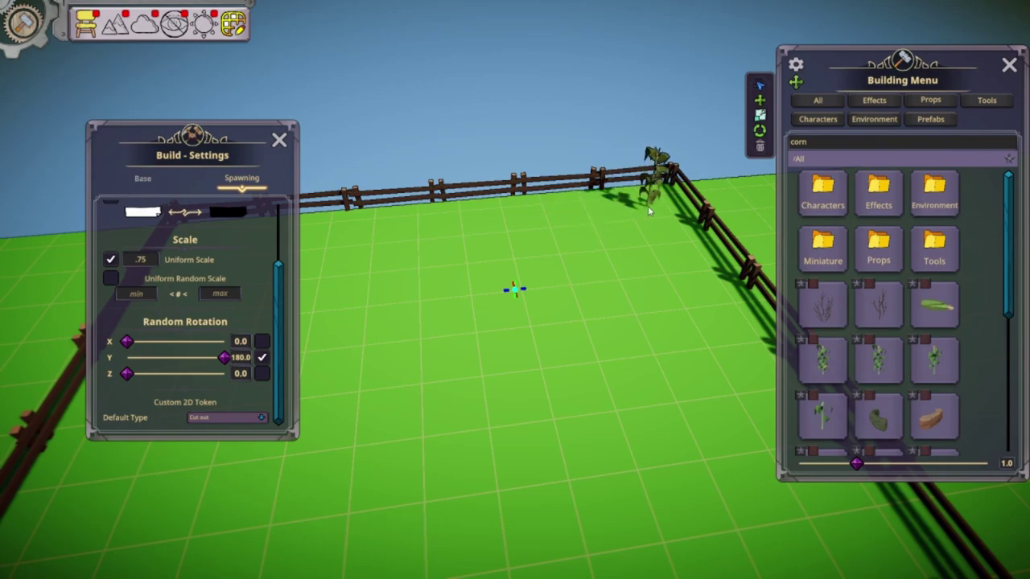
right_click(378, 252)
- Set grid snapping to 0.25 and place corn in the yard's far corner against the fence
click(144, 180)
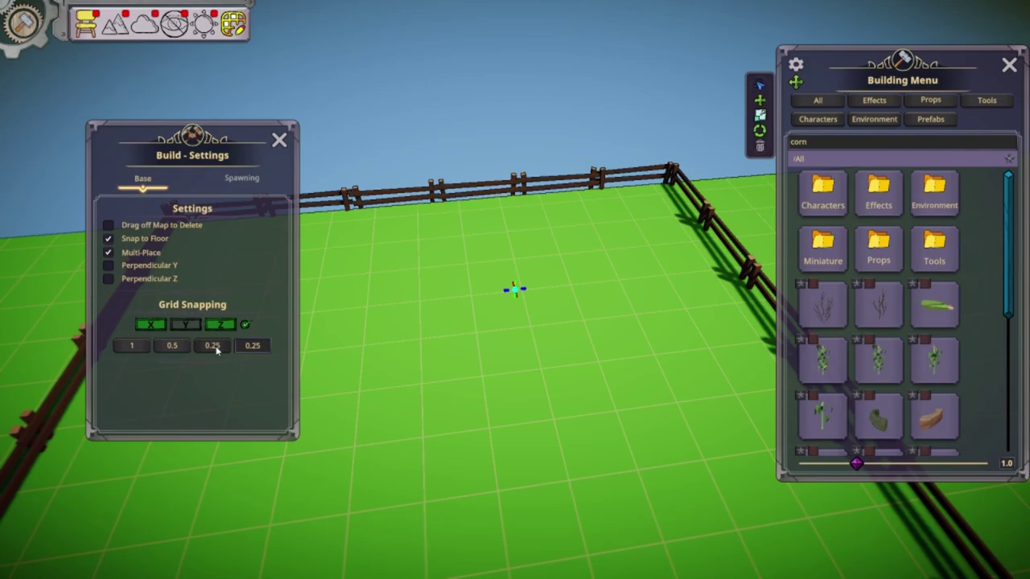
click(879, 362)
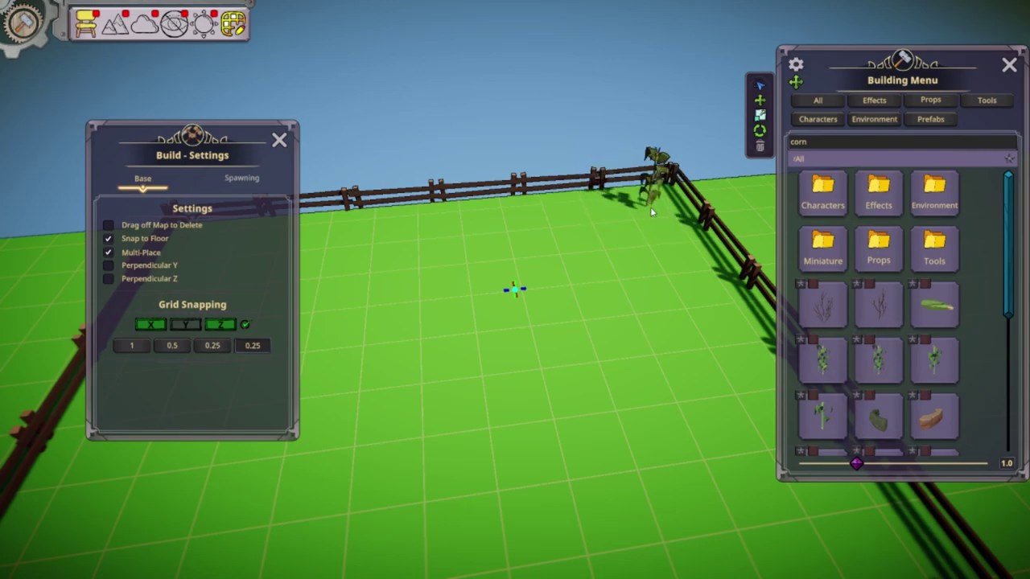
click(651, 207)
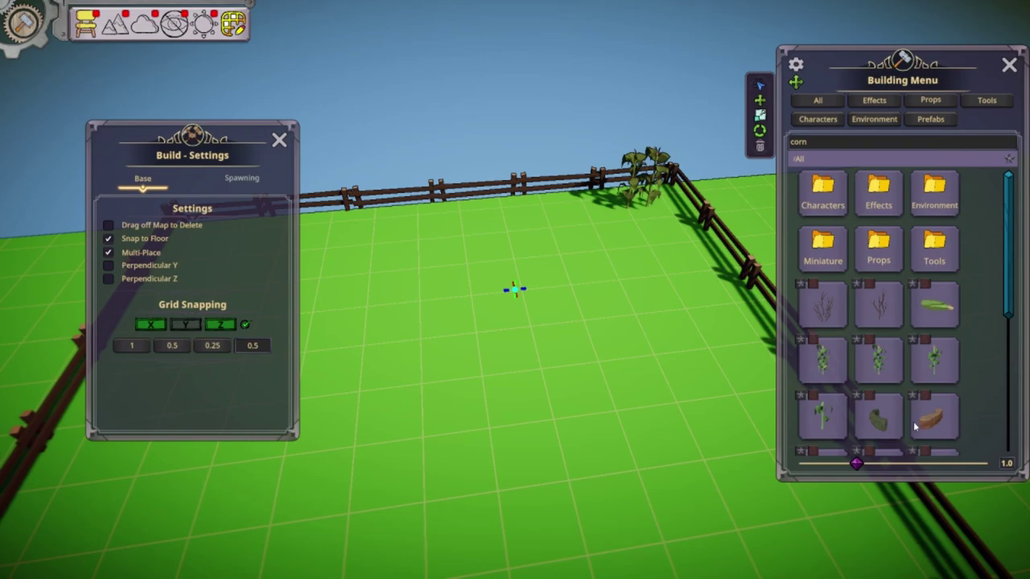
- Set grid snapping to 0.5 and continue the row with four more corn plants along the back fence
click(887, 365)
click(609, 211)
click(591, 213)
click(572, 218)
click(551, 217)
right_click(615, 289)
- Set grid snapping to 1 and place a second row of six corn plants in front of the first
right_drag(616, 291, 581, 313)
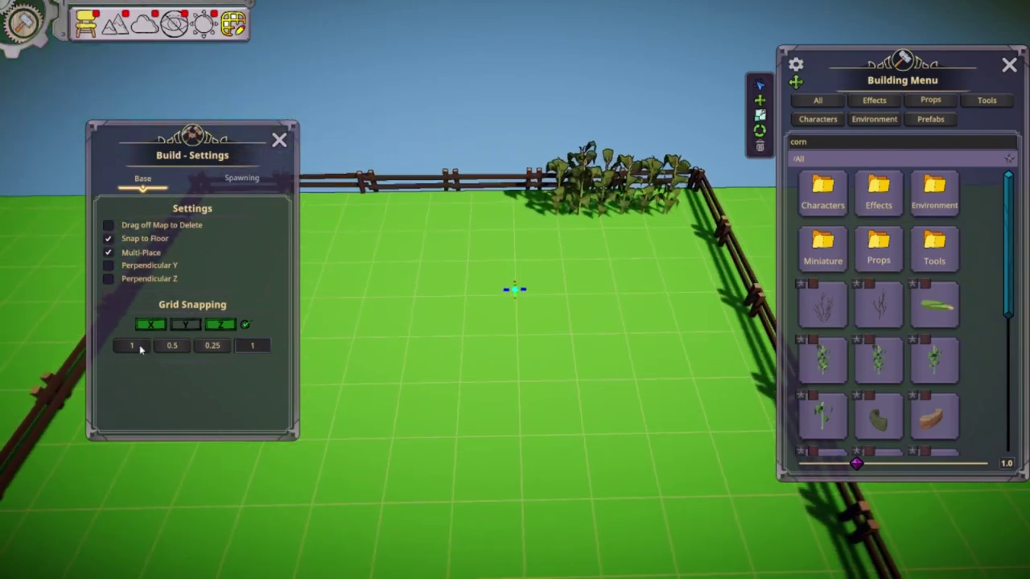
drag(895, 370, 694, 247)
click(694, 249)
click(663, 252)
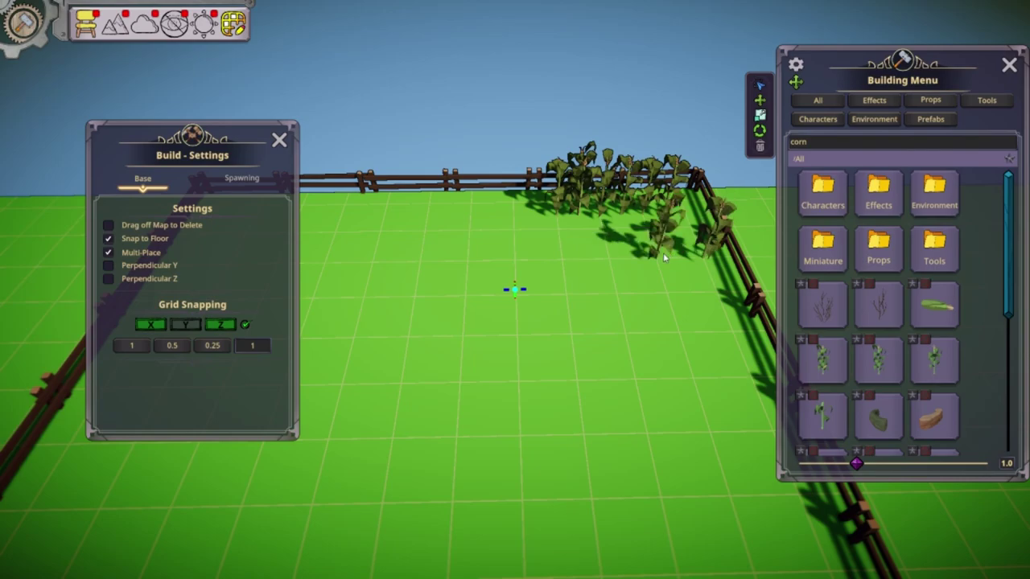
click(603, 262)
click(567, 263)
click(515, 256)
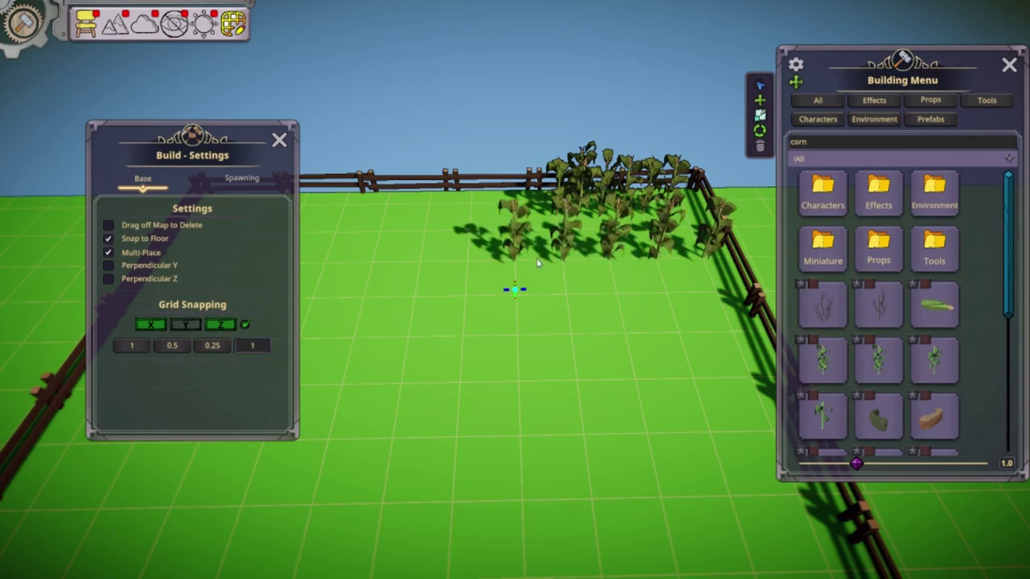
click(465, 254)
click(563, 290)
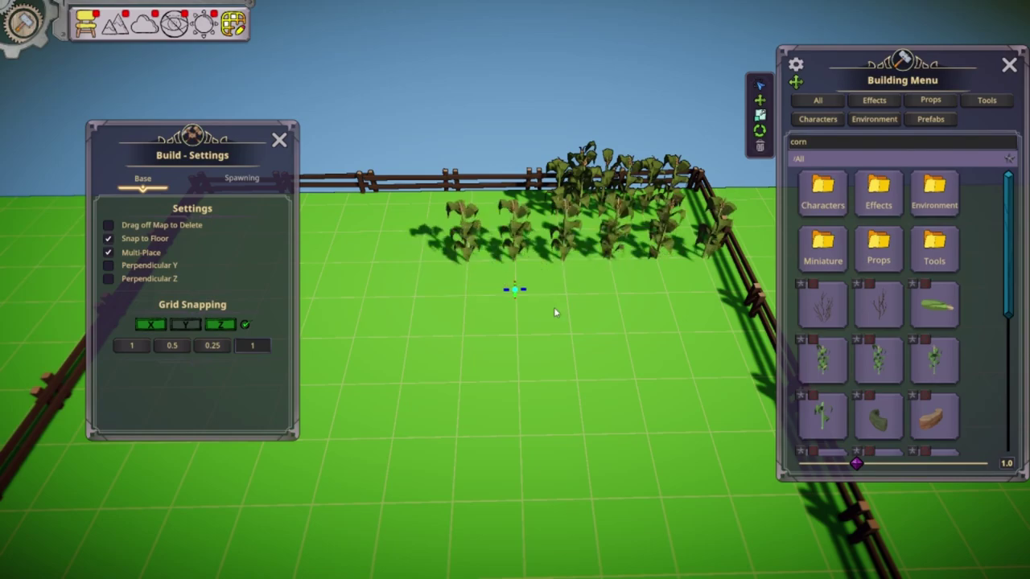
right_click(553, 308)
- Inspect the spacing and rotation of the corn plants in both rows up close
scroll(618, 324, up, 5)
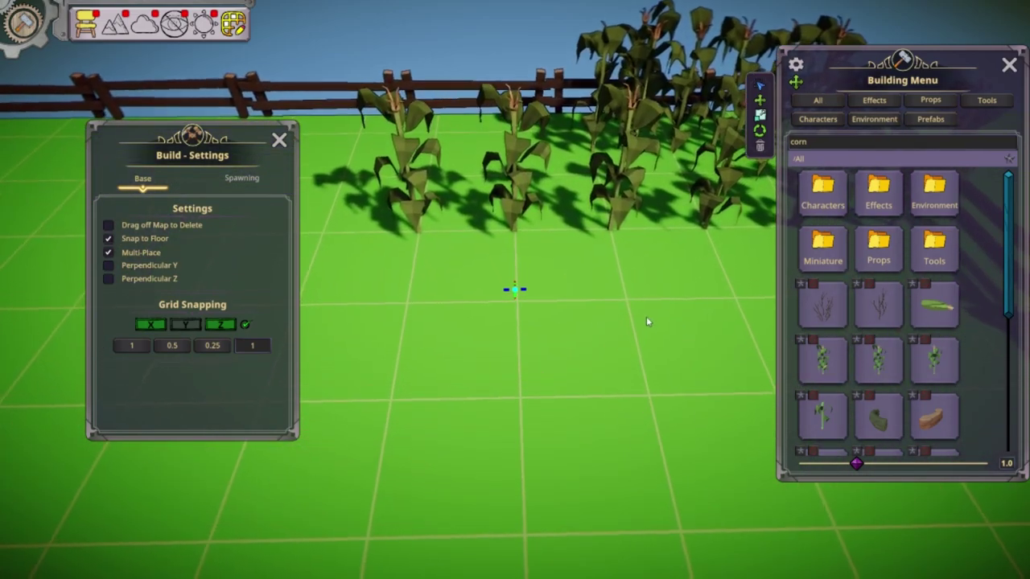
right_drag(678, 330, 700, 255)
middle_drag(703, 255, 503, 274)
mouse_move(502, 274)
right_down()
mouse_move(428, 286)
mouse_move(564, 303)
mouse_move(751, 432)
right_up()
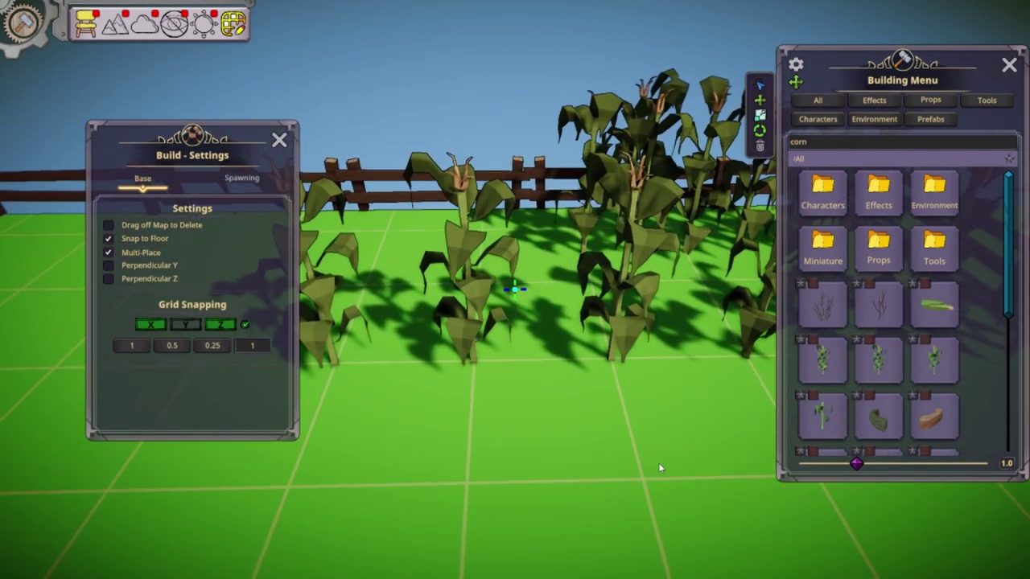